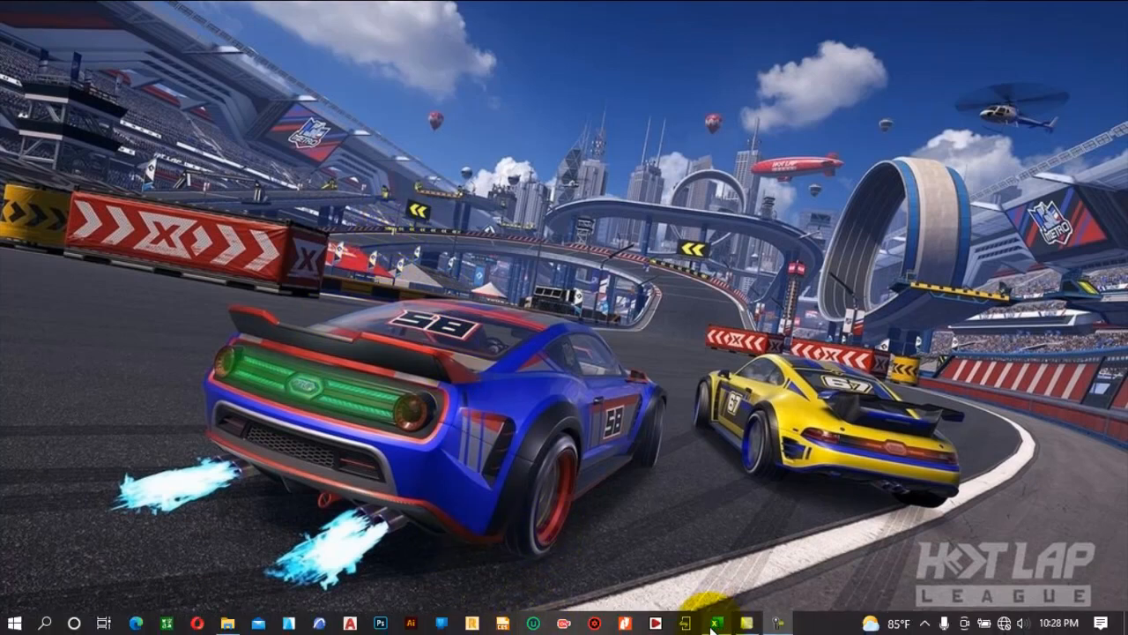
Step: Switch to the Excel workbook _Exercice-Metre 1.xlsx and display the Semelle pyramide cone sheet
click(720, 624)
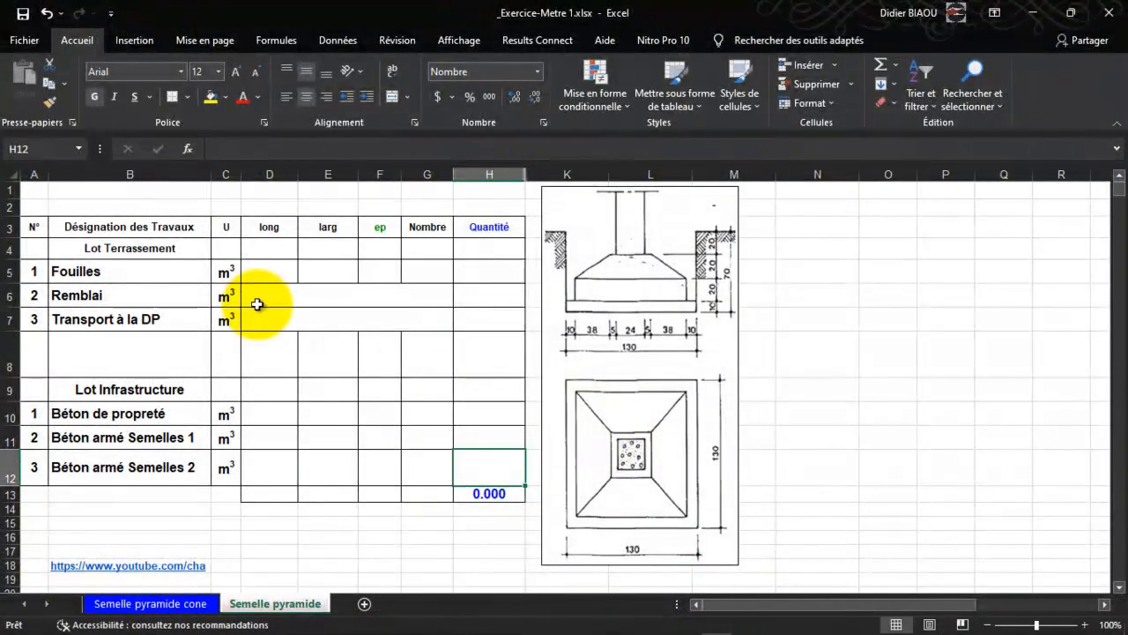
click(148, 603)
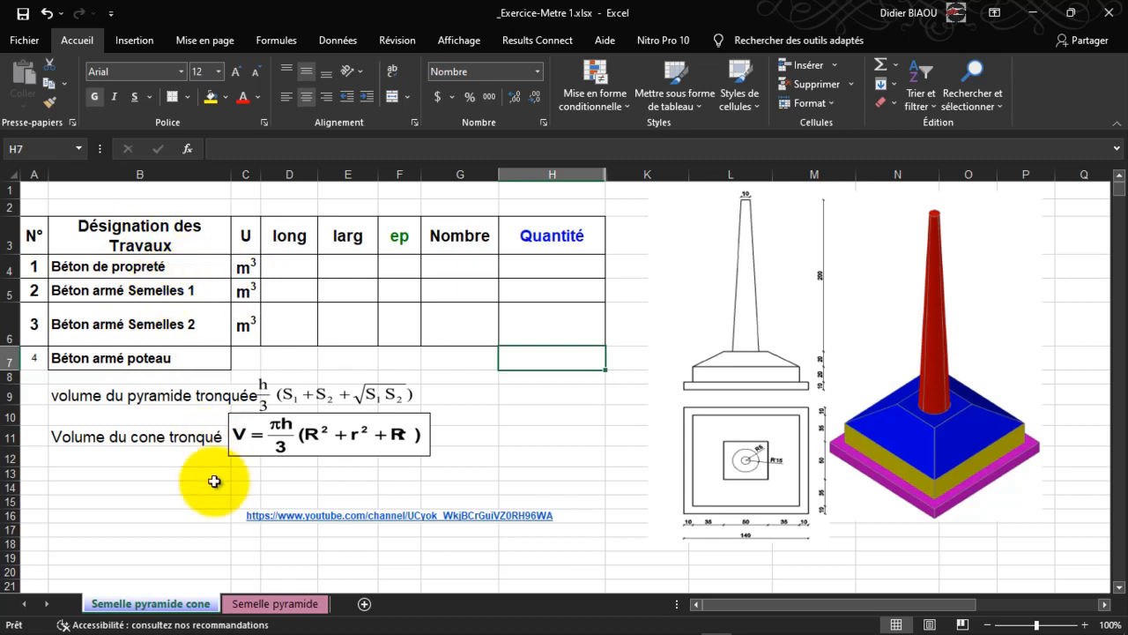
click(274, 603)
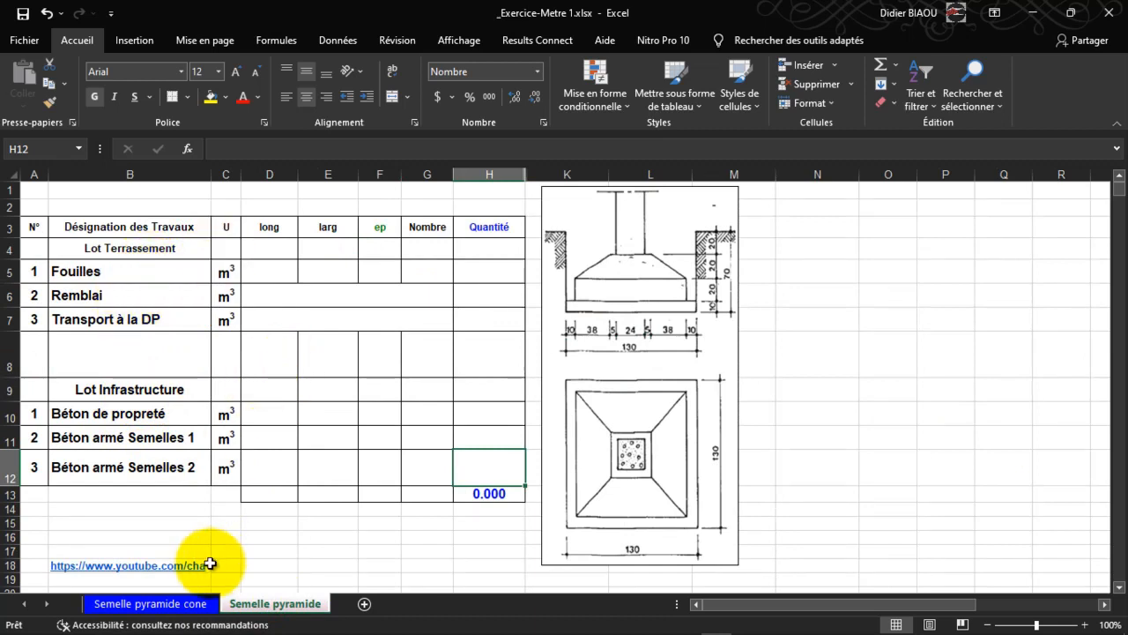
click(172, 606)
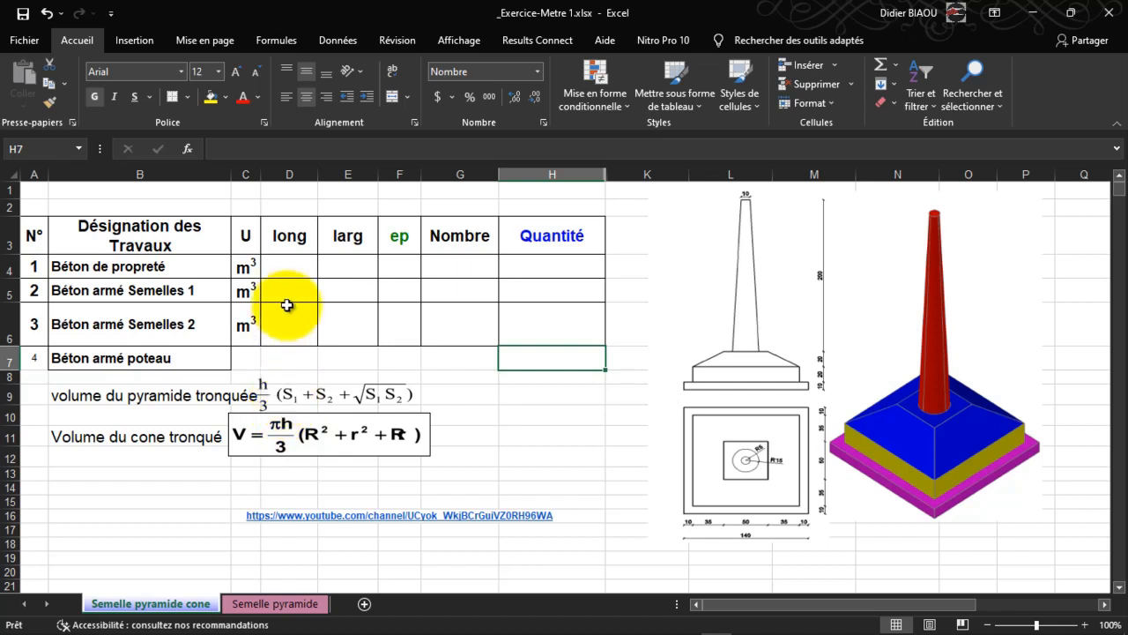
click(289, 266)
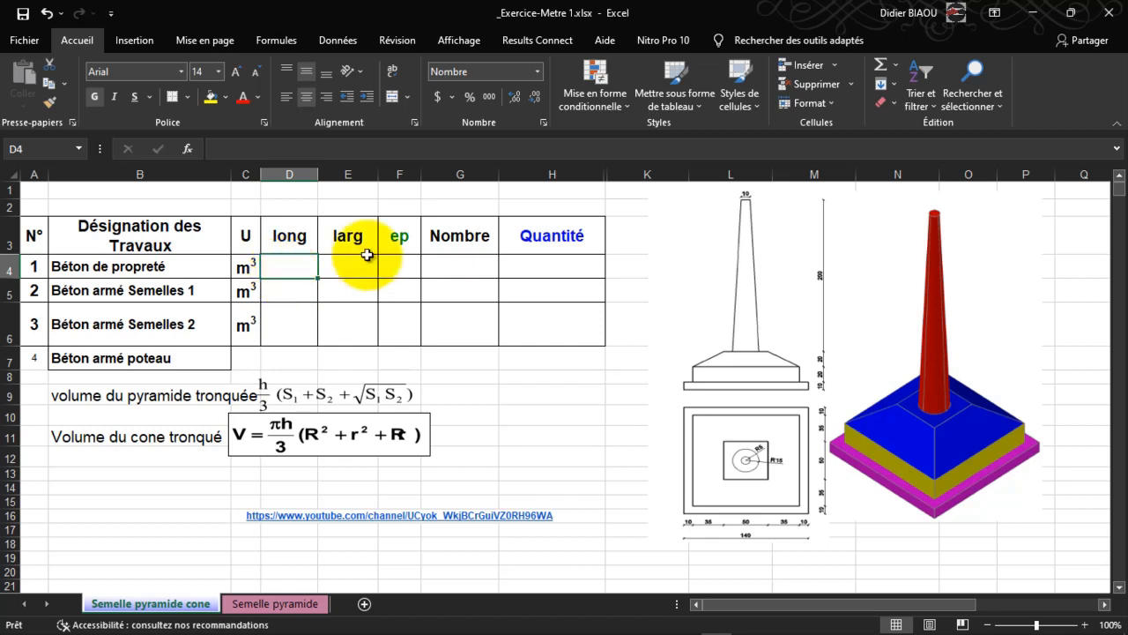
click(571, 267)
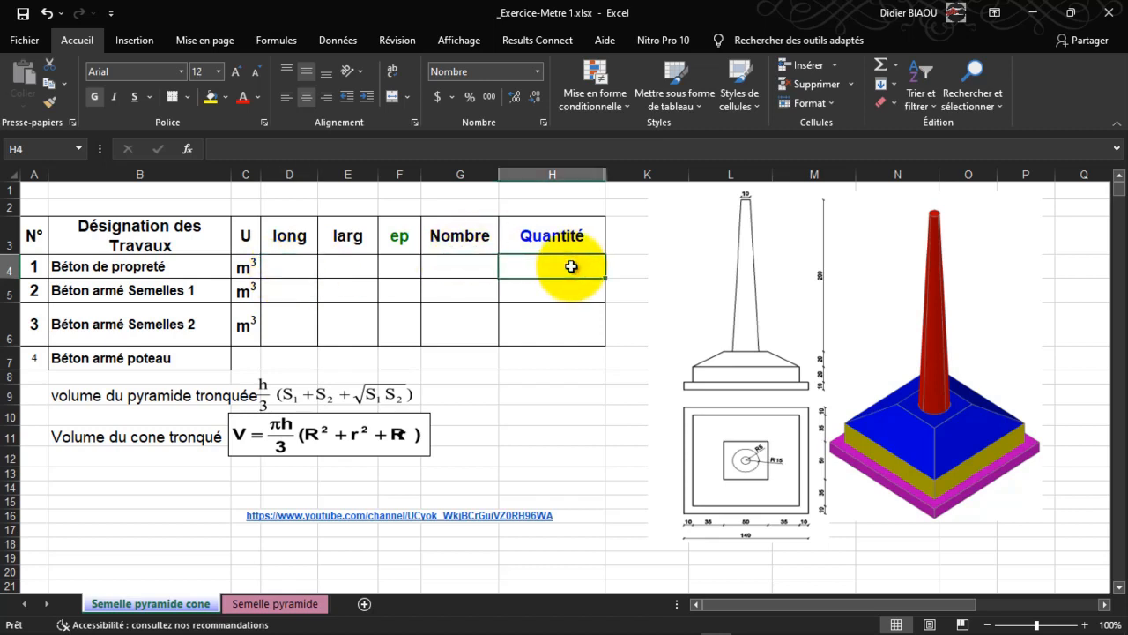
click(300, 262)
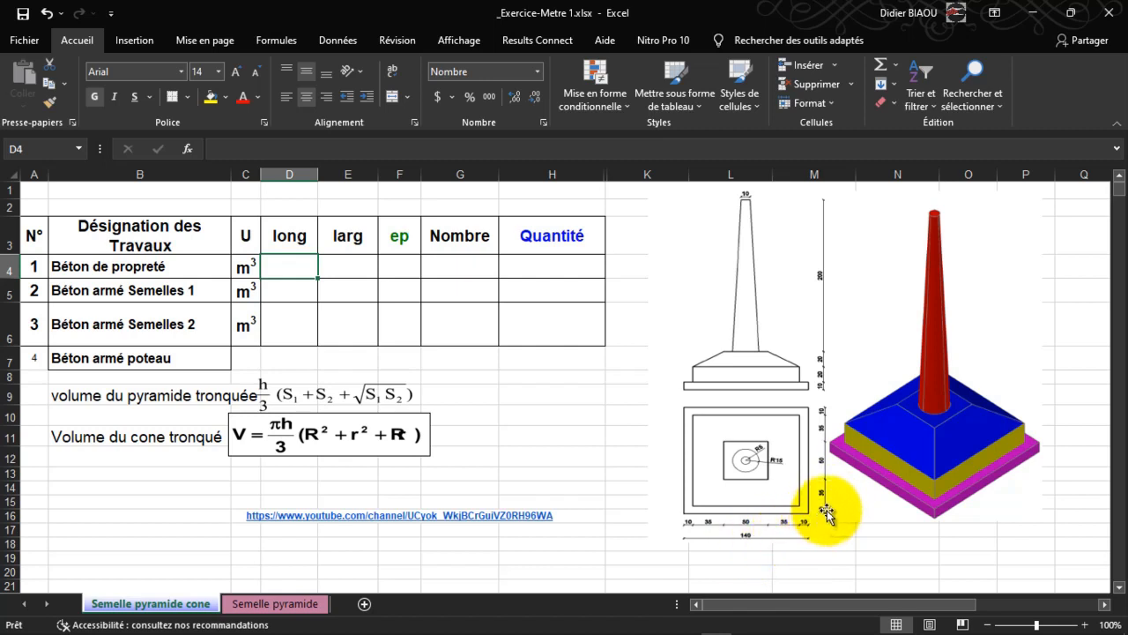
Step: Add up the footing's plan dimensions in cell N19 with the formula =10+35+50+35+10
click(899, 560)
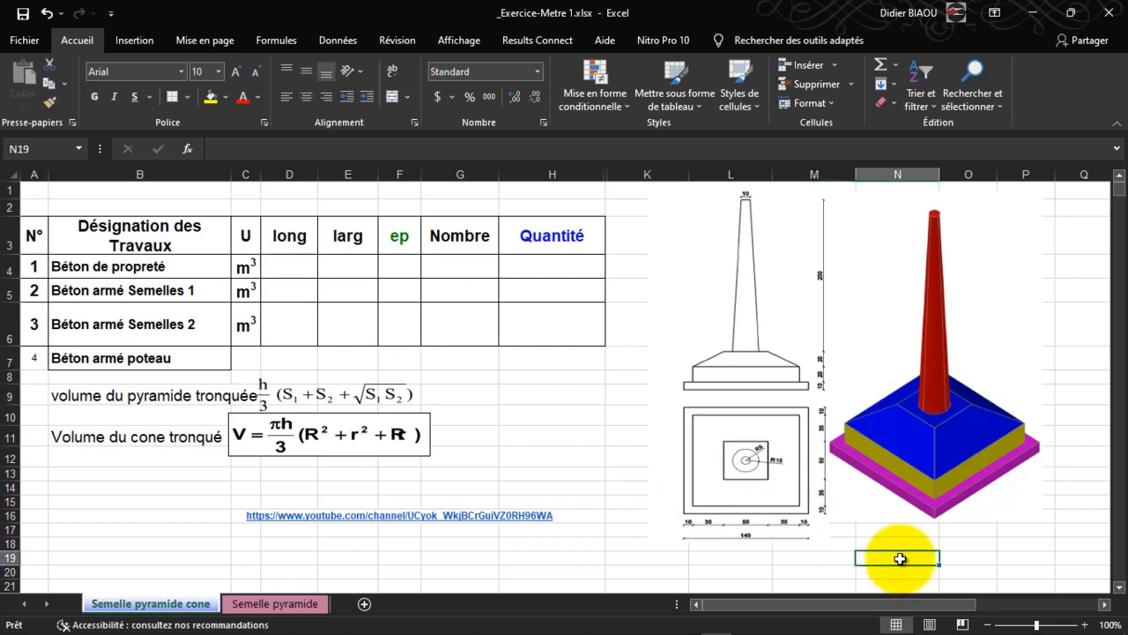
text(10)
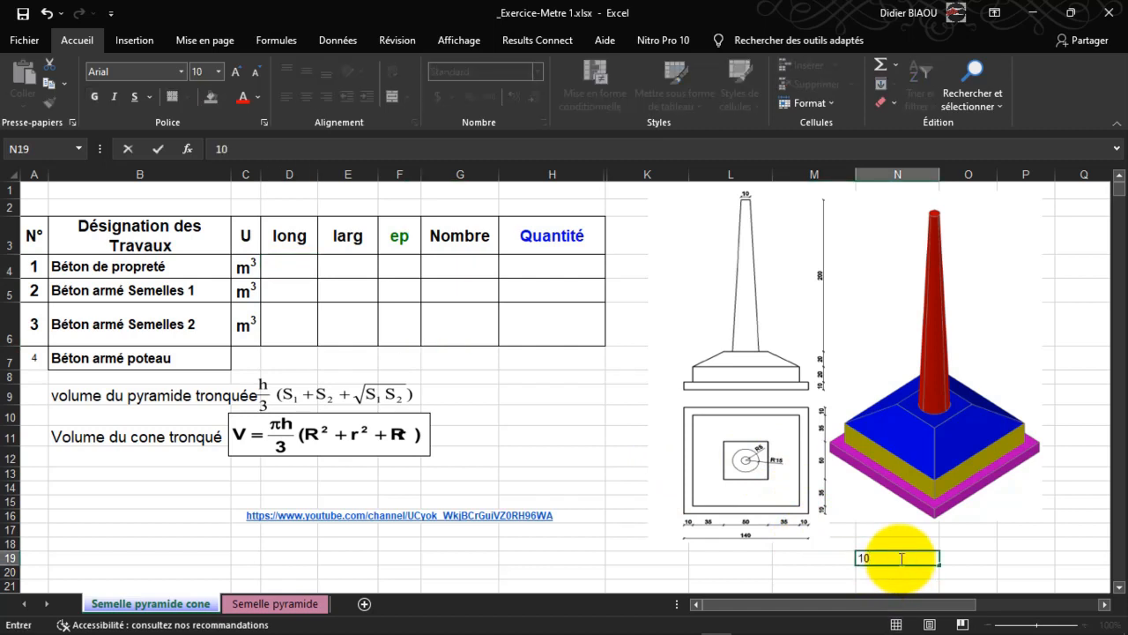
text(=10+35+50+35+)
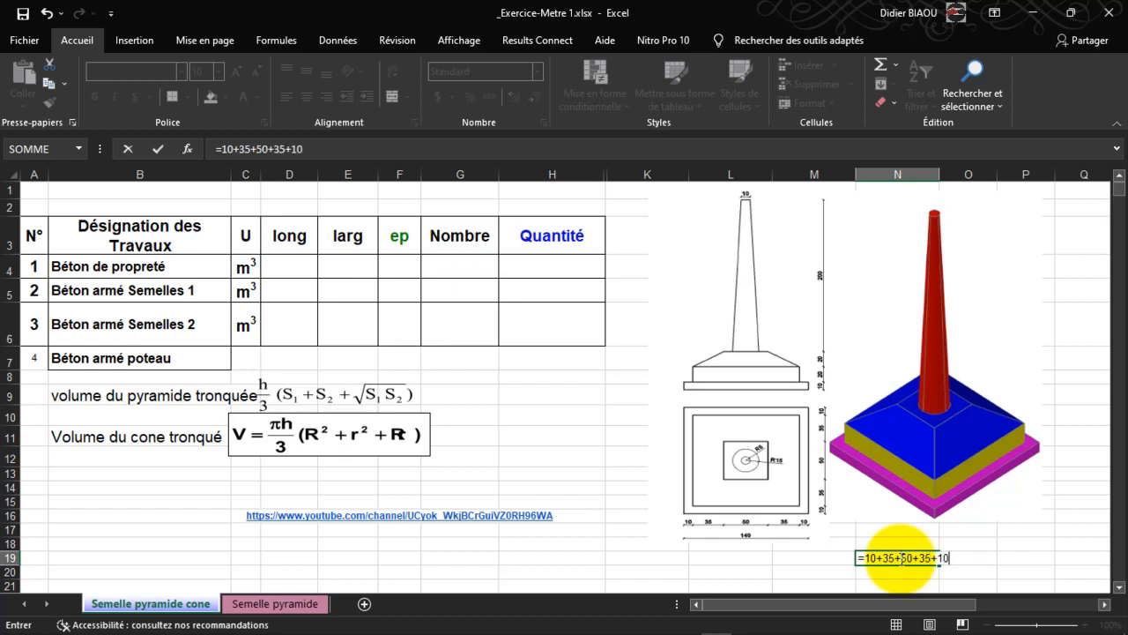
key(Return)
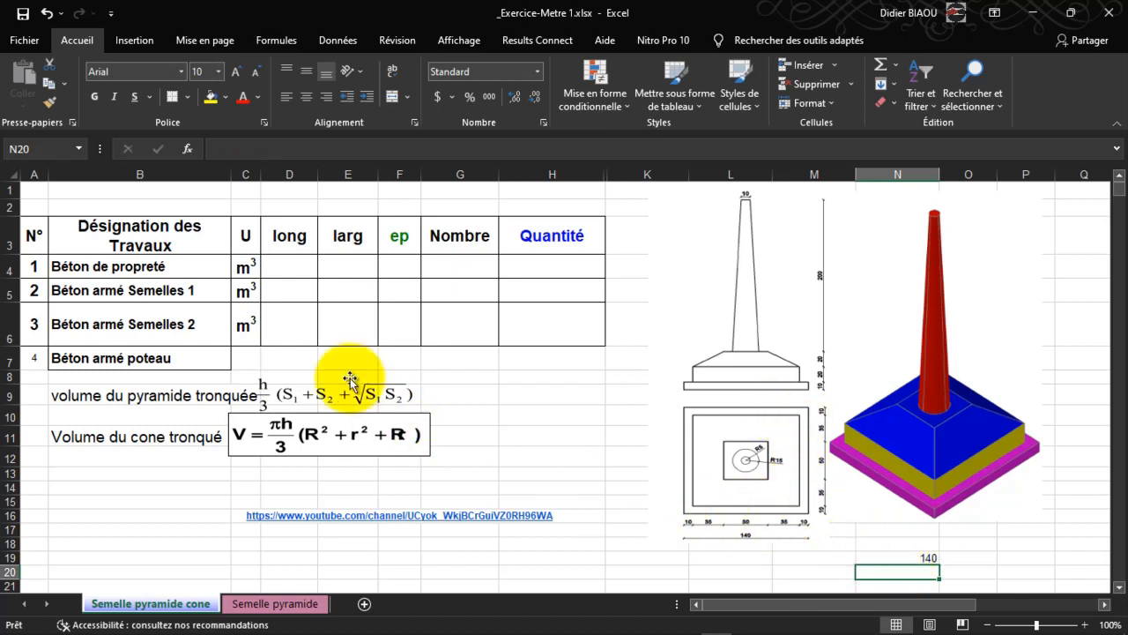
Step: Enter a length of 1.4 and a width of 1.4 for Béton de propreté in D4 and E4
click(294, 265)
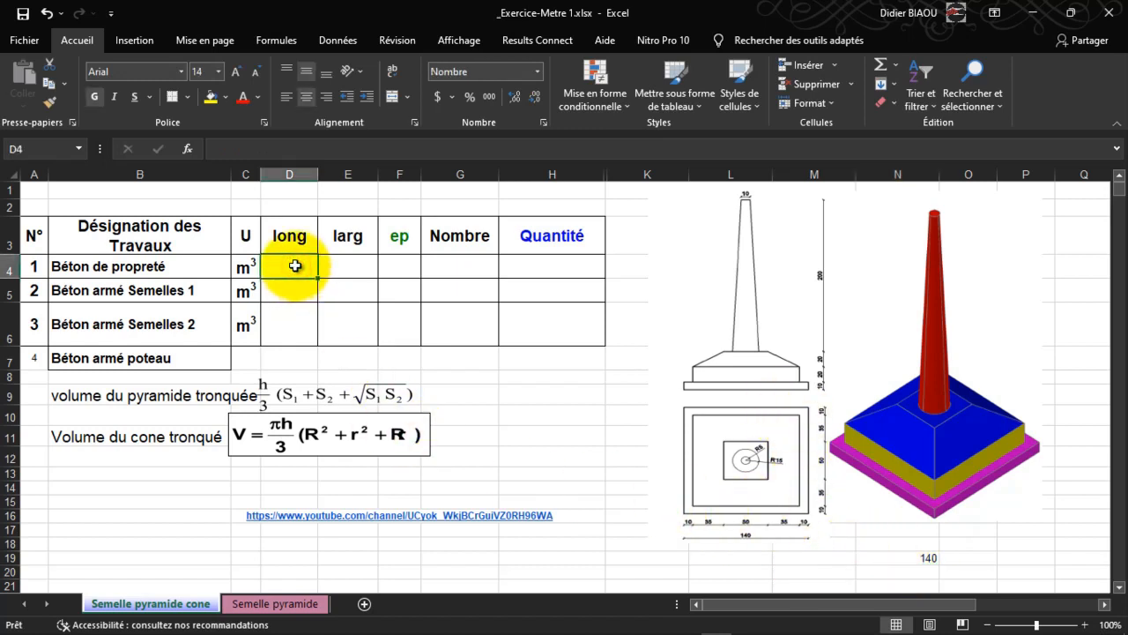
text(1)
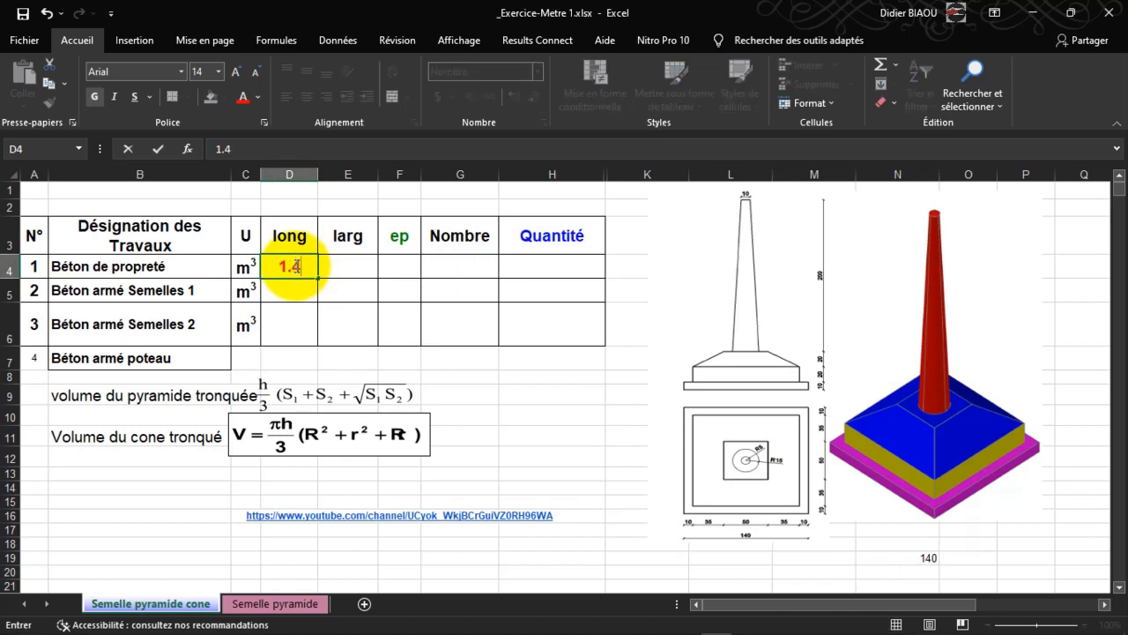
text(.4)
key(Return)
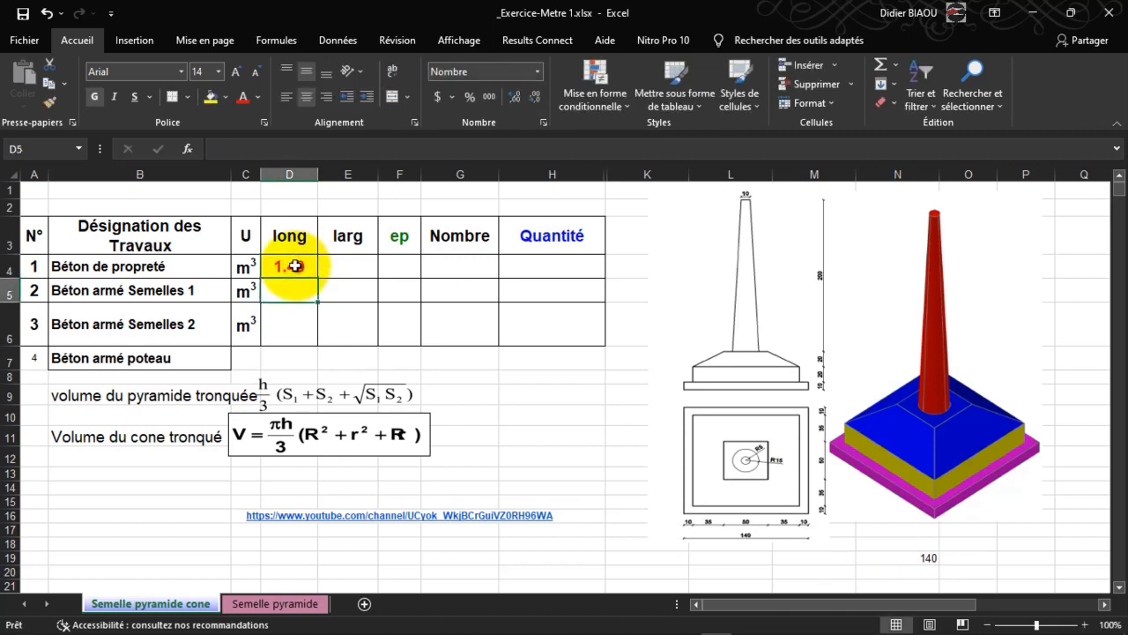
click(357, 273)
text(1.)
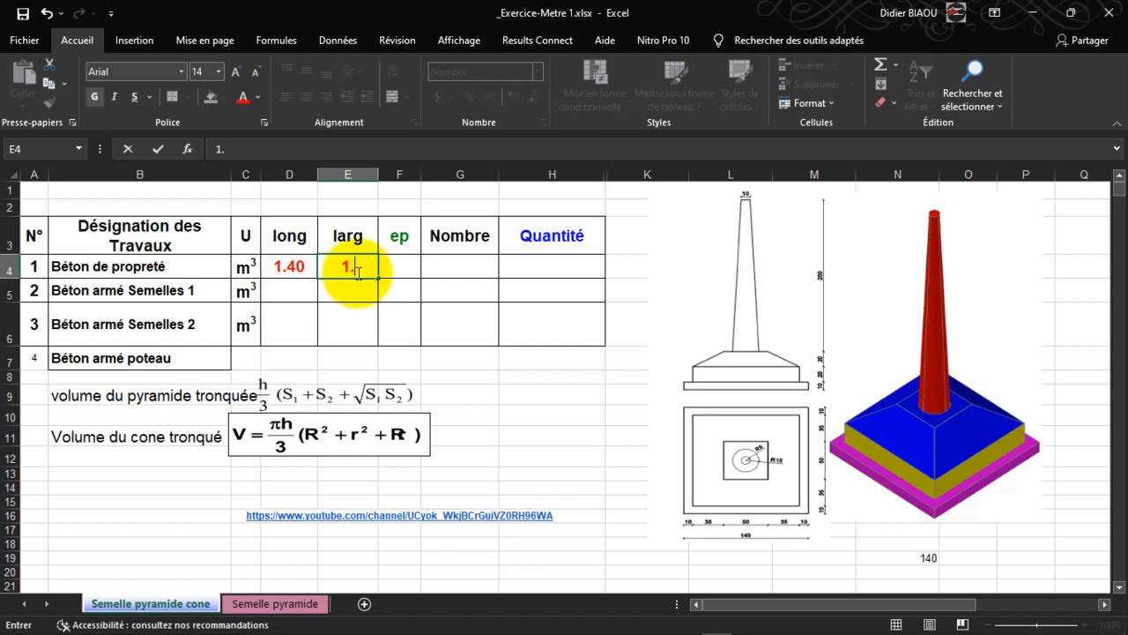
text(4)
key(Return)
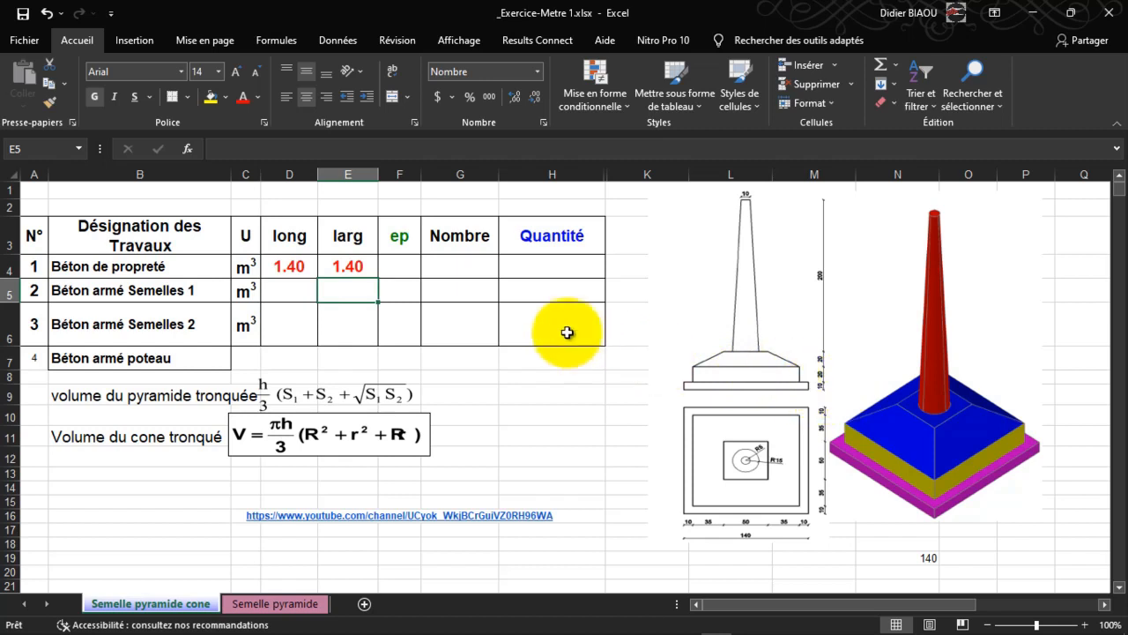
Step: Enter a thickness of 0.1 and a Nombre of 1 for Béton de propreté in F4 and G4
click(407, 264)
text(0.1)
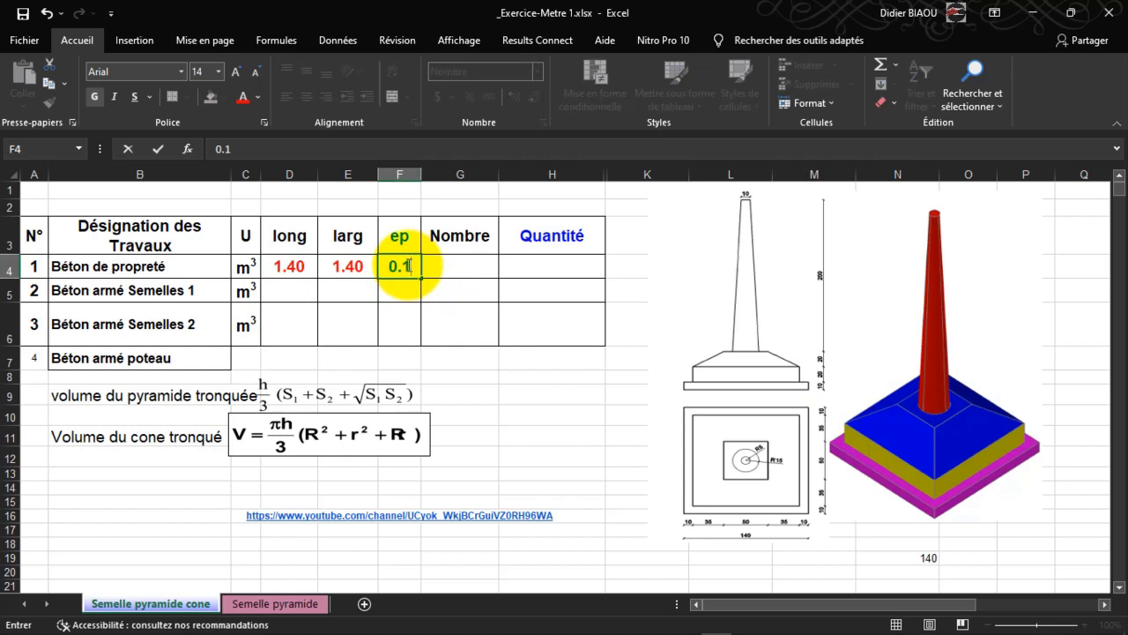
key(Return)
click(480, 258)
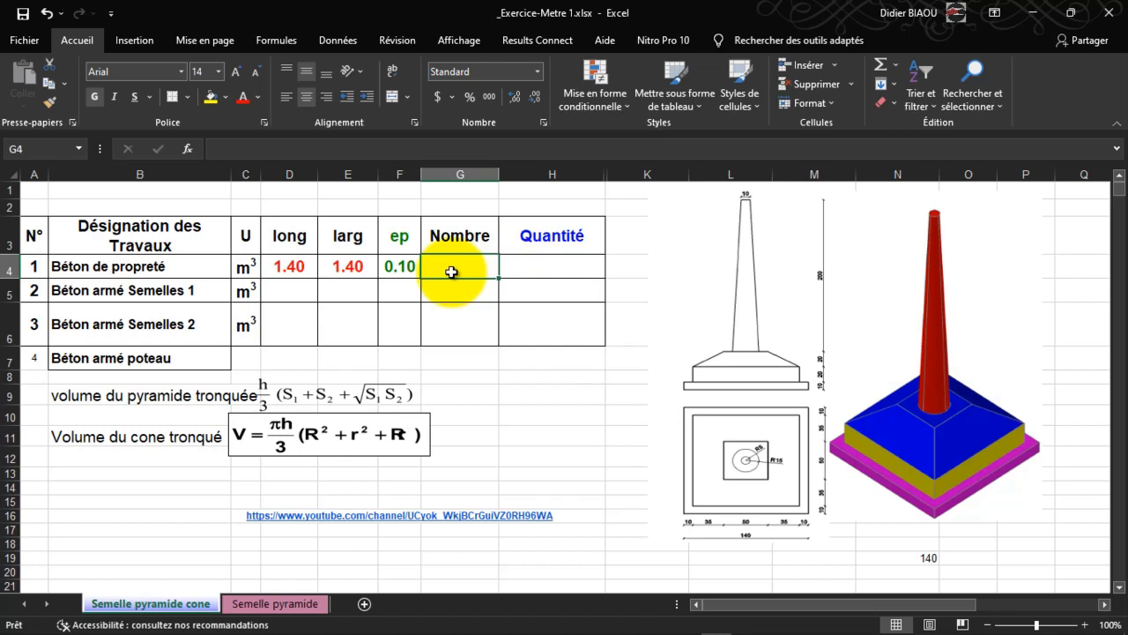
text(1)
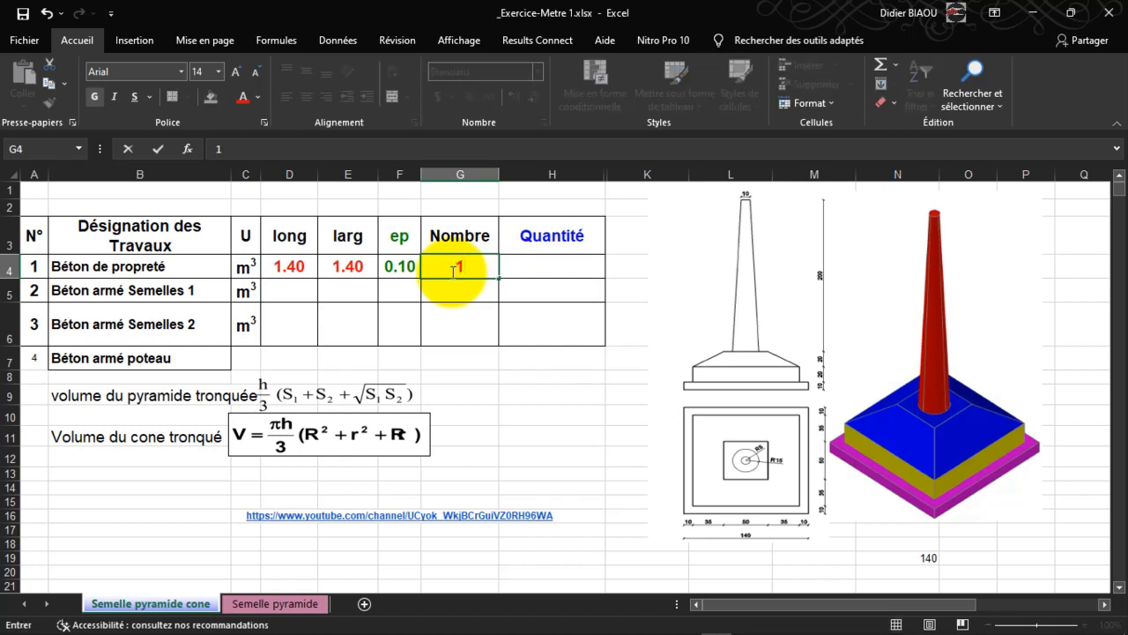
Step: Calculate the Béton de propreté quantity in H4 with the formula =D4*E4*G4*F4
click(578, 260)
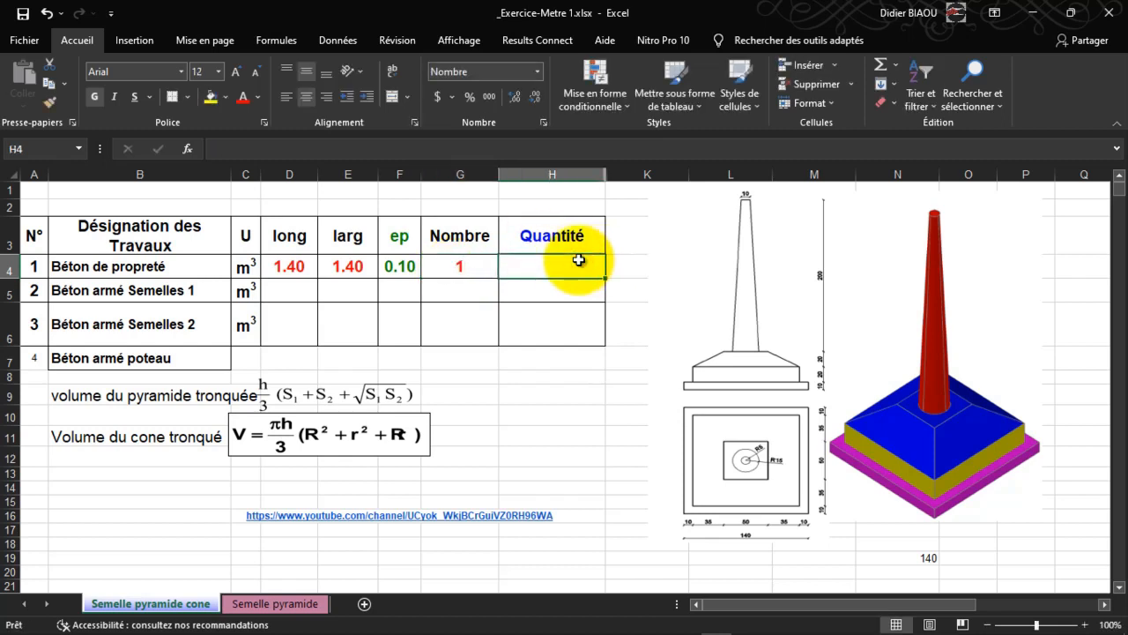
text(=)
click(300, 265)
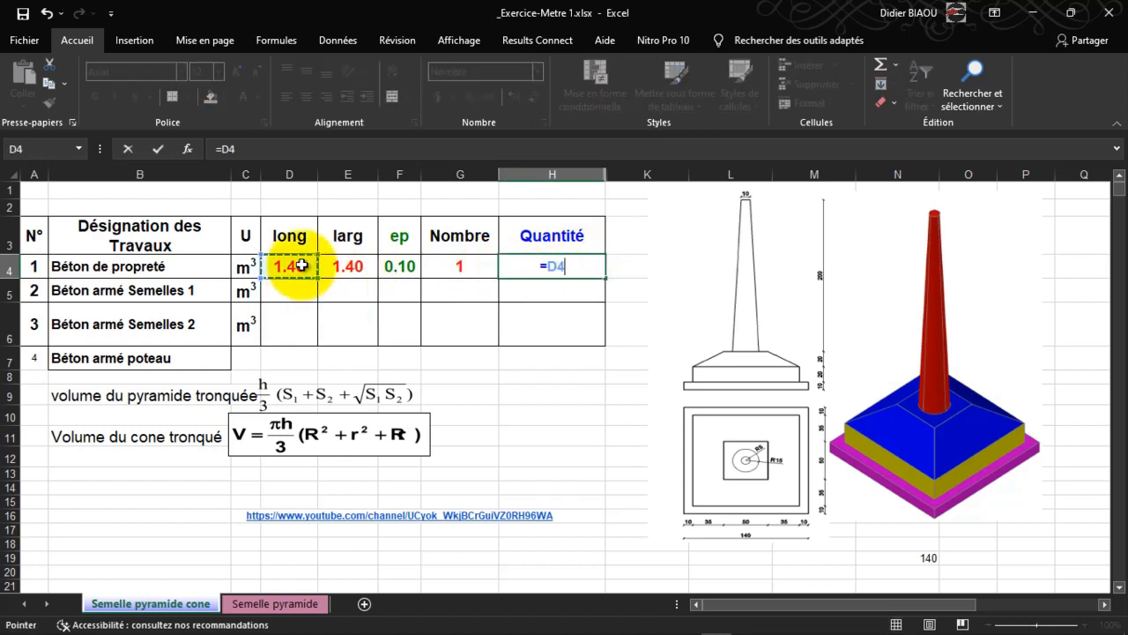
text(*)
click(342, 264)
text(*)
click(401, 266)
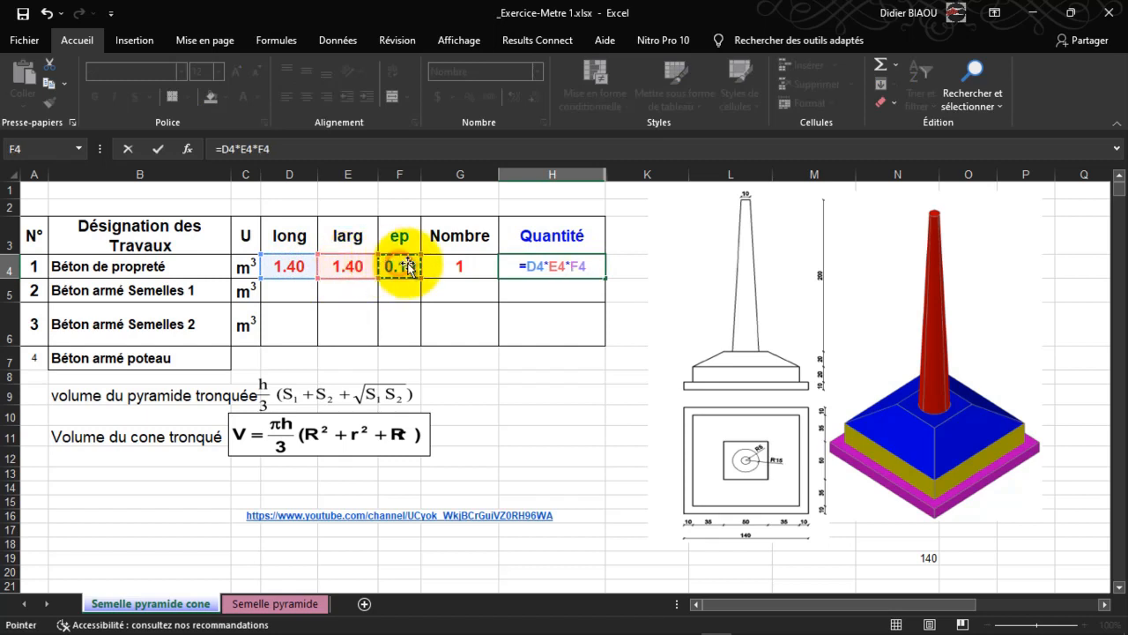
click(456, 265)
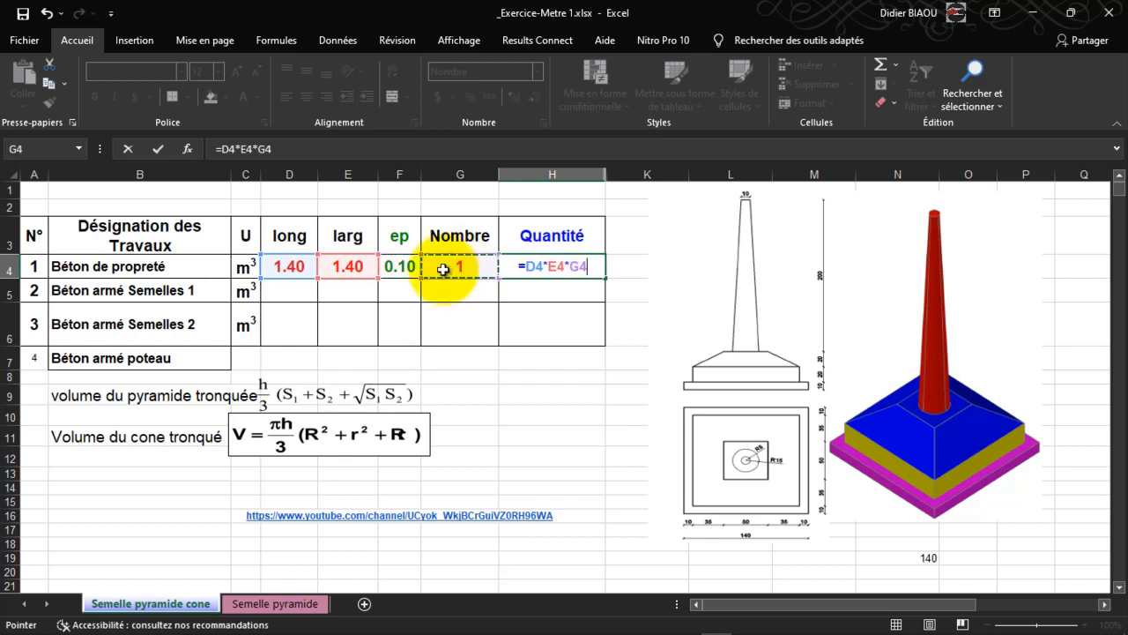
text(*)
click(401, 265)
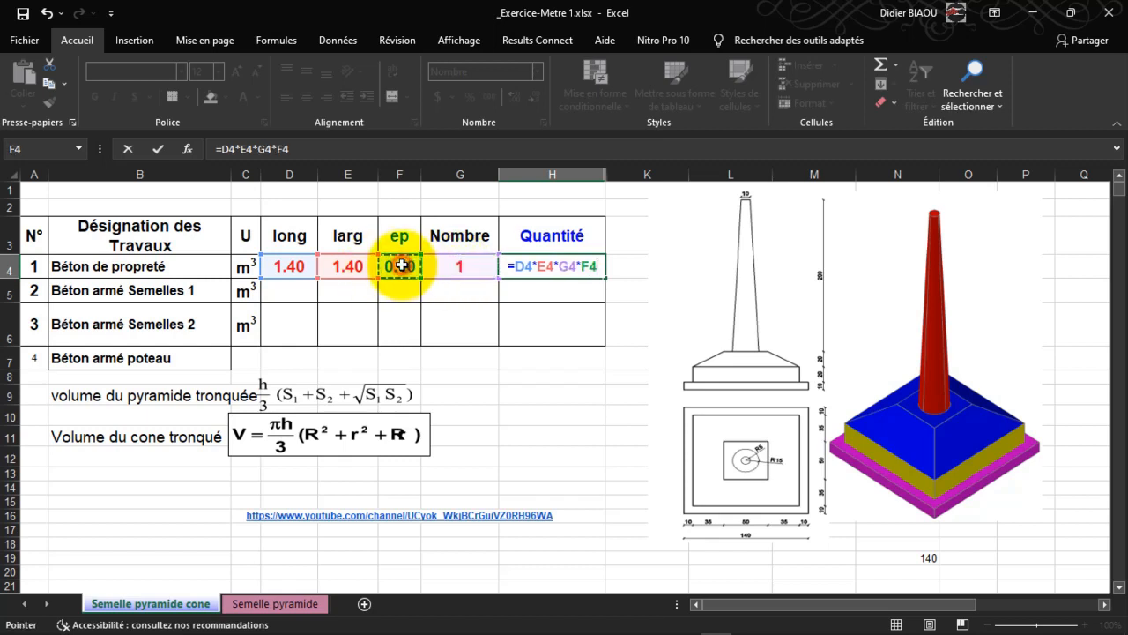
key(Return)
click(561, 268)
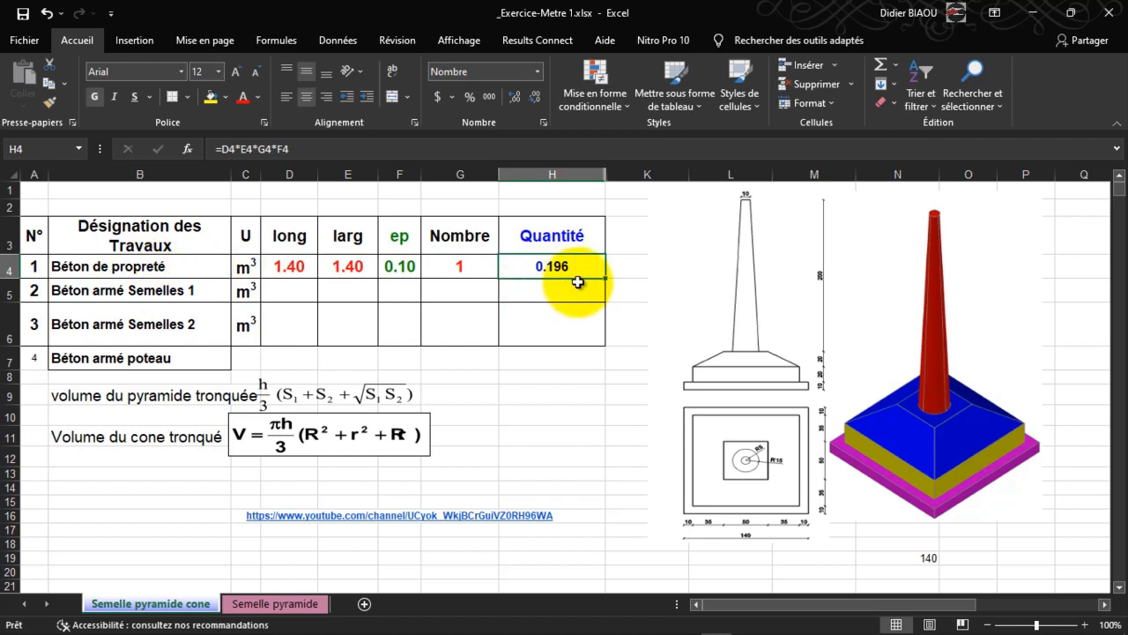
Step: Enter a length of 1.2 and a width of 1.2 for Béton armé Semelles 1 in D5 and E5
click(288, 291)
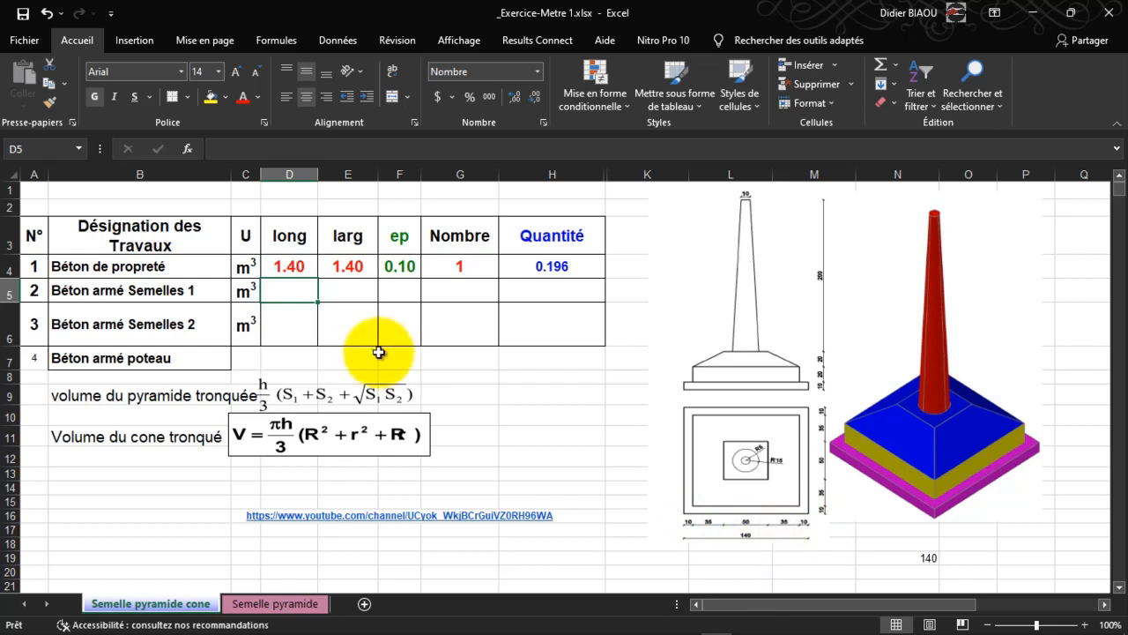
text(1.2)
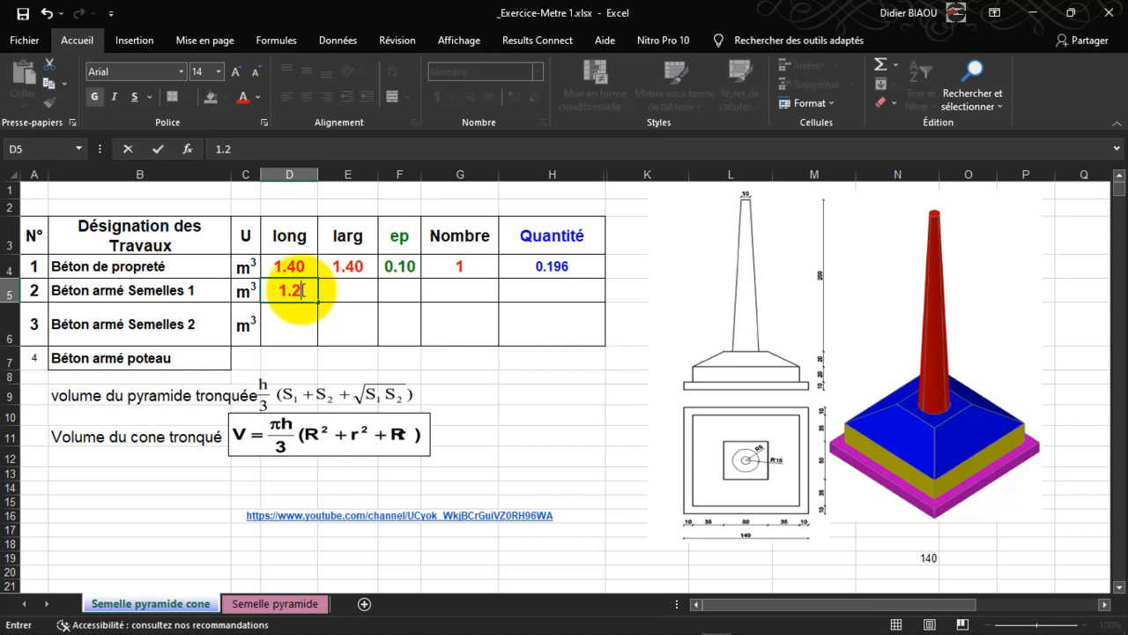
key(Return)
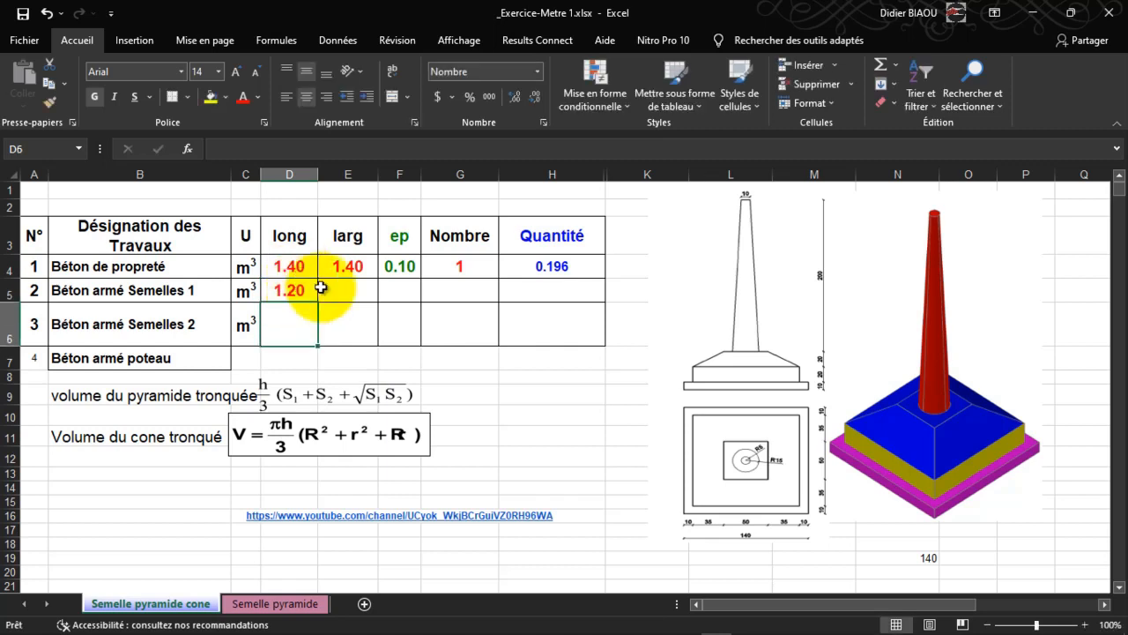
click(352, 292)
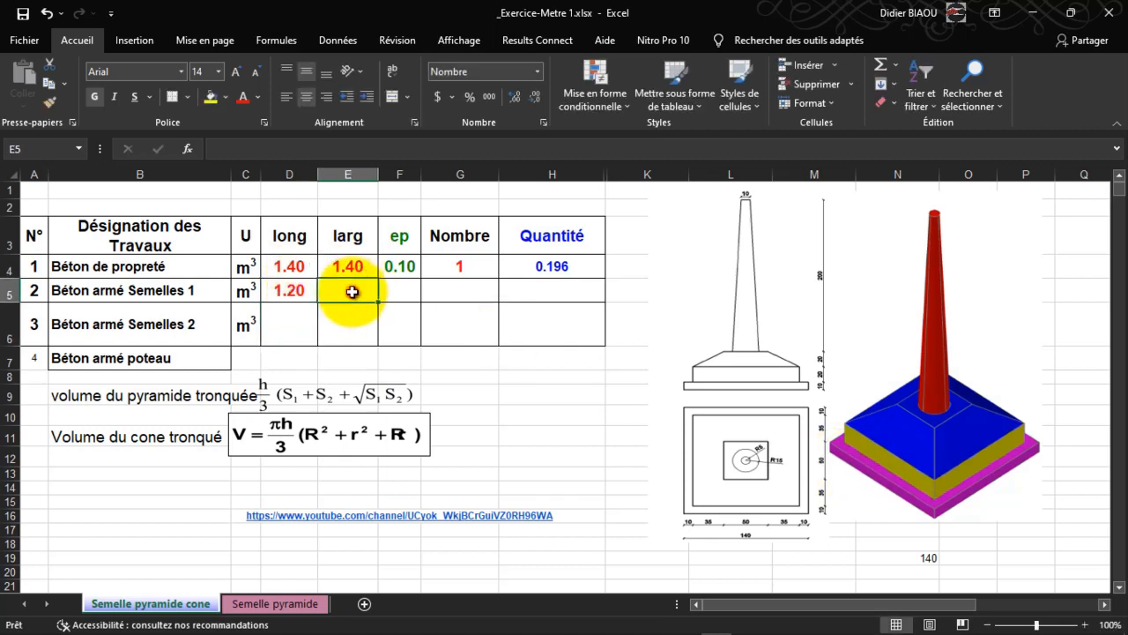
text(1.2)
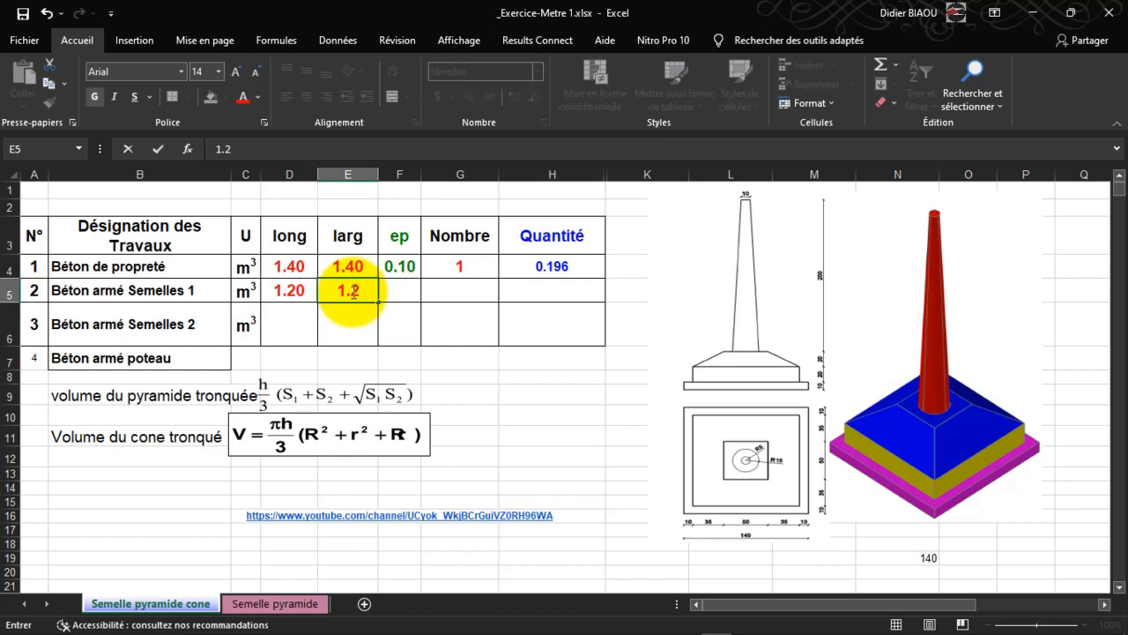
key(Return)
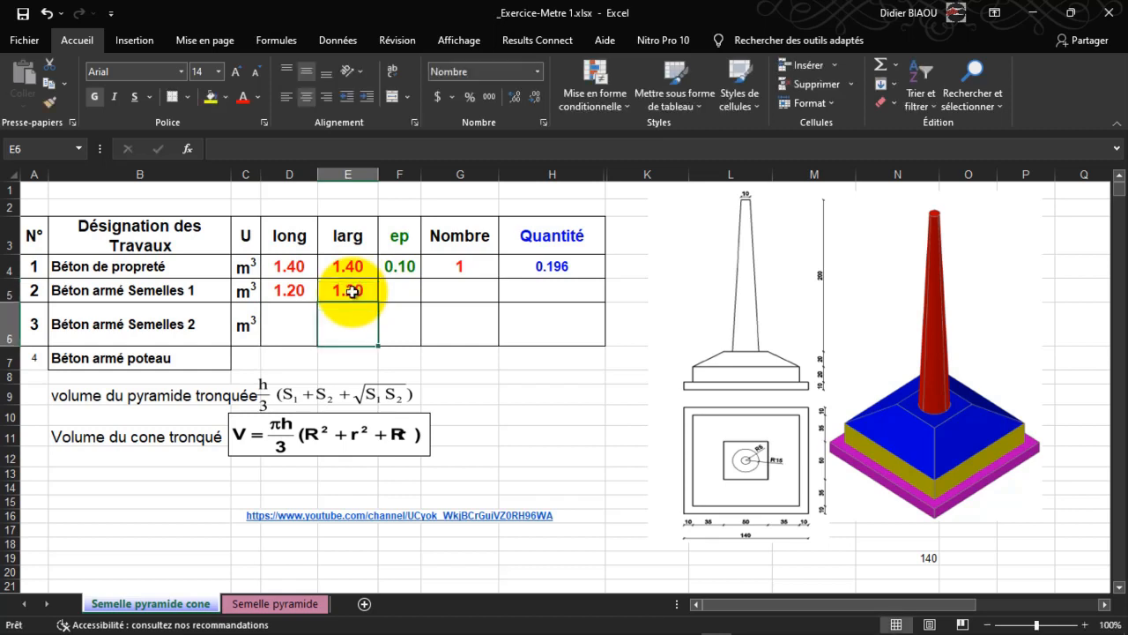
Step: Enter a thickness of 0.2 and a Nombre of 1 for Béton armé Semelles 1 in F5 and G5
click(403, 292)
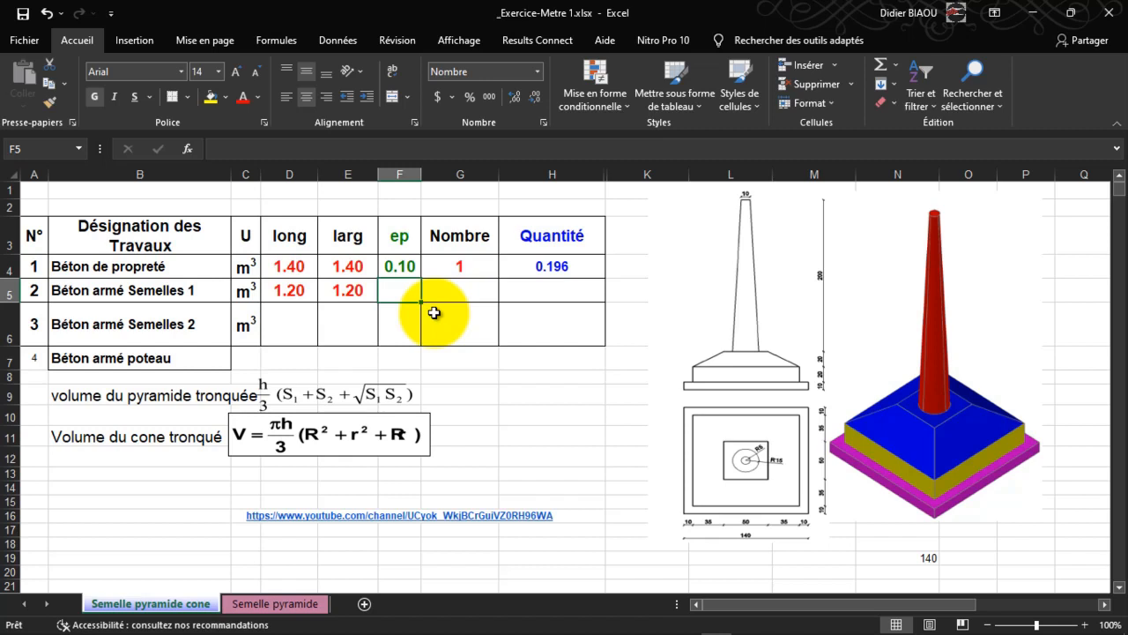
text(0.2)
key(Return)
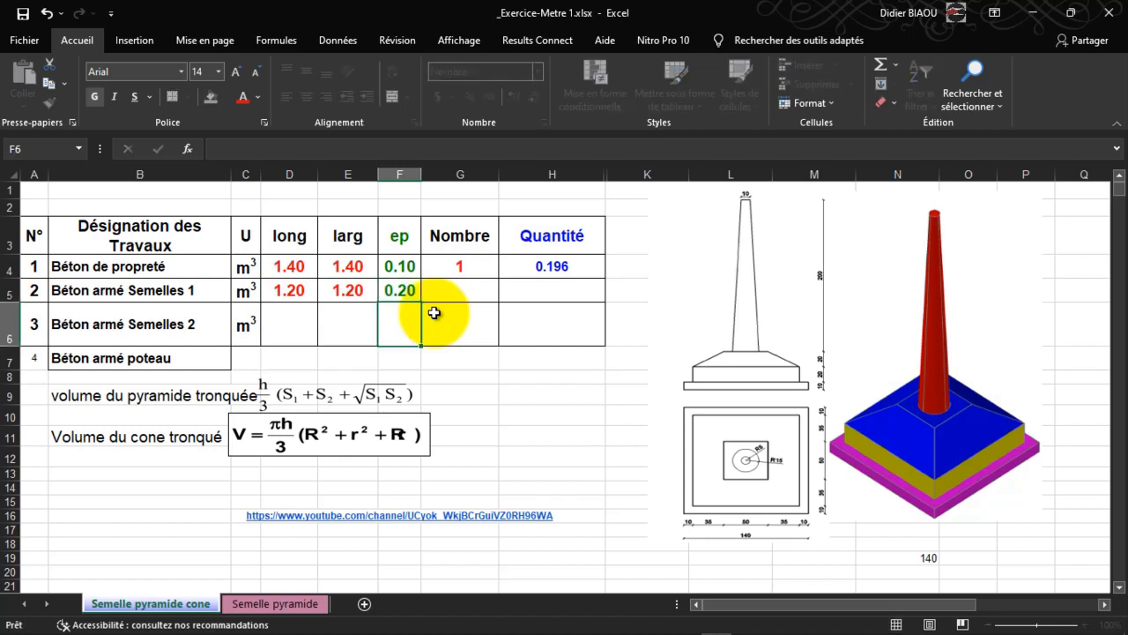
click(478, 297)
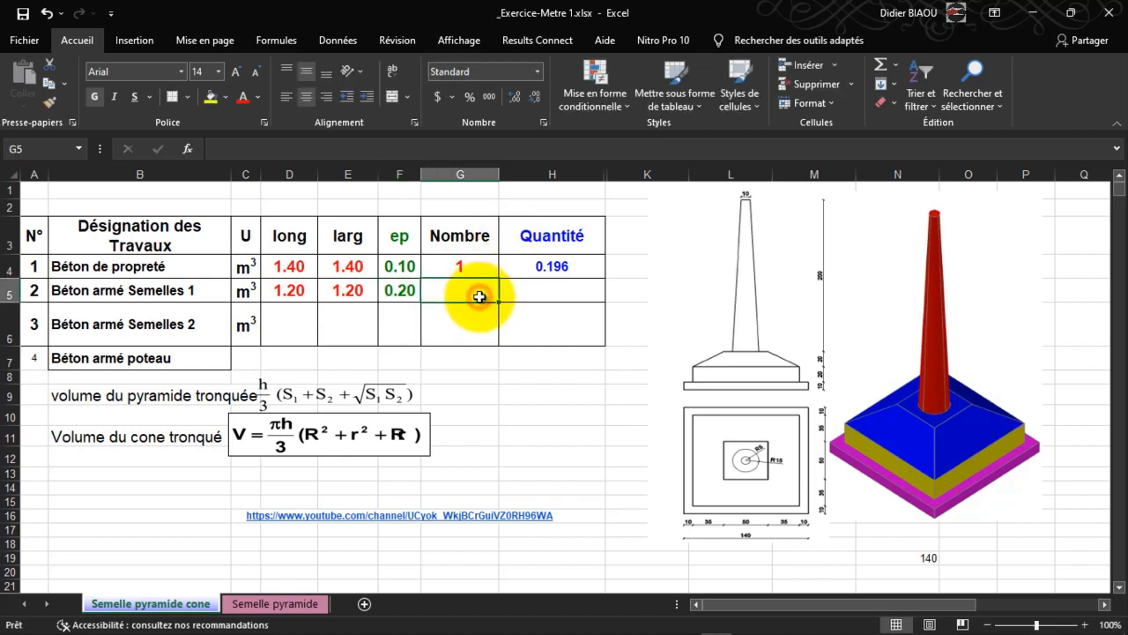
text(1)
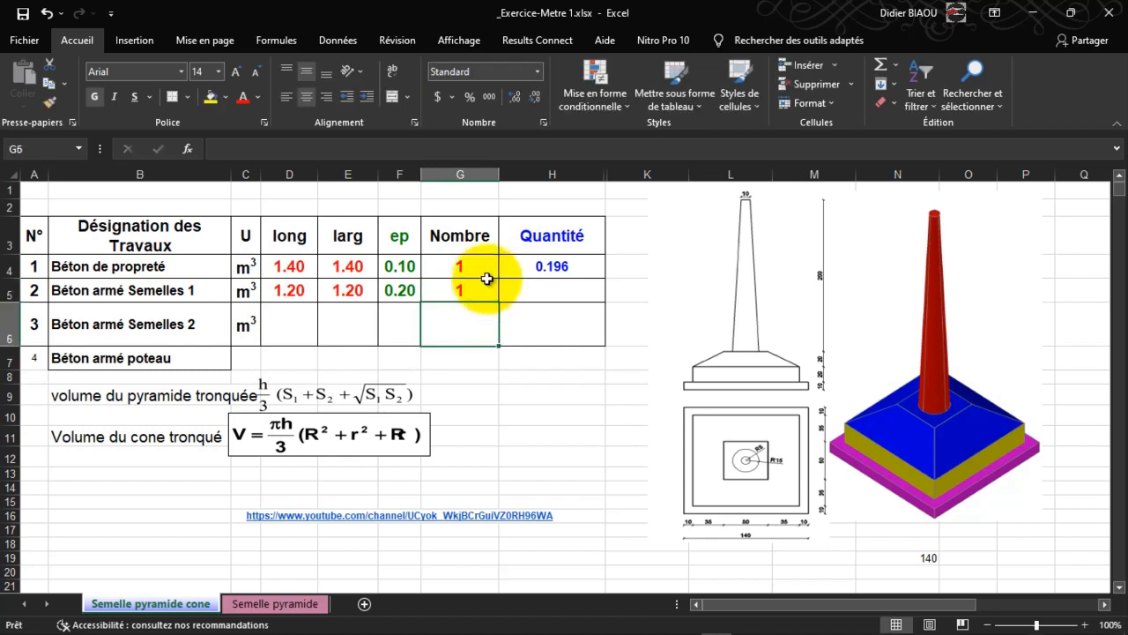
Step: Calculate the Béton armé Semelles 1 quantity in H5 with the formula =D5*E5*F5*G5
click(583, 289)
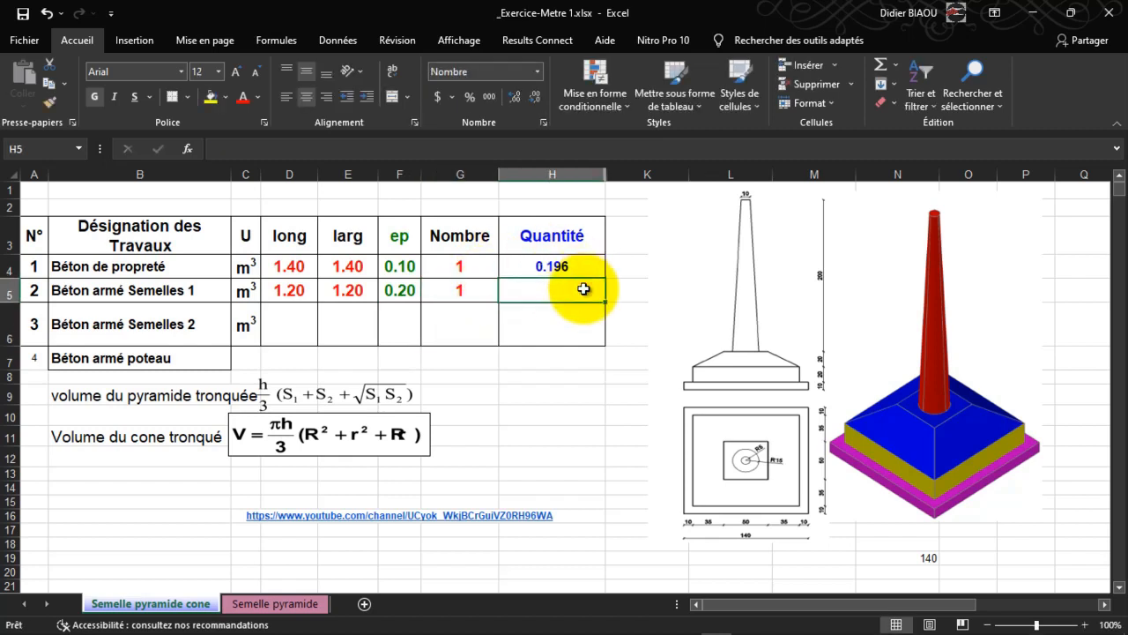
text(=)
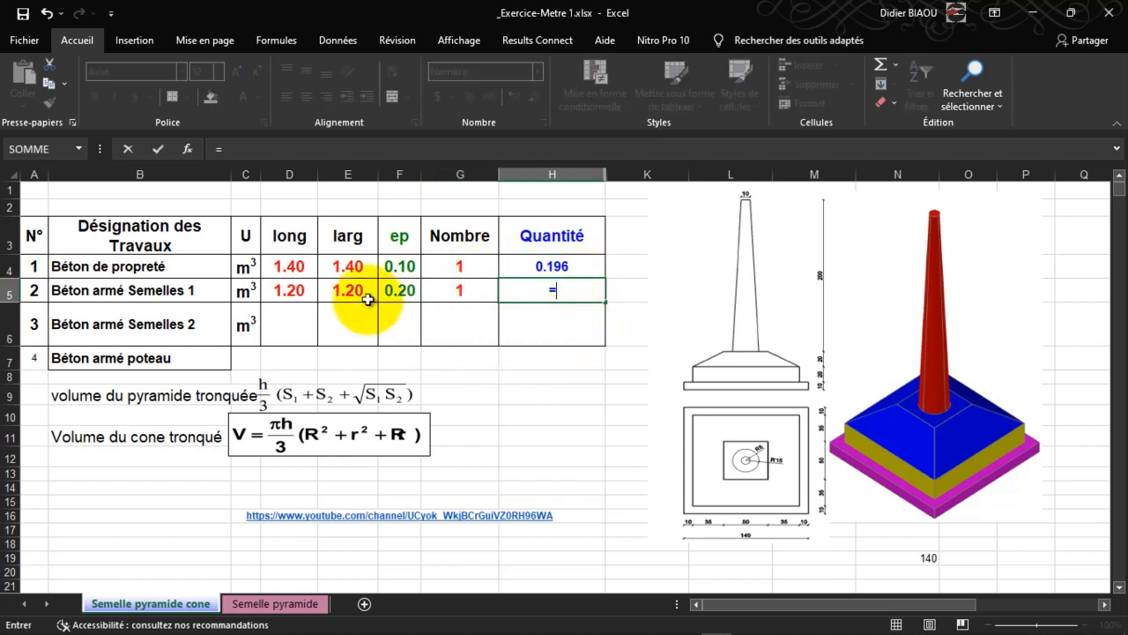
click(288, 287)
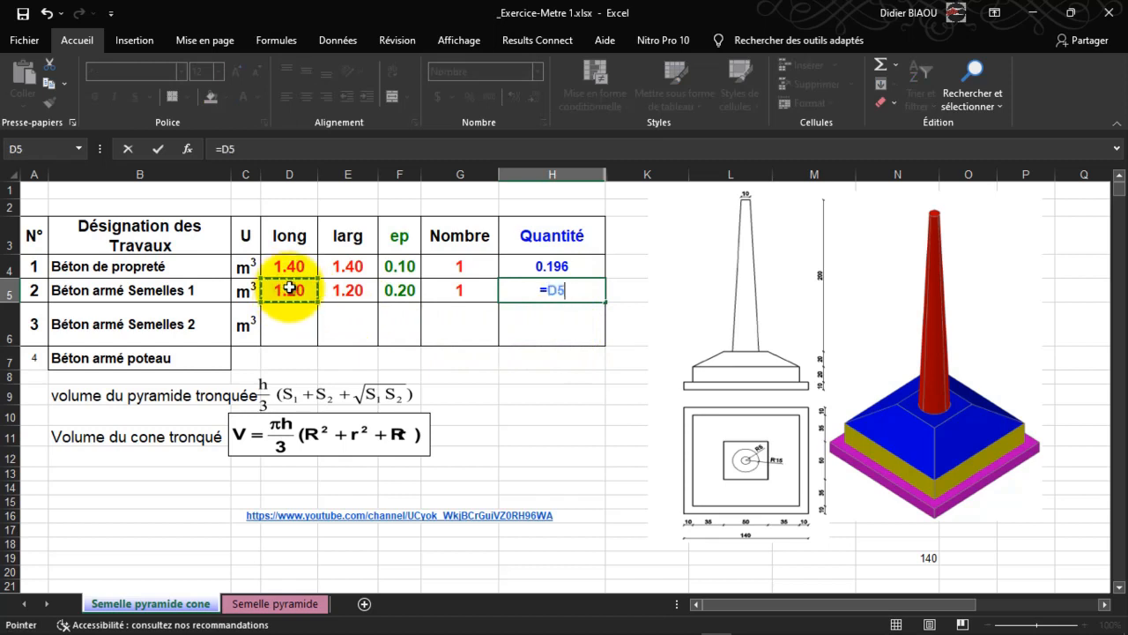
text(*)
click(345, 289)
text(*)
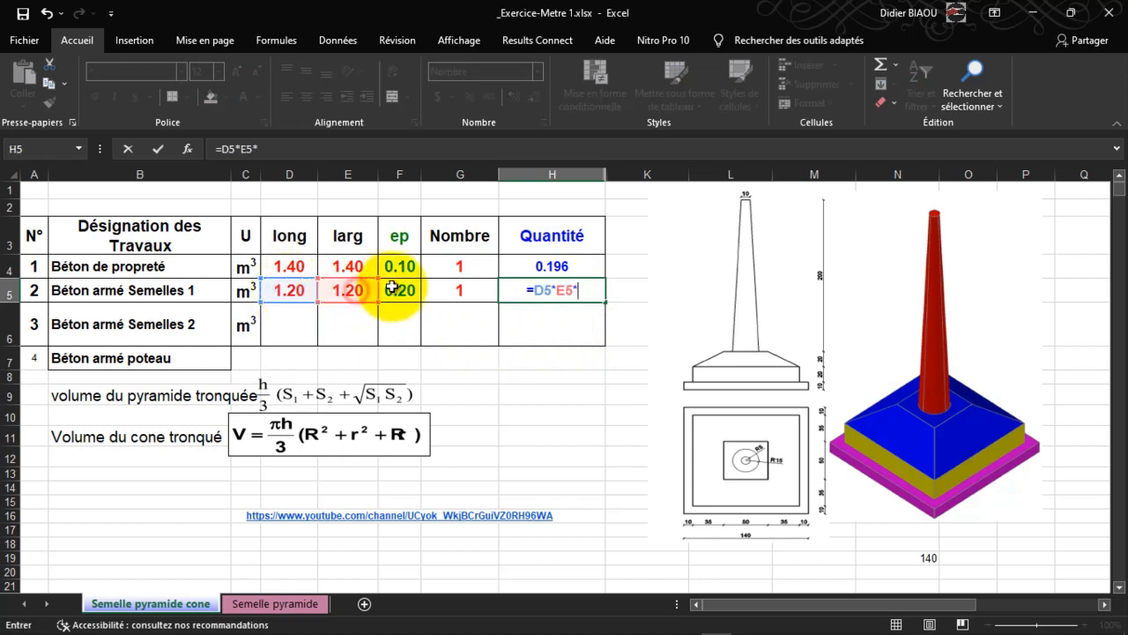
click(401, 287)
text(*)
click(465, 287)
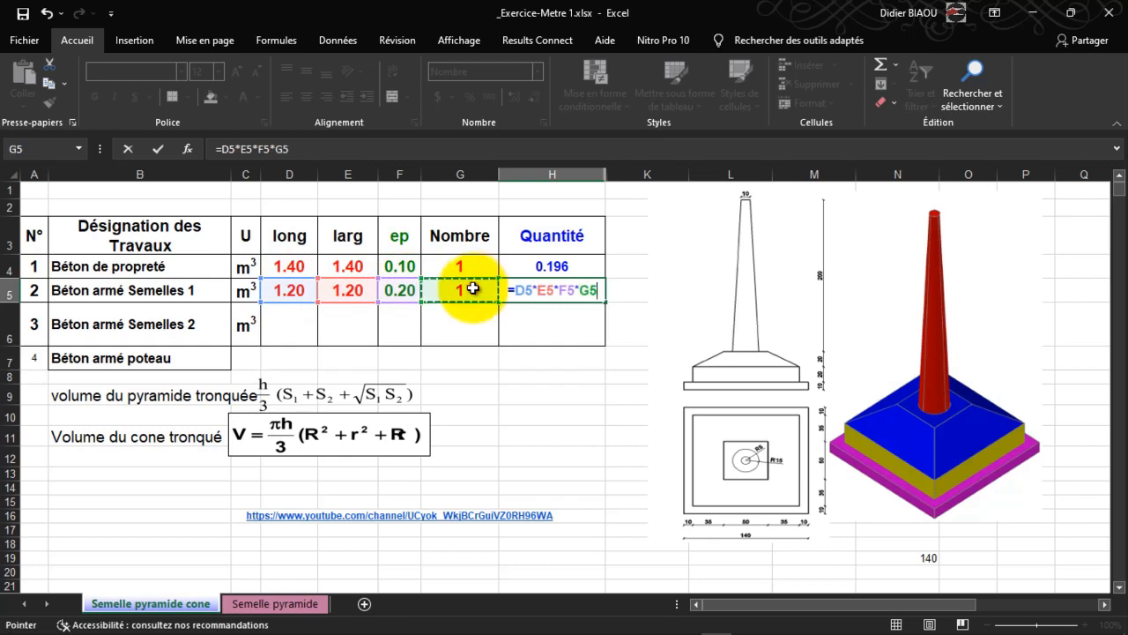
key(Return)
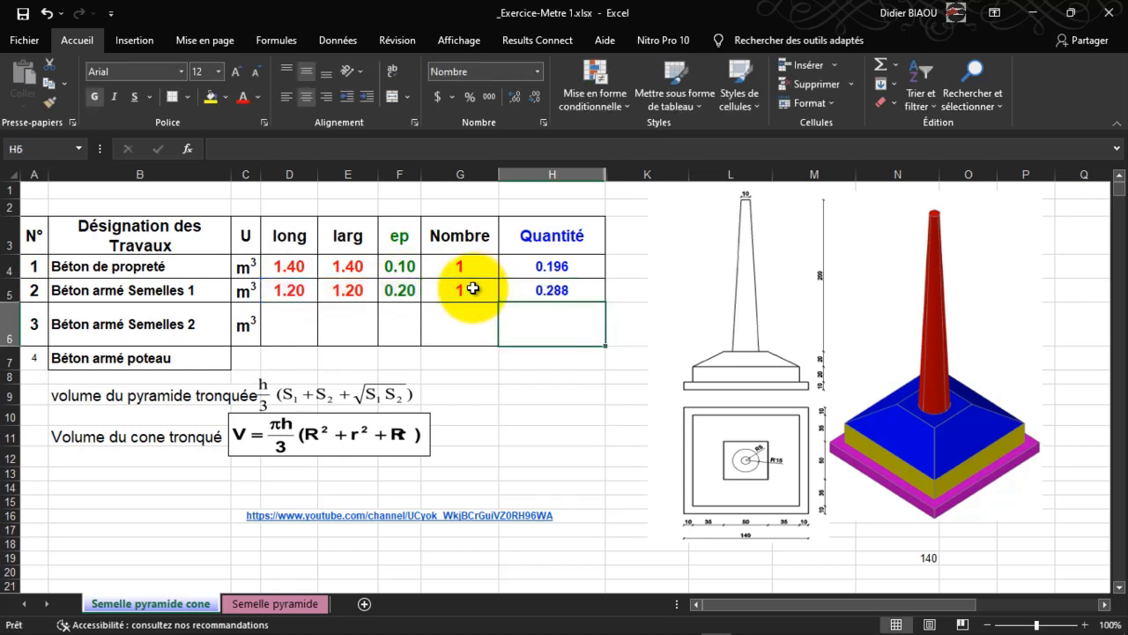
click(569, 295)
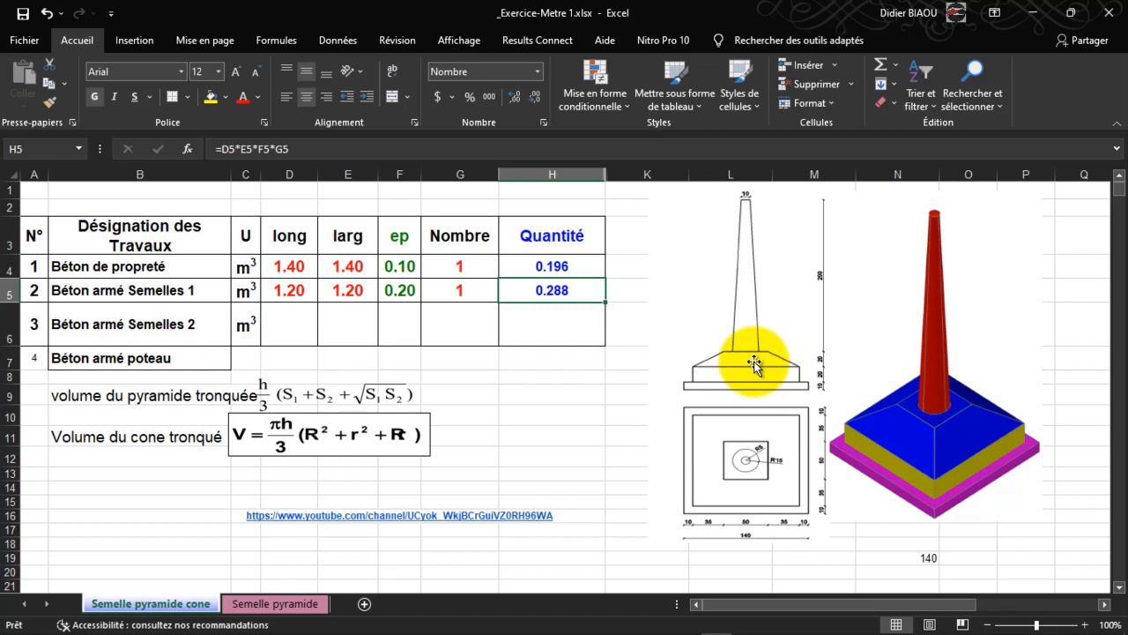
Step: Merge cells D6 to G6 in the Béton armé Semelles 2 row into one cell
click(278, 323)
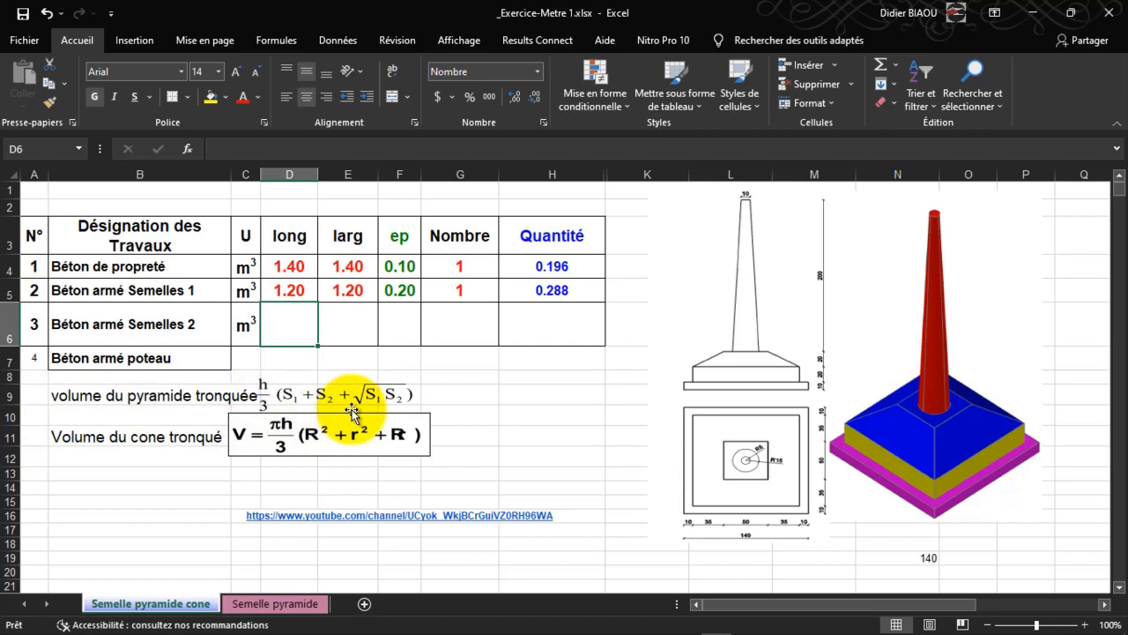
click(285, 314)
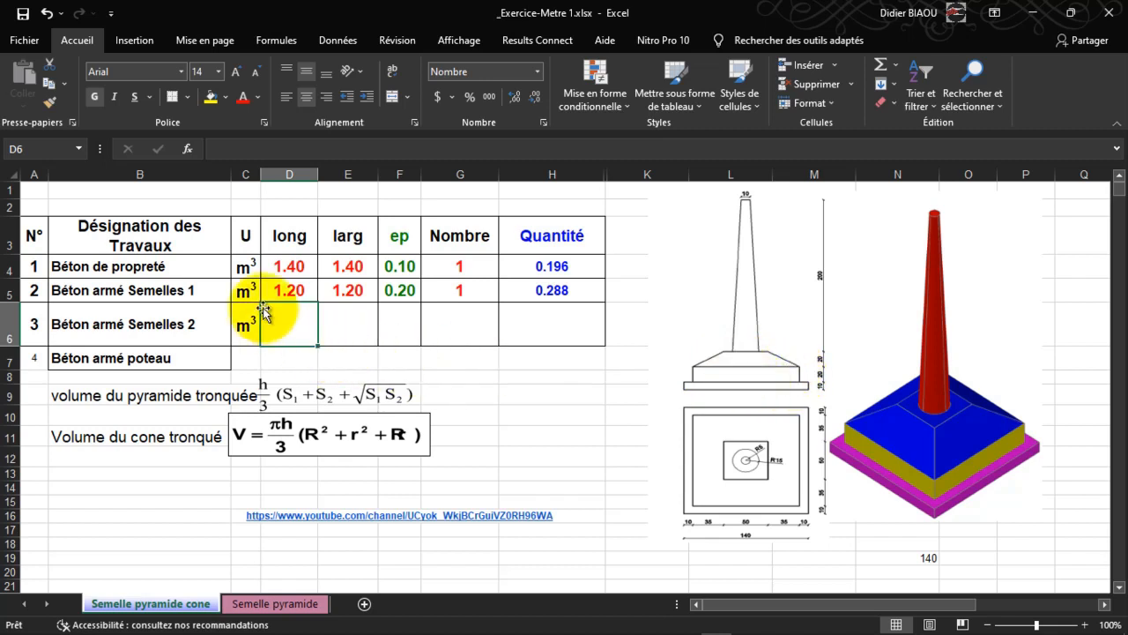
click(291, 397)
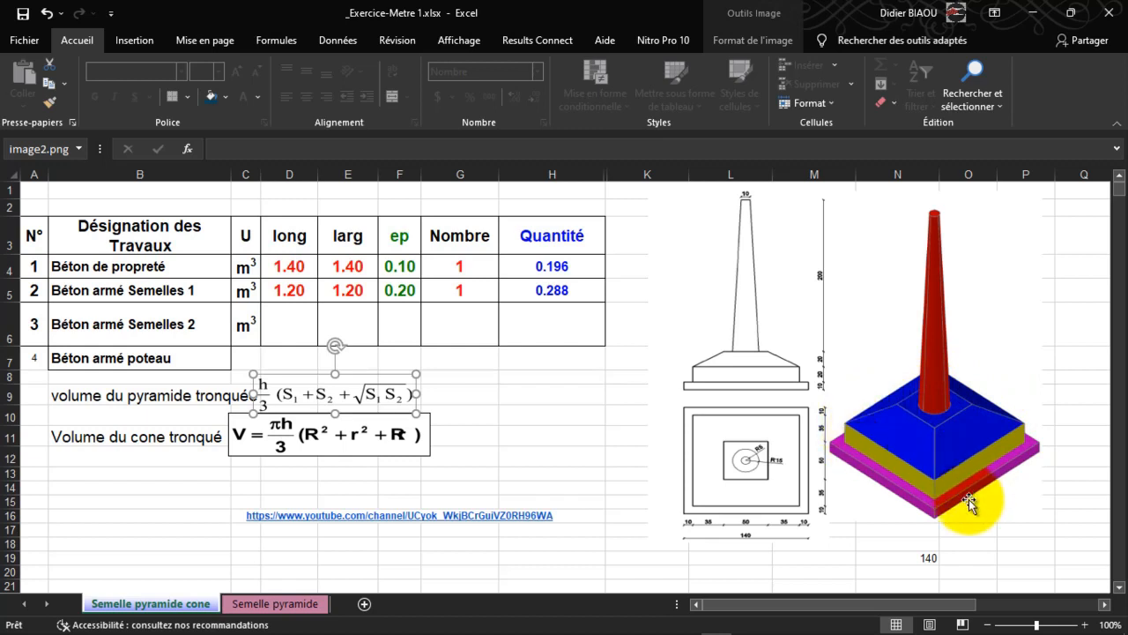
click(282, 317)
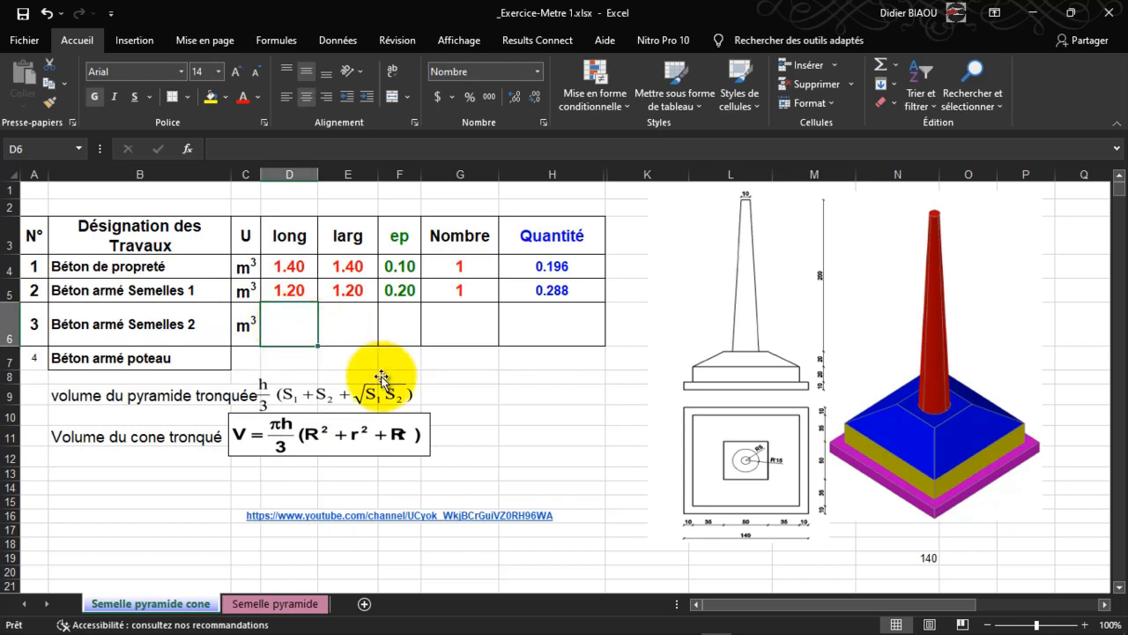
shift+click(448, 325)
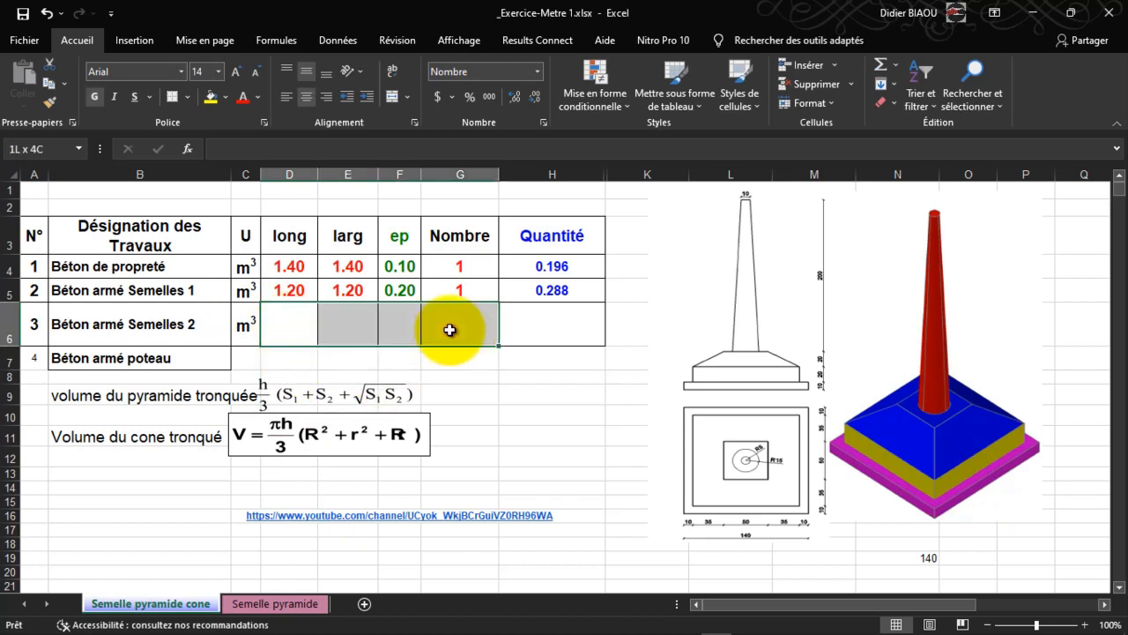
click(392, 100)
Step: Copy the truncated pyramid volume formula image into the merged D6:G6 cell and center it there
click(319, 392)
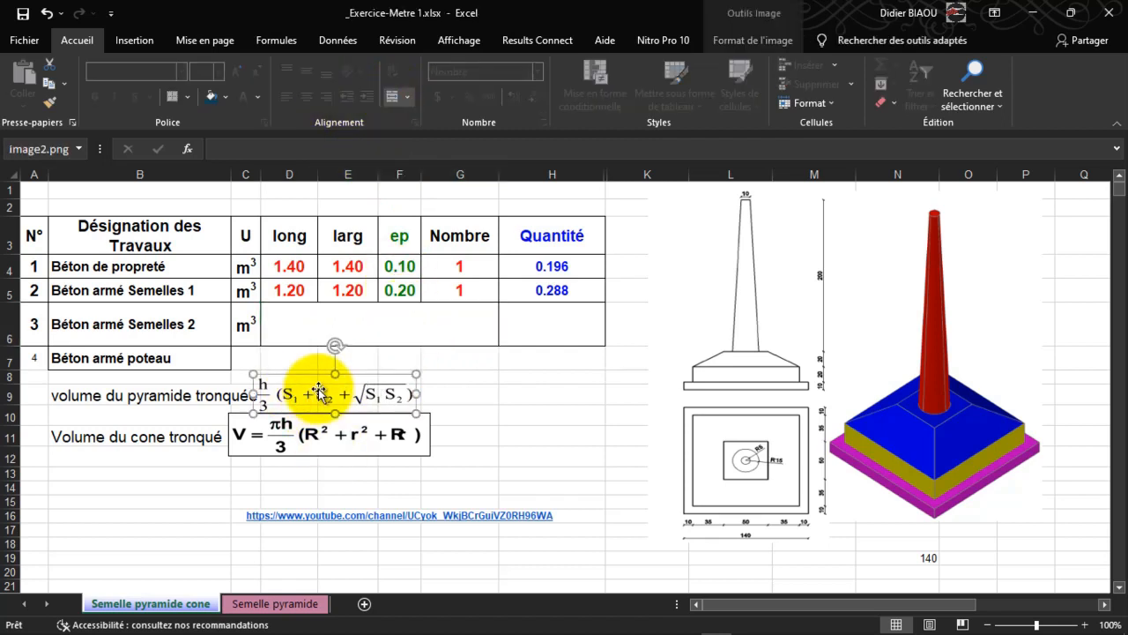
click(369, 344)
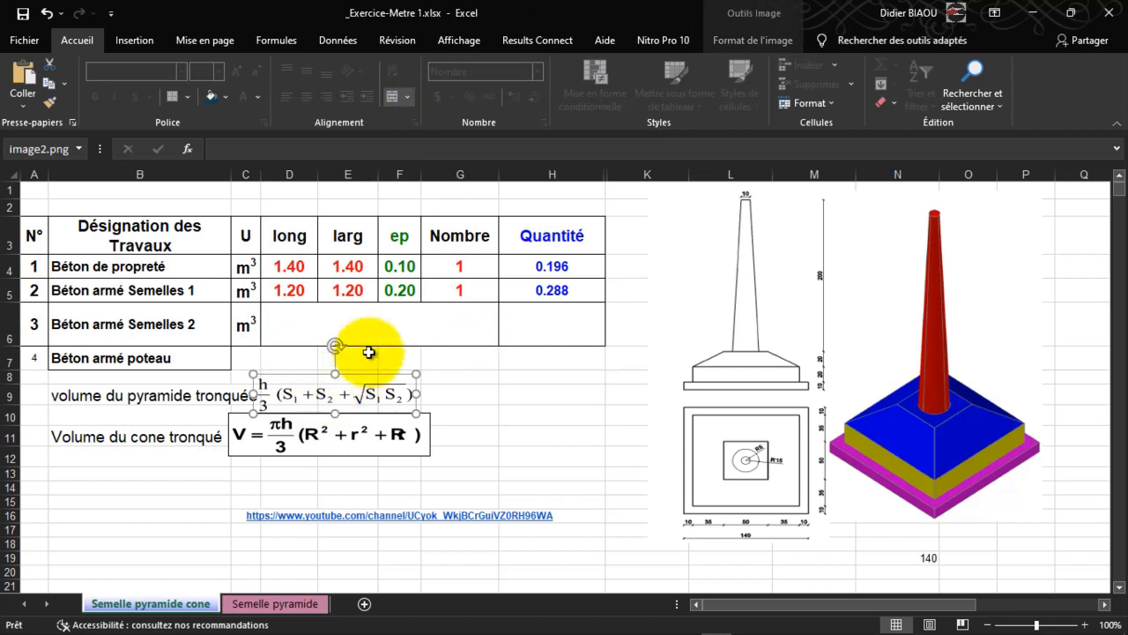
key(ctrl+v)
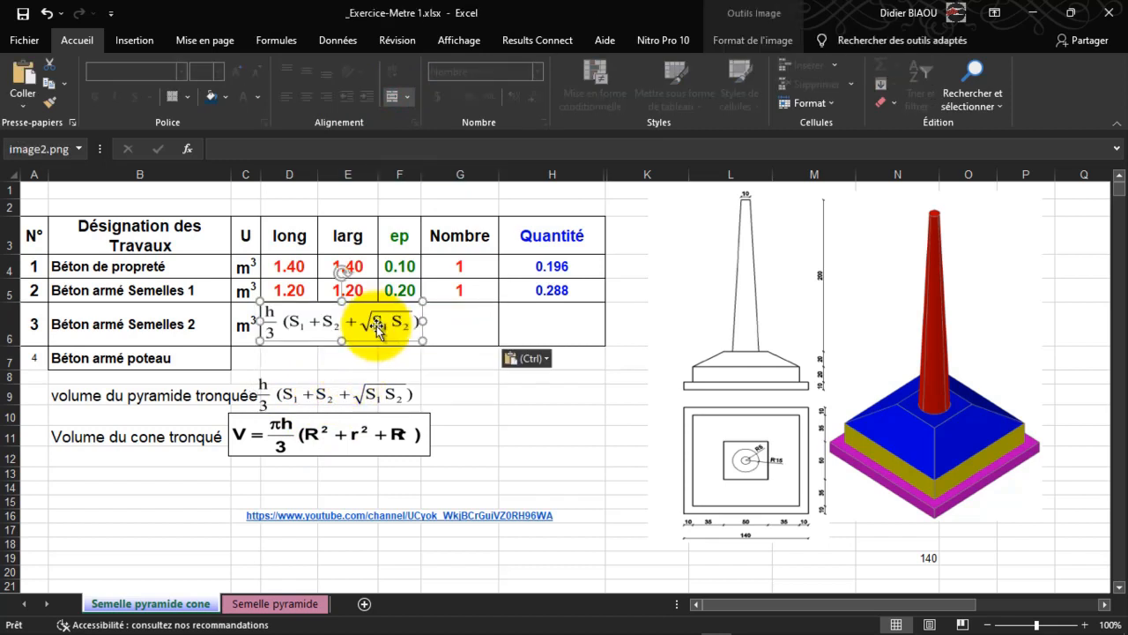
drag(337, 322, 302, 333)
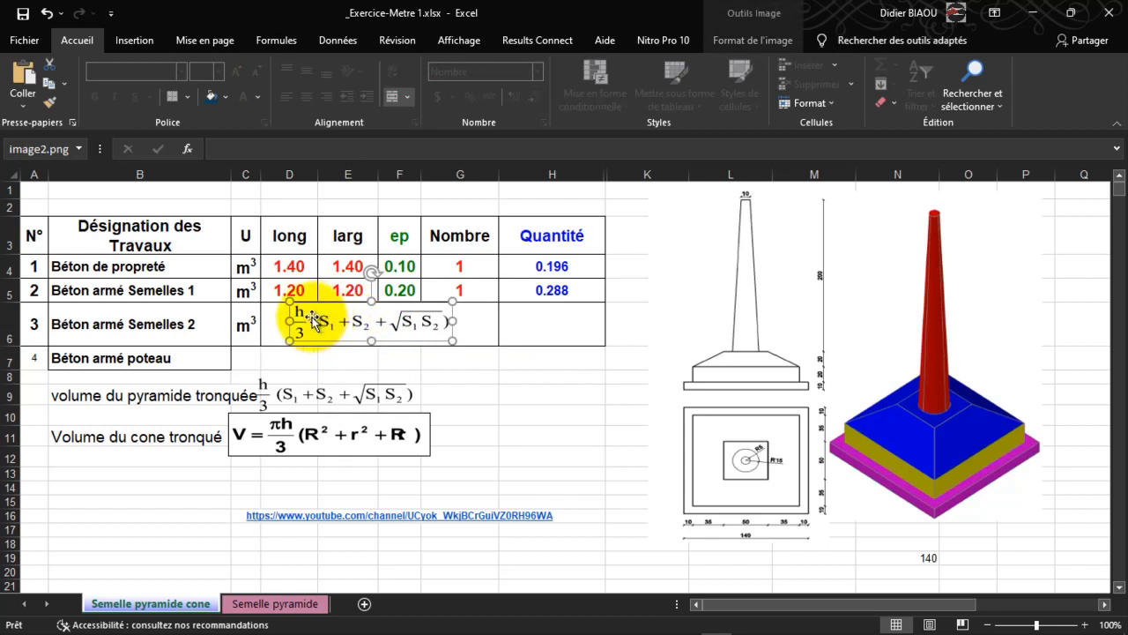
click(540, 331)
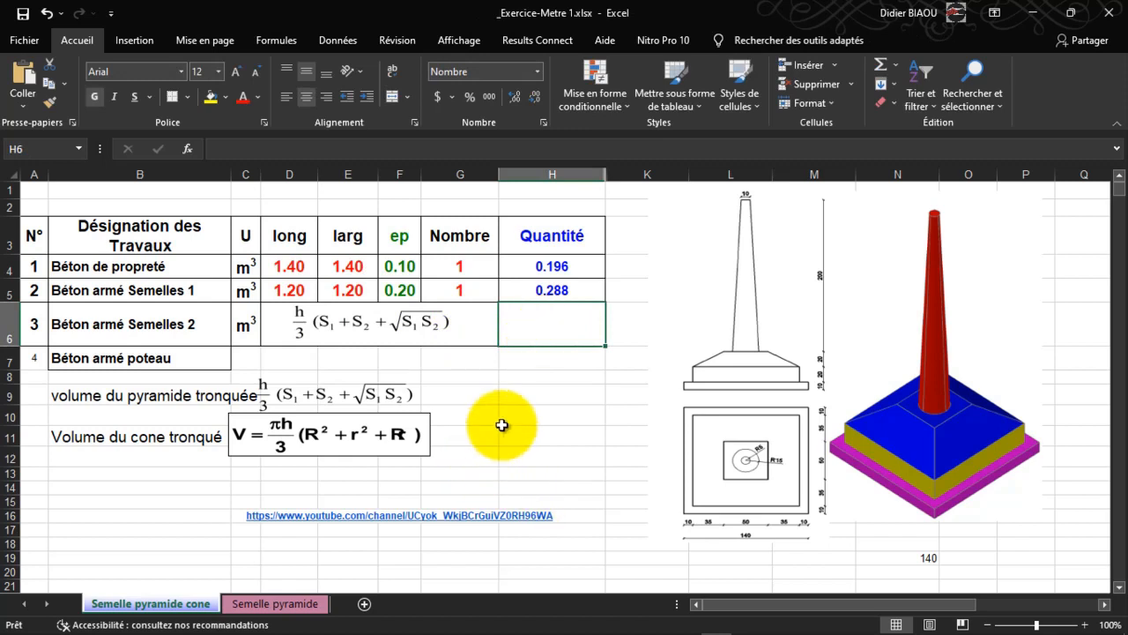
Step: Enter the label s1 in G13, below the volume formulas
click(535, 416)
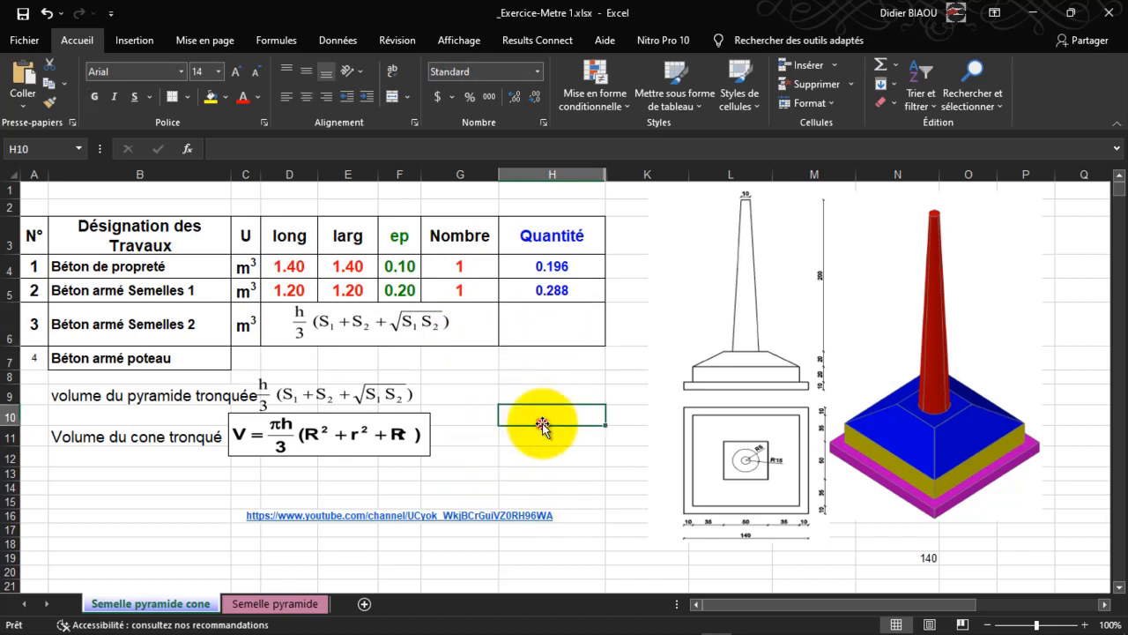
click(472, 416)
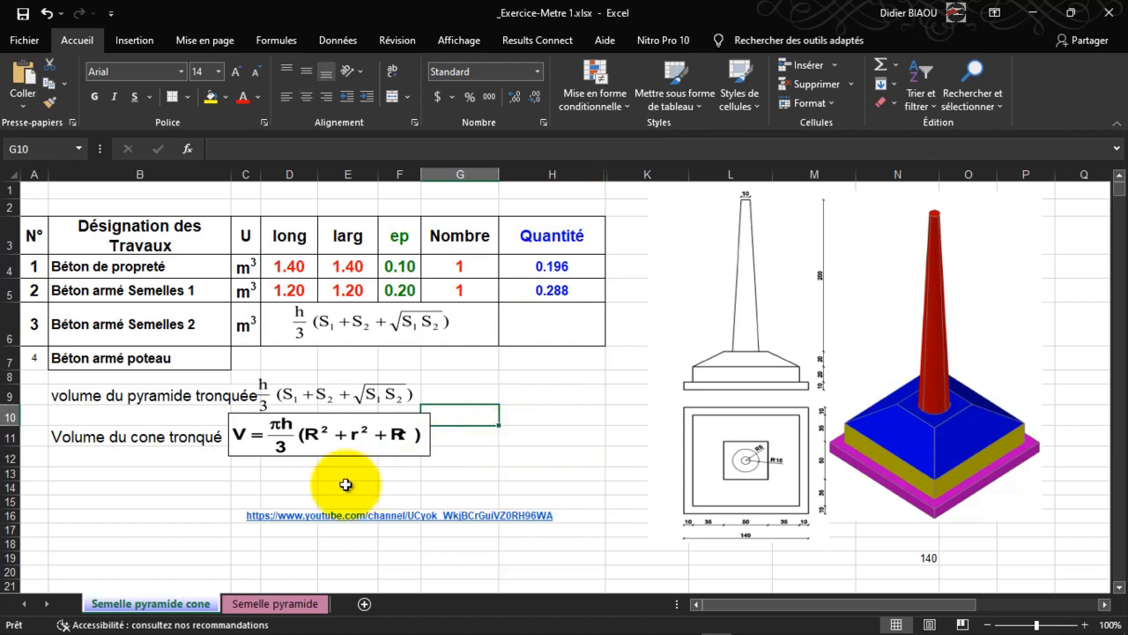
click(477, 457)
click(468, 473)
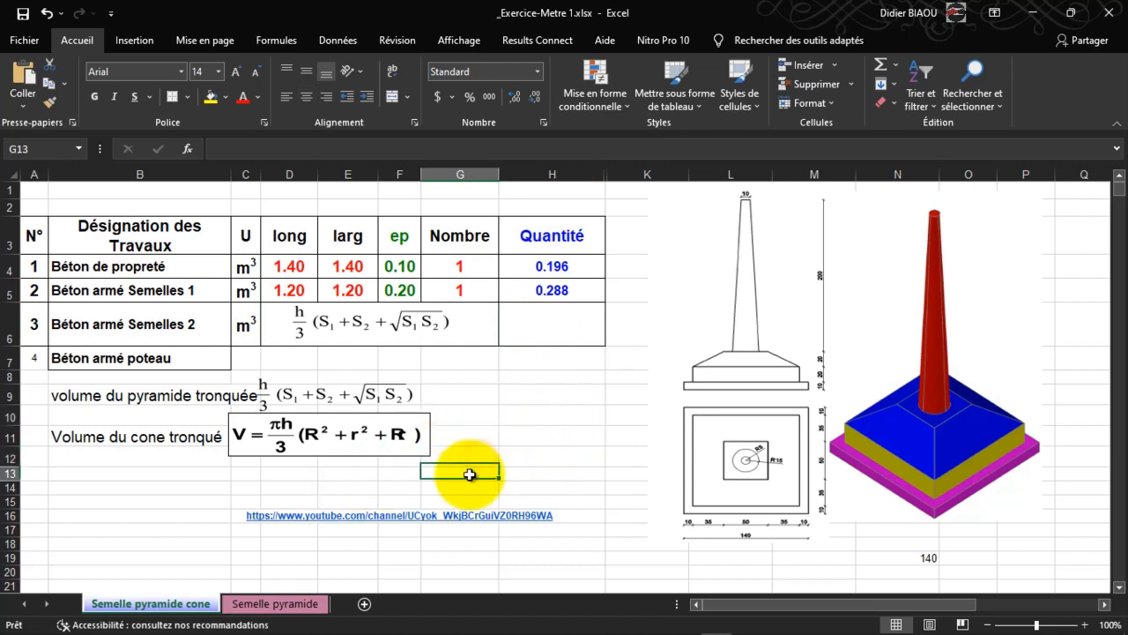
text(s)
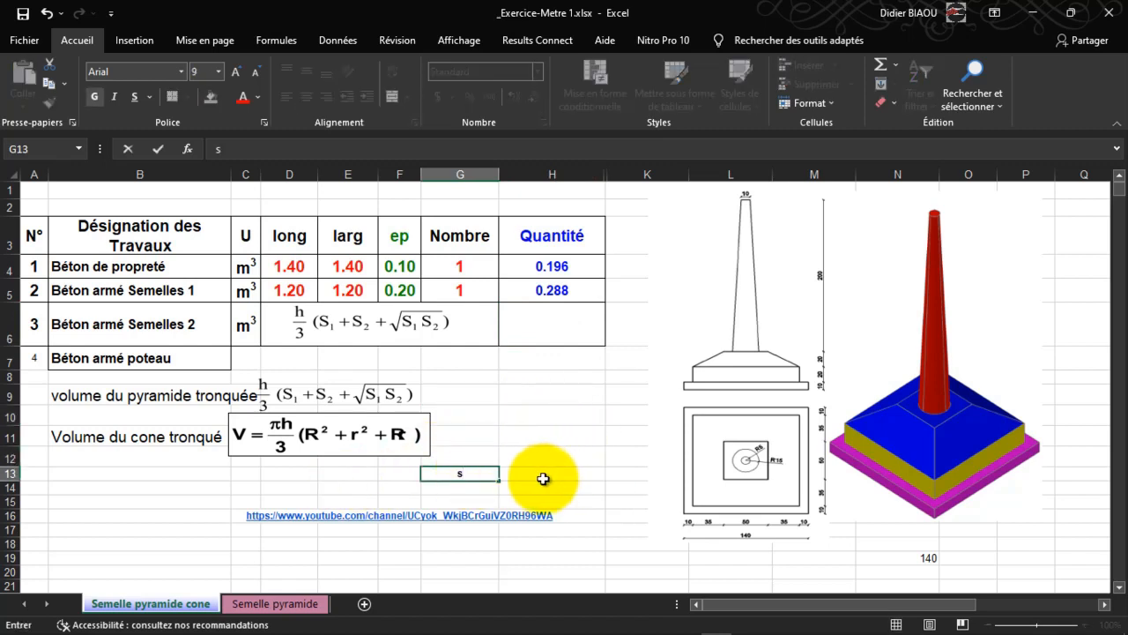
text(1)
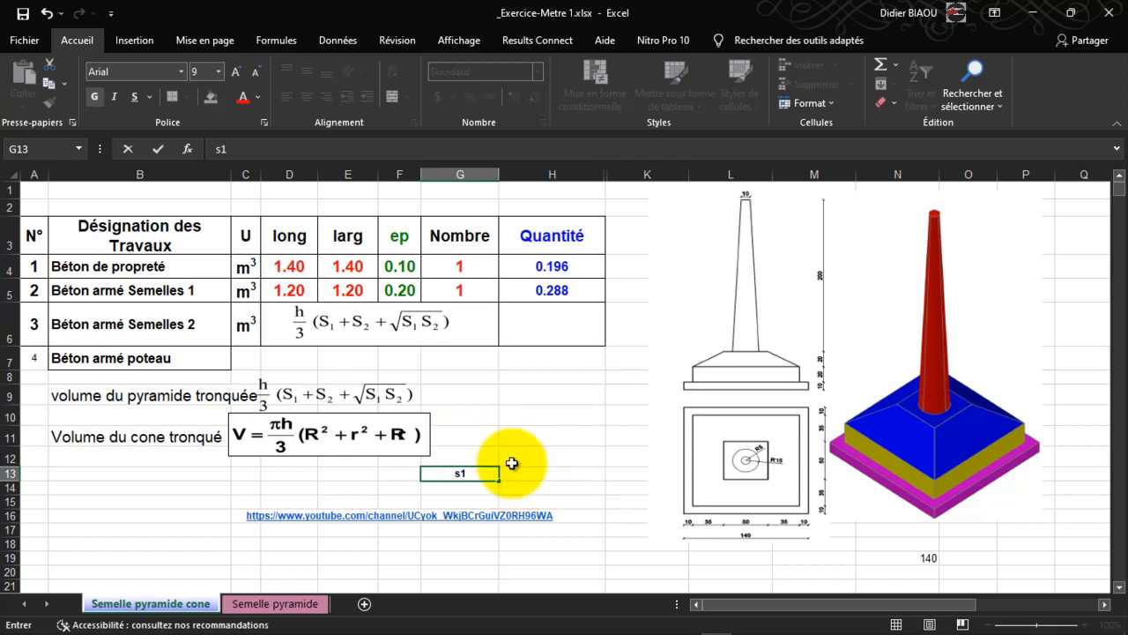
Step: Calculate the s1 base area in H13 with =1.2*1.2 and display it with two decimals
click(576, 472)
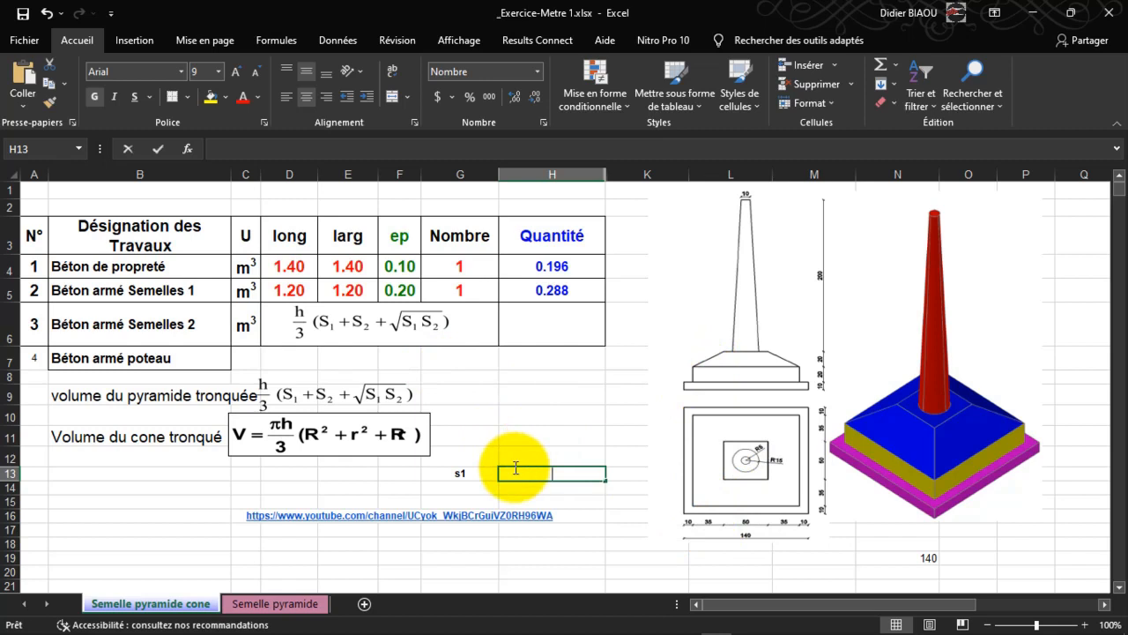
text(=1.20*1.2)
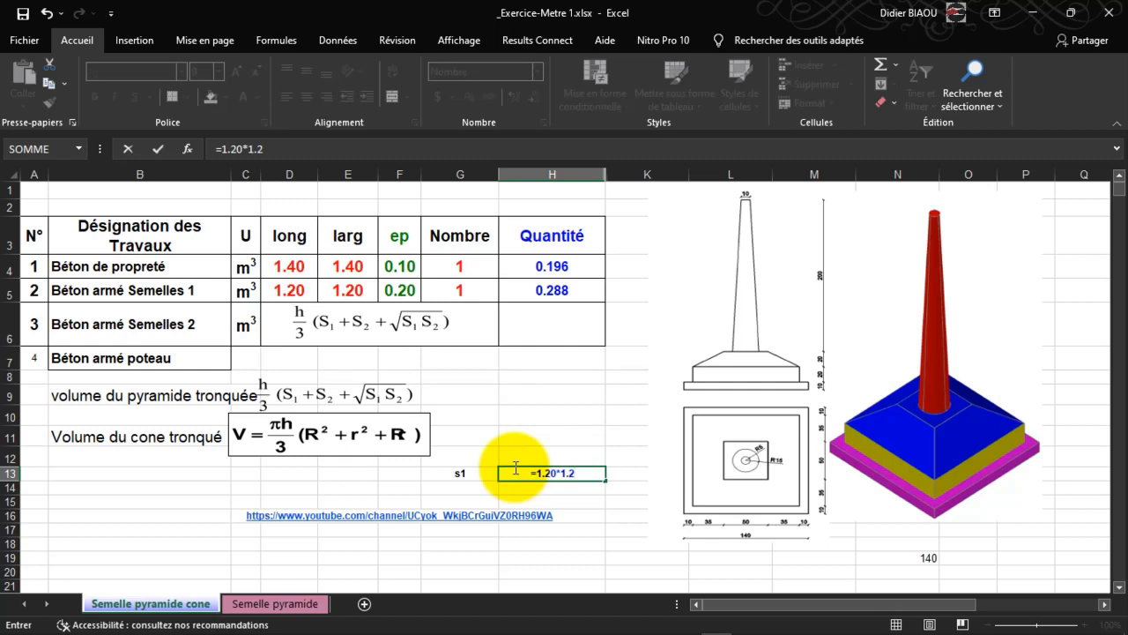
key(Return)
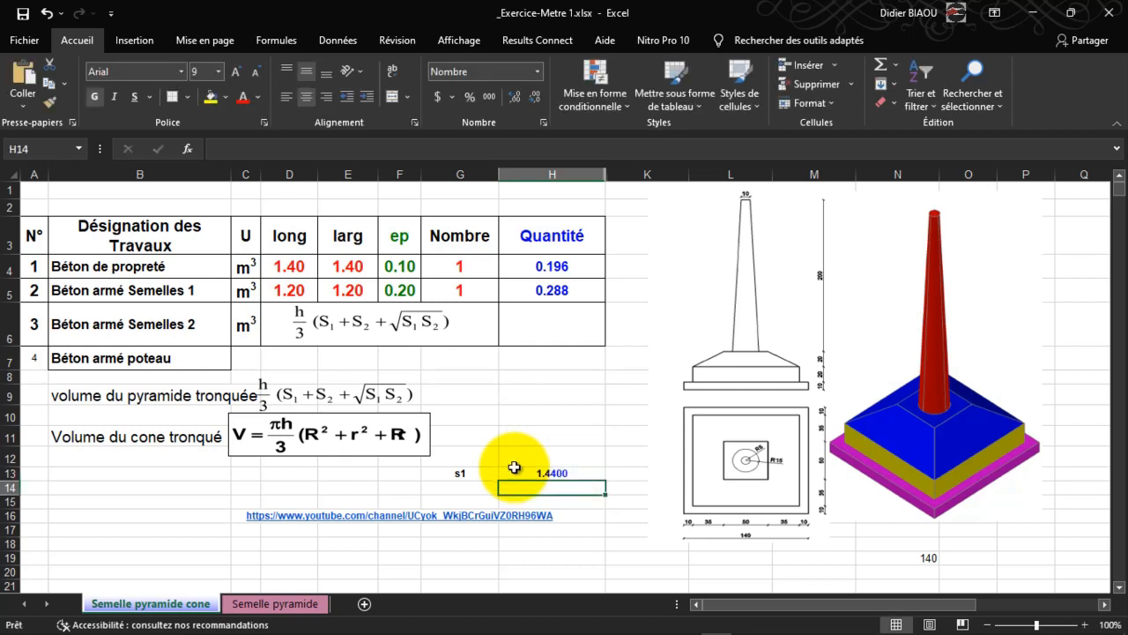
click(564, 473)
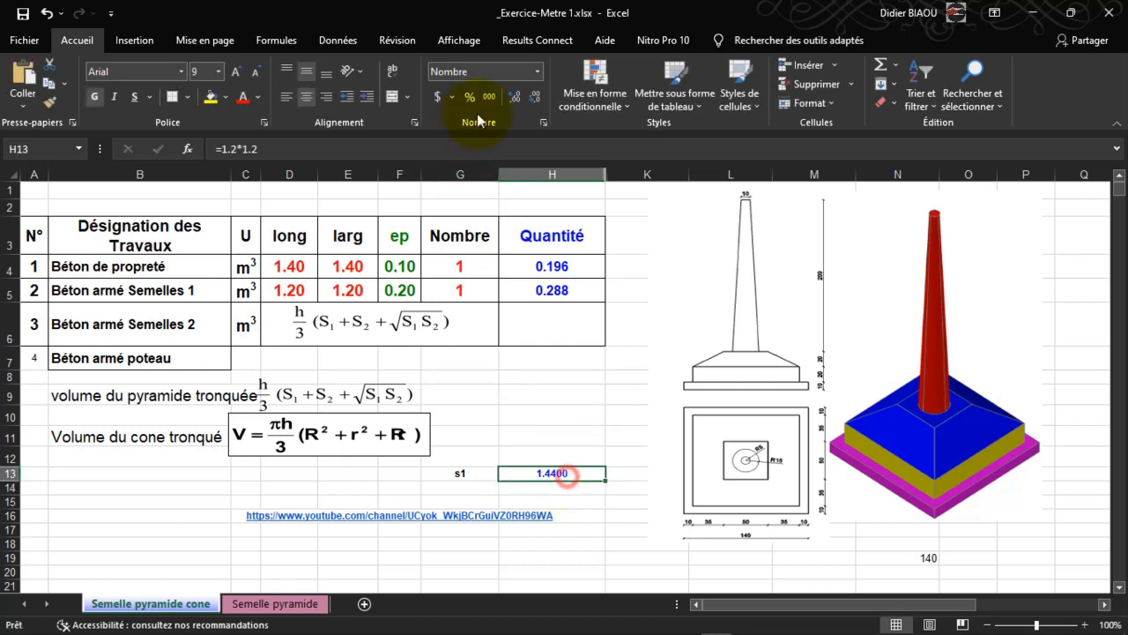
Step: Enter the label s2 in G14, directly under s1
click(469, 484)
text(s2)
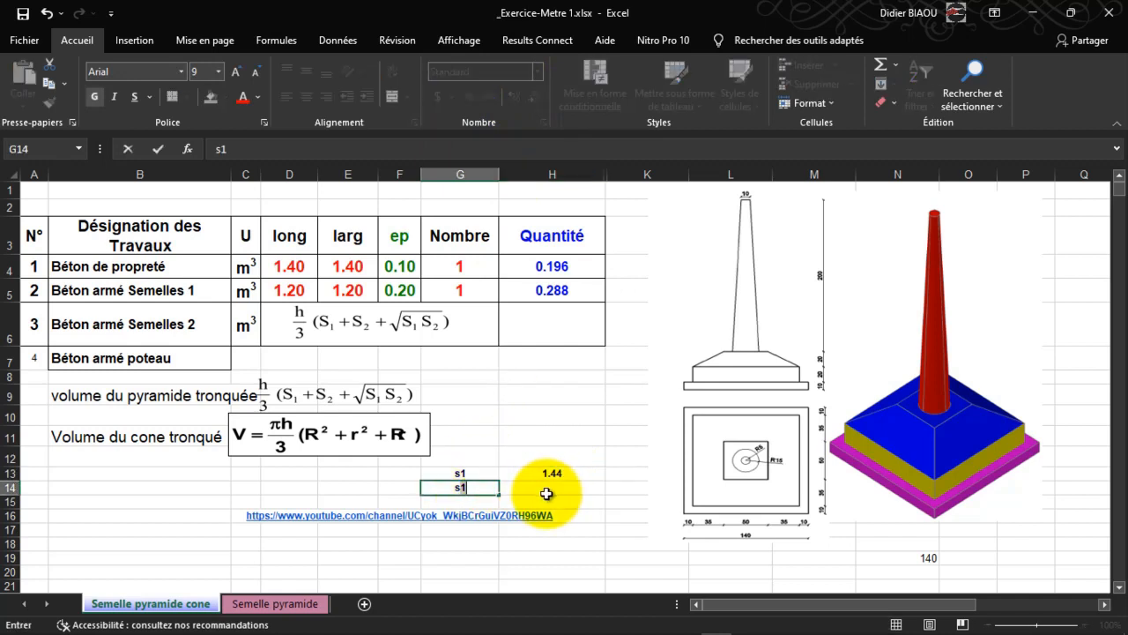
key(Return)
Step: Calculate the s2 top area in H14 with =0.5*0.5 and display it with two decimals
click(547, 491)
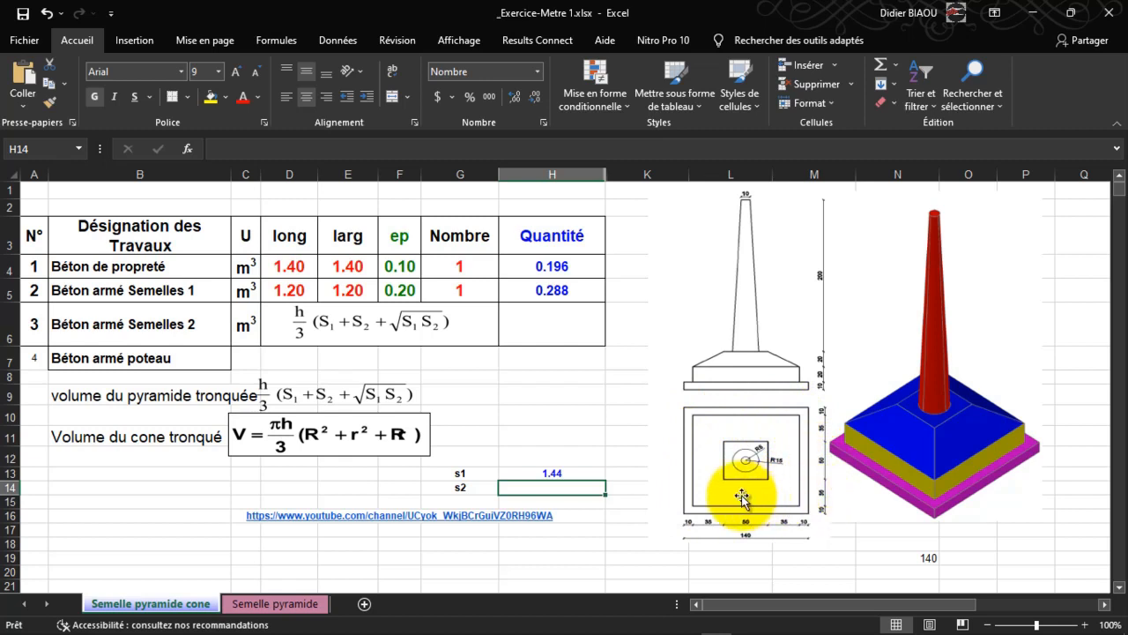
click(459, 485)
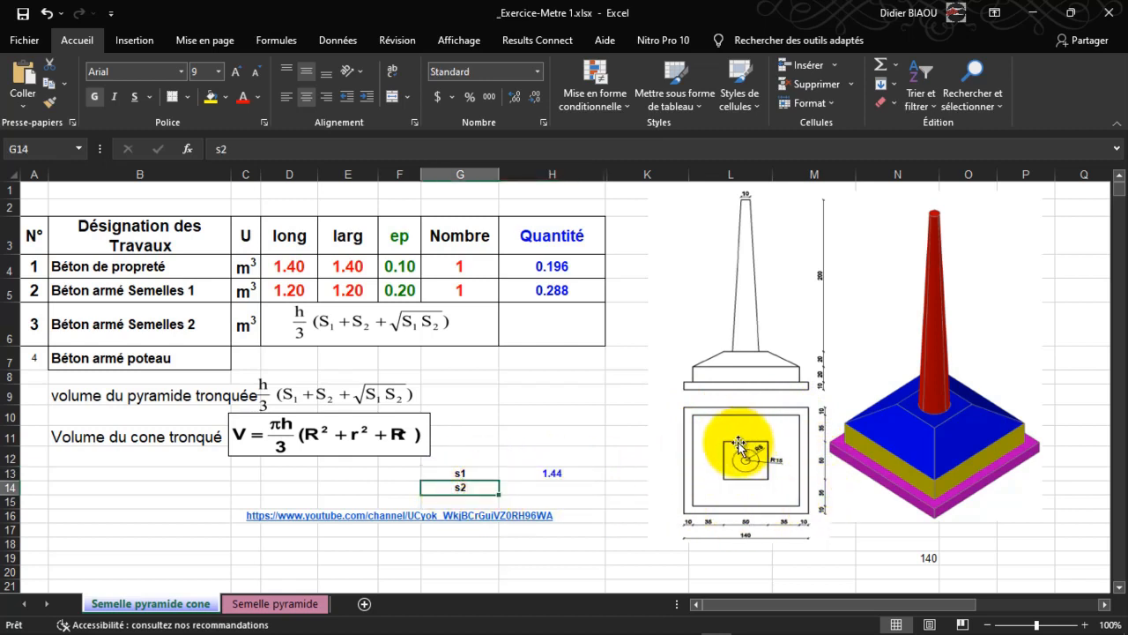
click(552, 487)
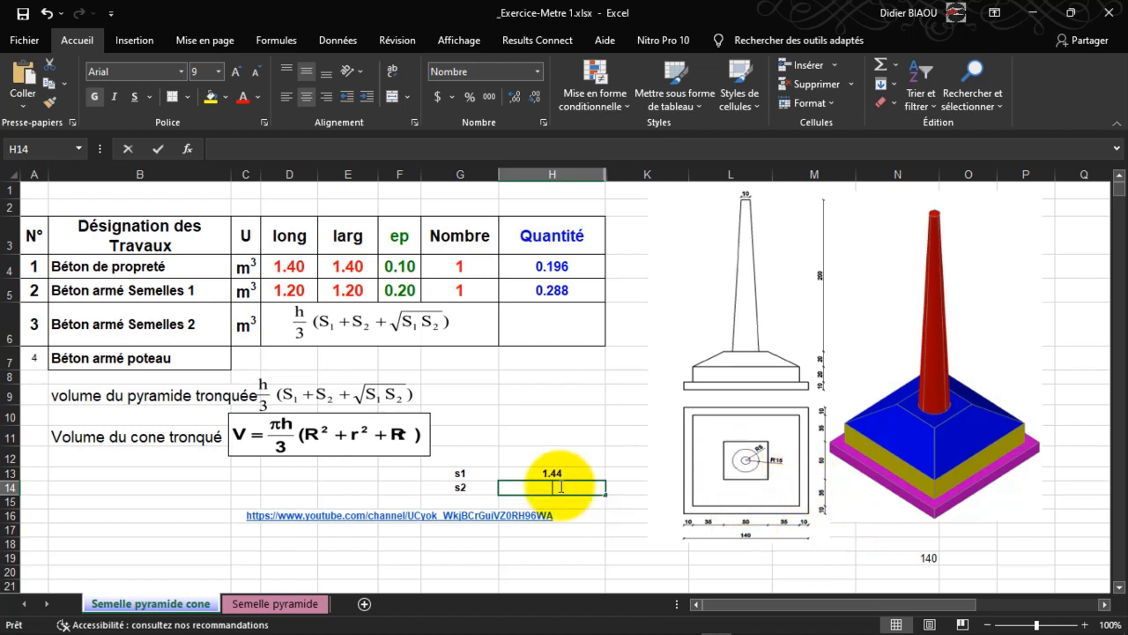
text(0.5)
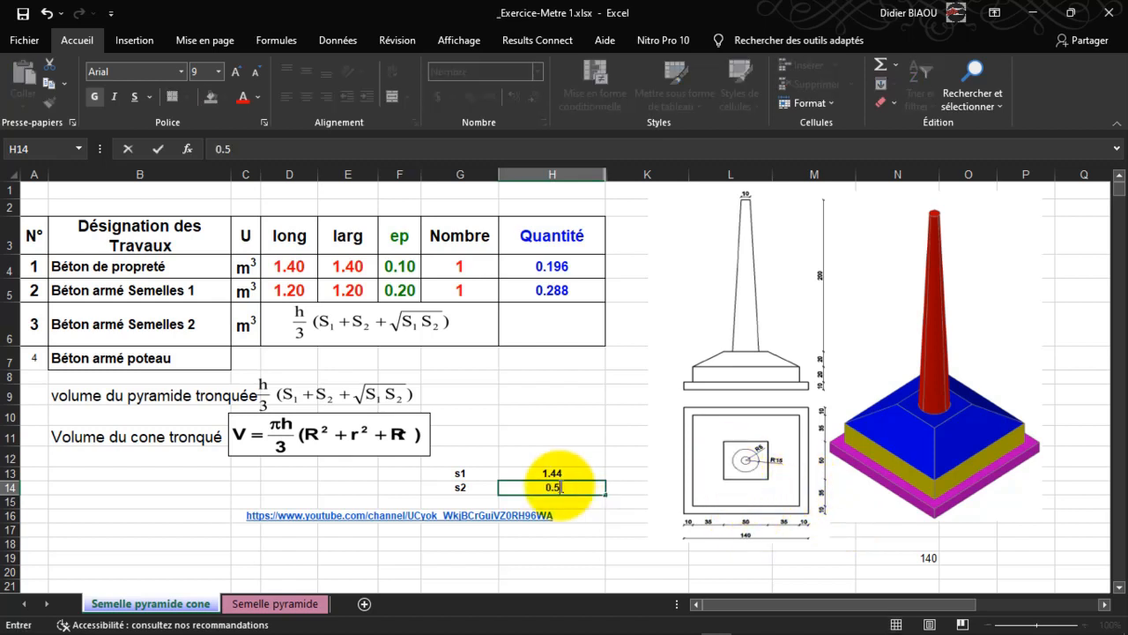
text(=)
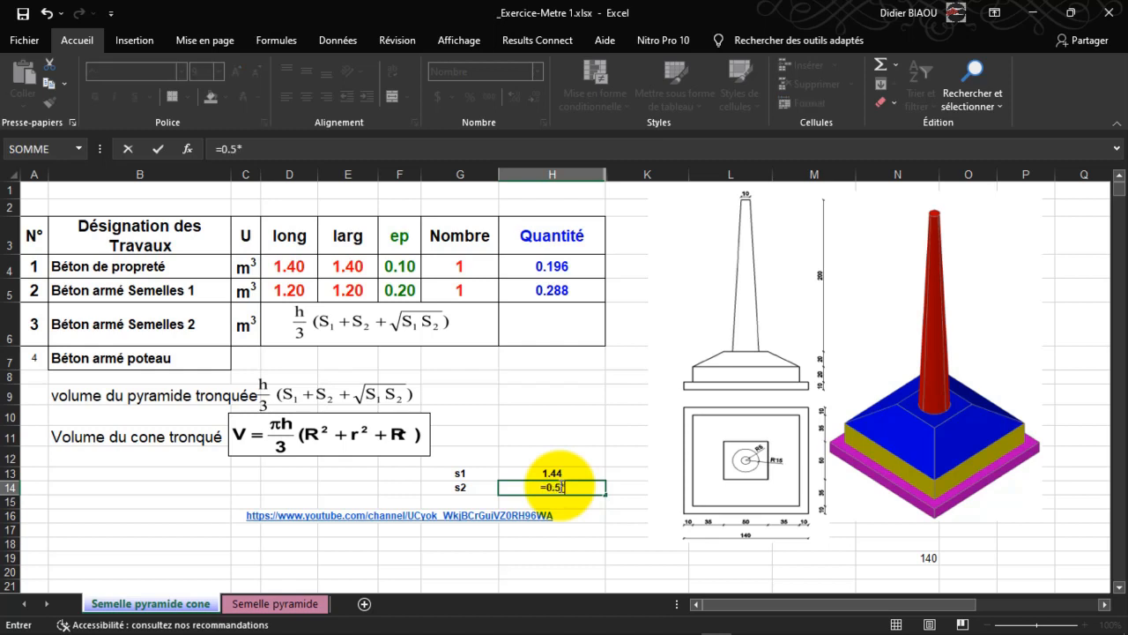
key(Return)
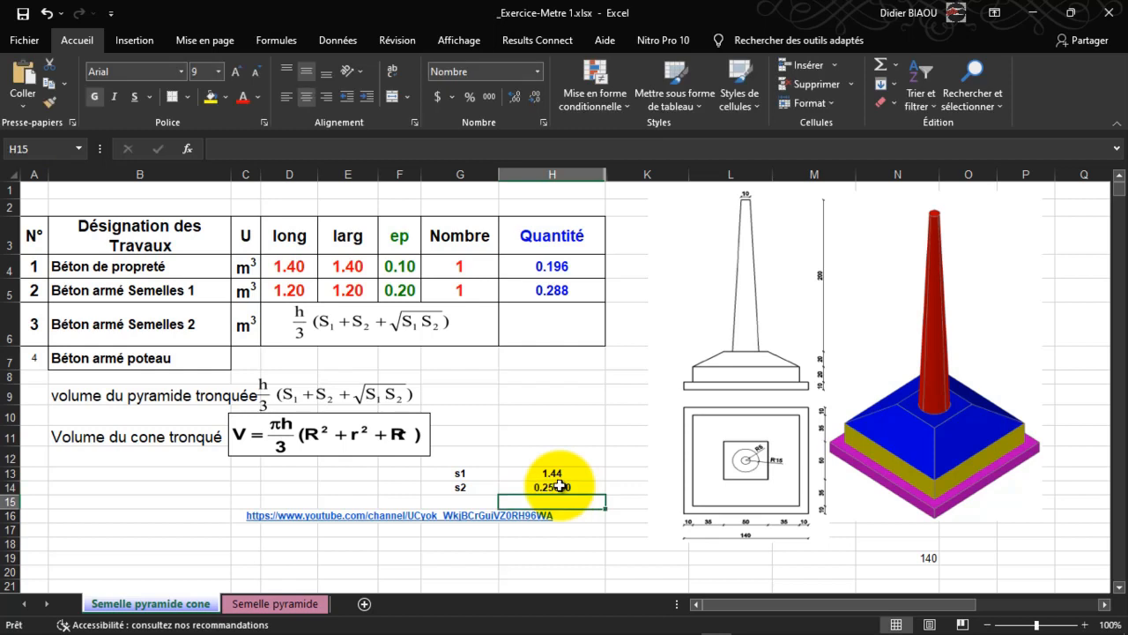
click(571, 488)
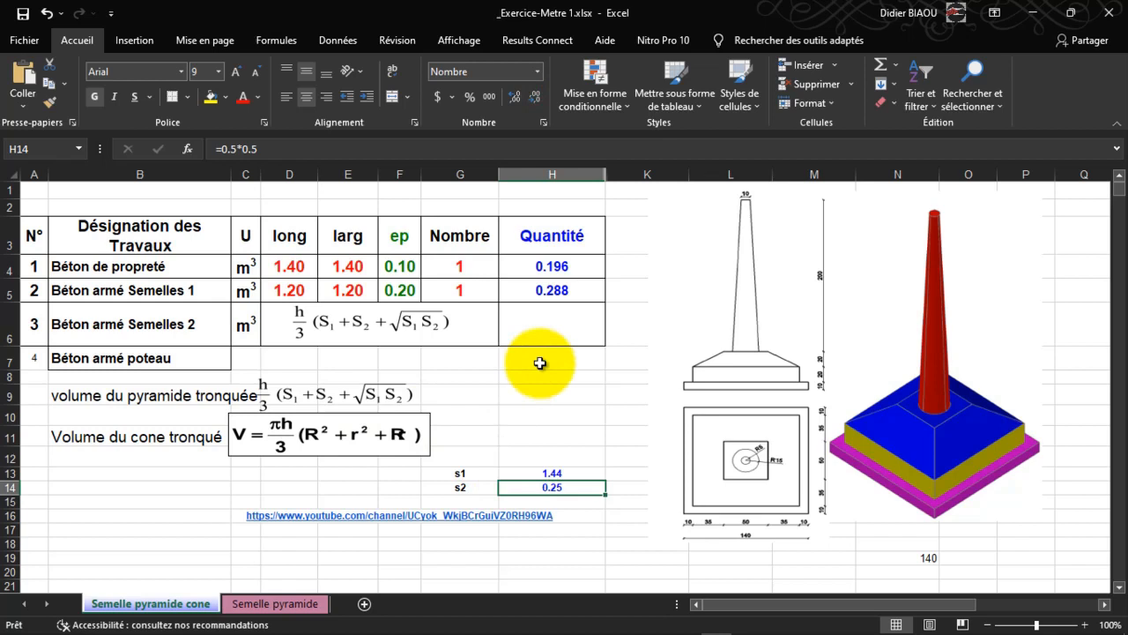
Step: Start the Béton armé Semelles 2 quantity formula in H6 with =0.2(H13+H14+, referencing the s1 and s2 areas
click(535, 314)
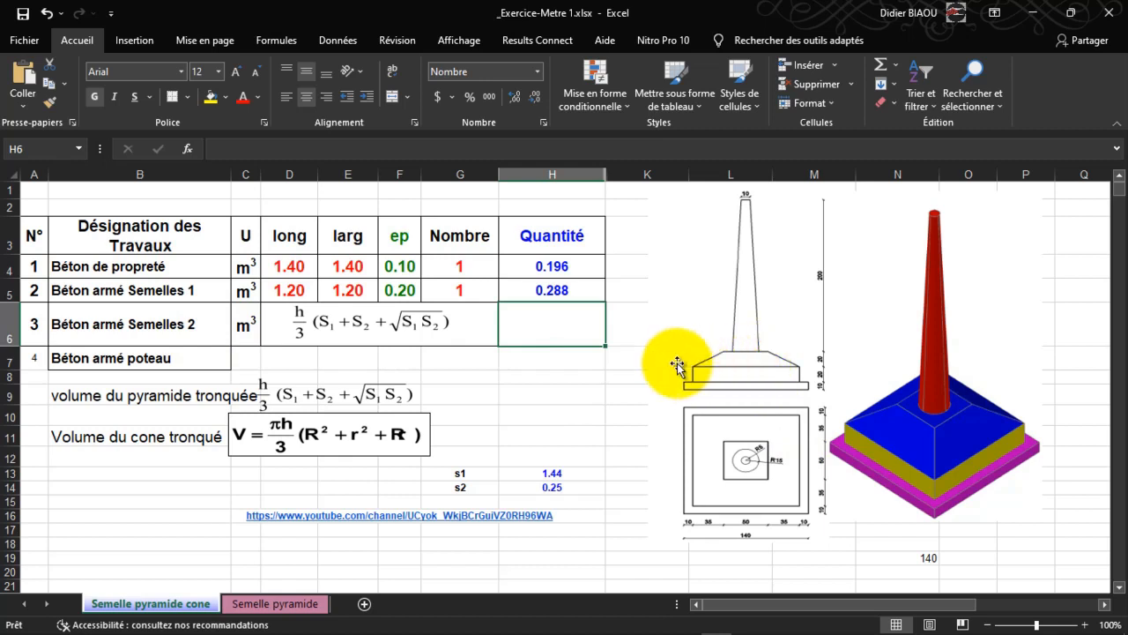
click(532, 319)
text(=0.2()
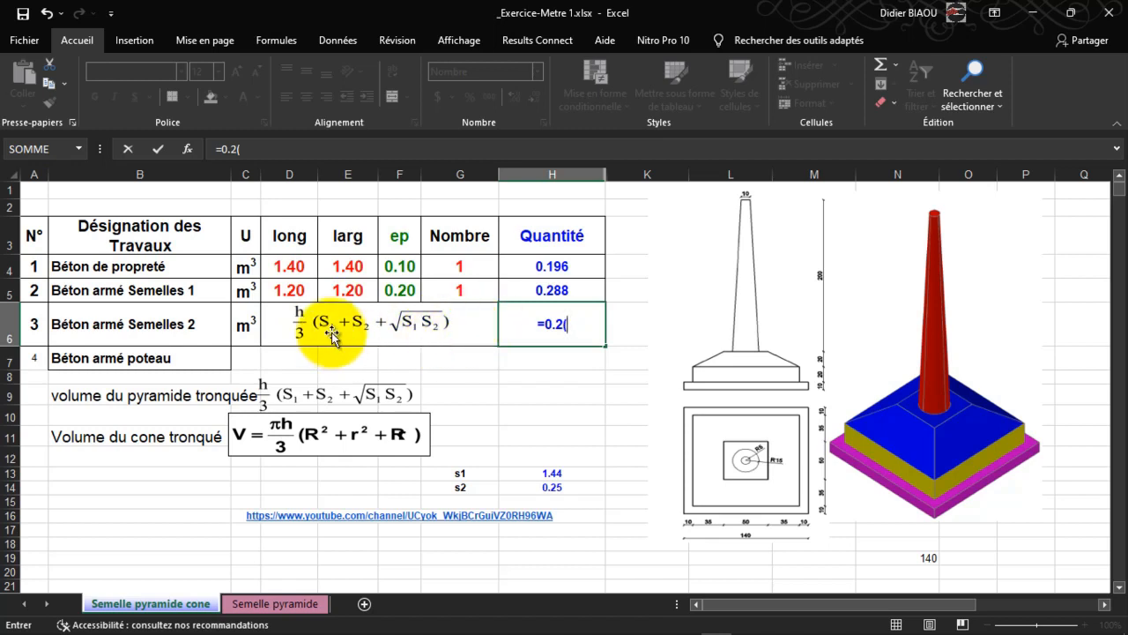
click(551, 473)
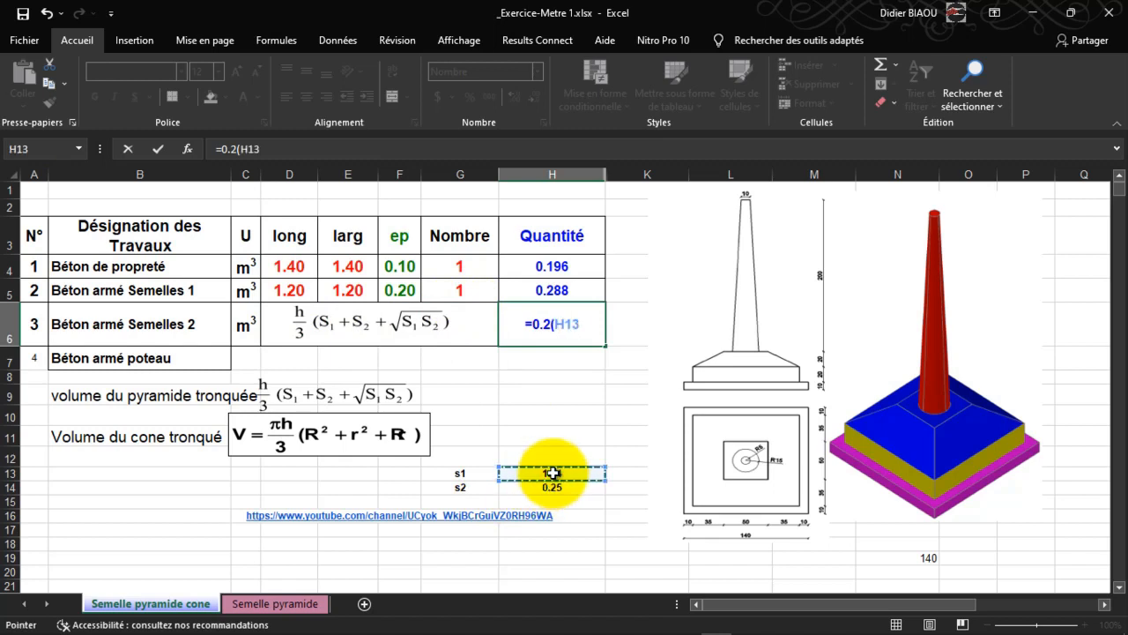
text(+)
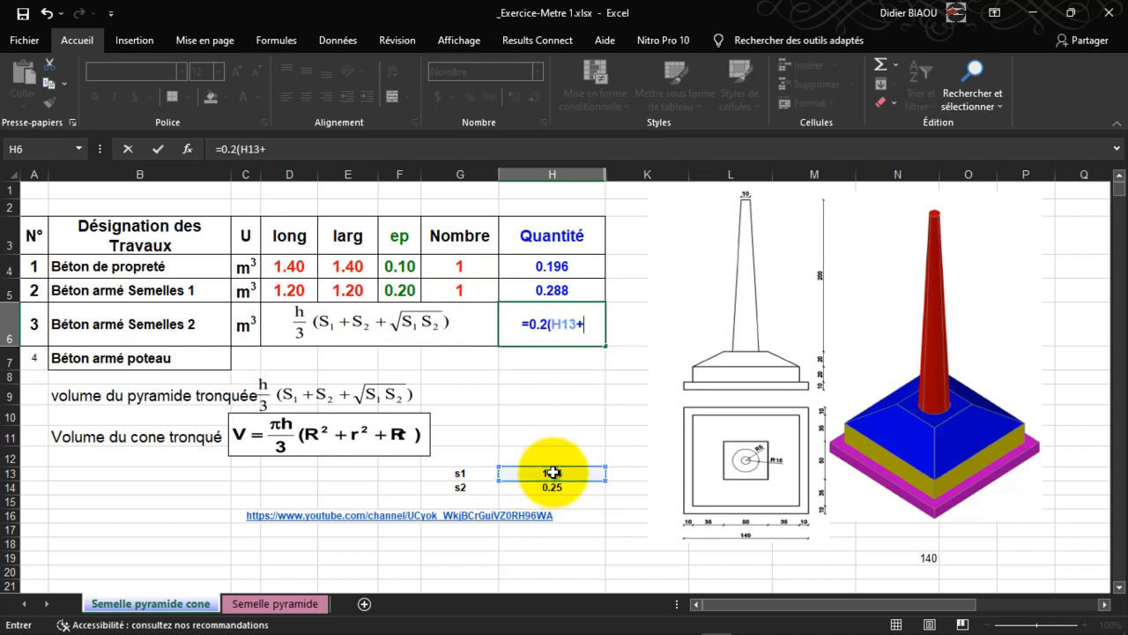
click(559, 487)
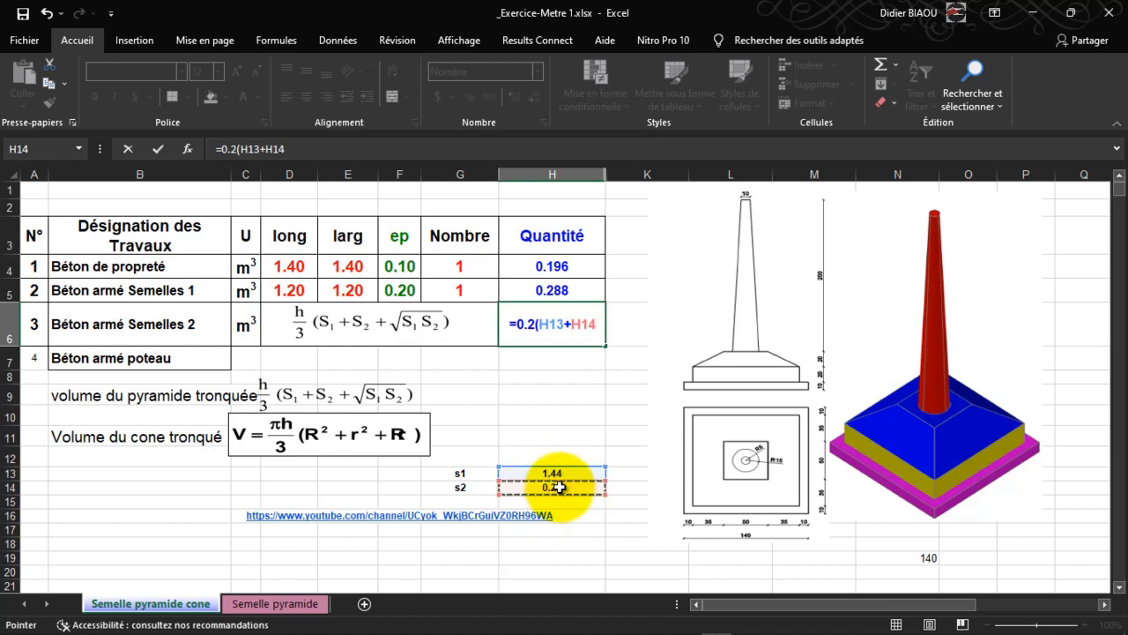
text(+)
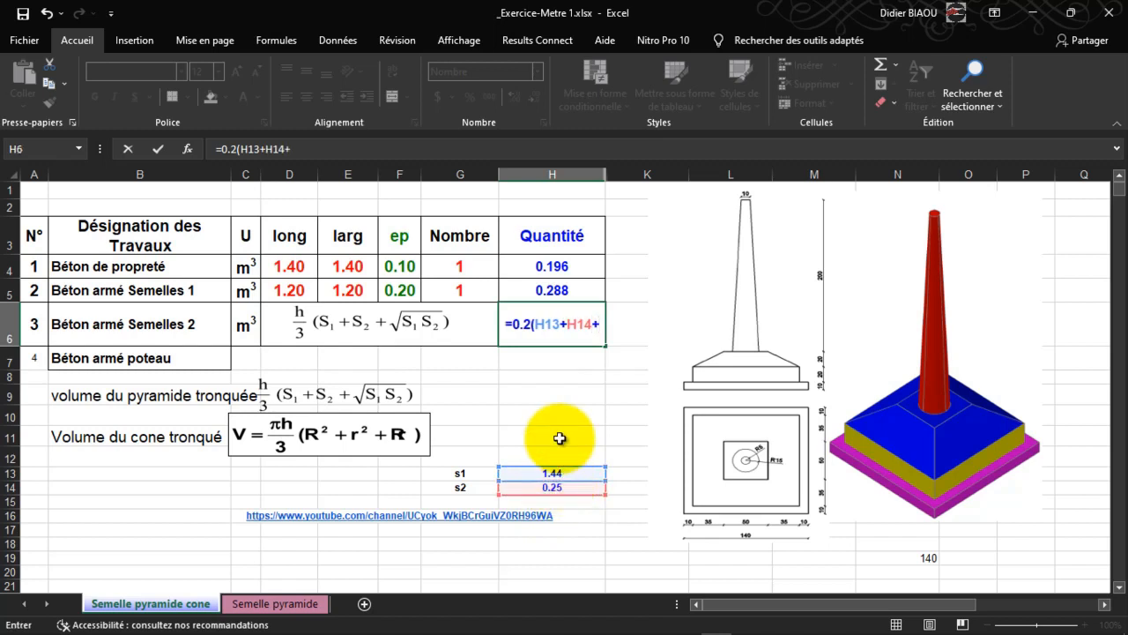
Step: Add the RACINE square-root function after H14+ in the H6 formula
text(rcine)
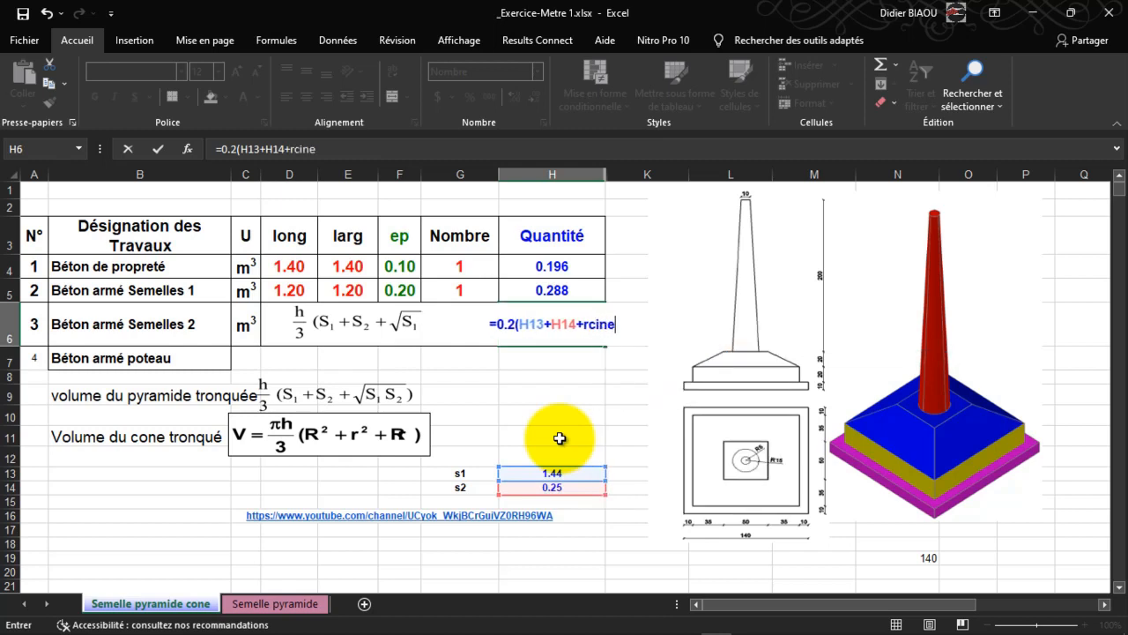
key(BackSpace)
key(BackSpace)
key(BackSpace)
key(BackSpace)
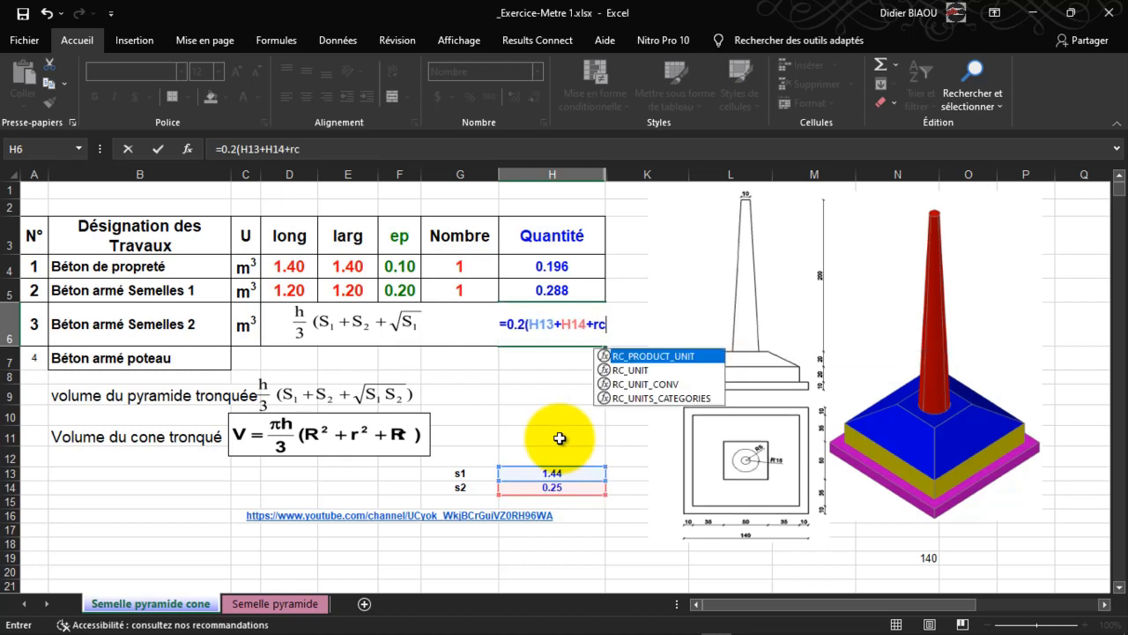
key(BackSpace)
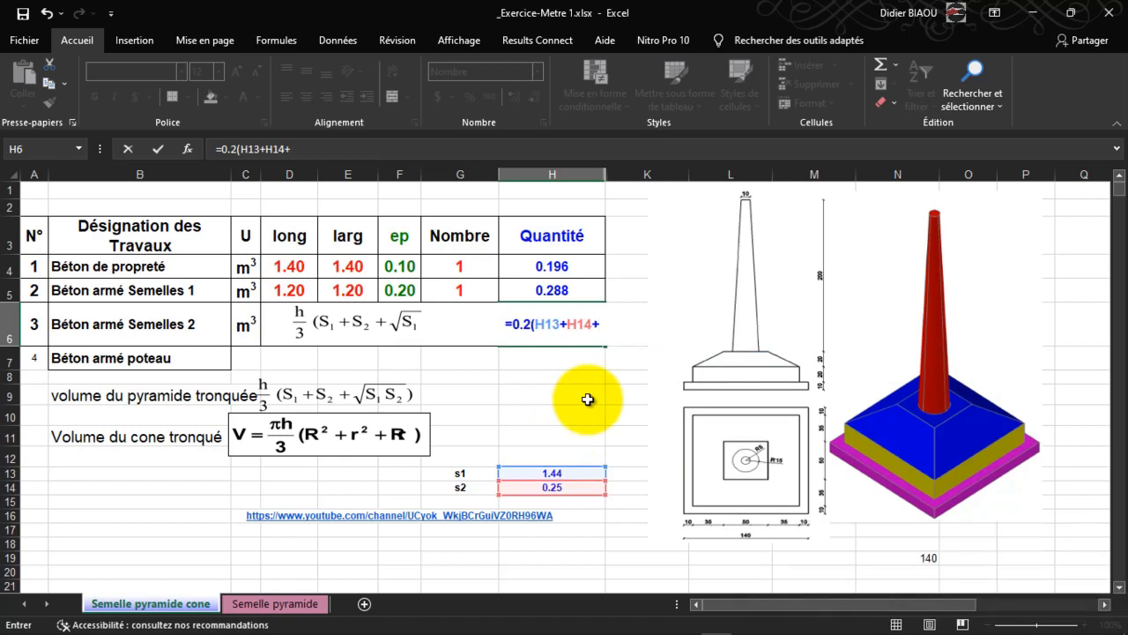
text(r)
click(641, 357)
double_click(633, 356)
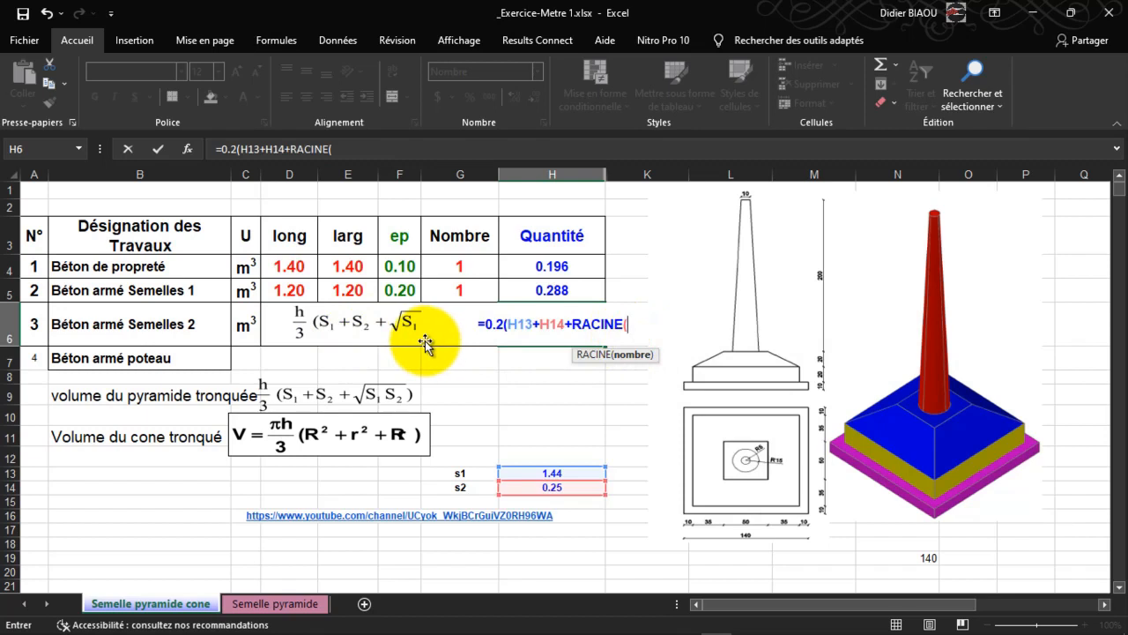
Step: Complete the H6 formula with 1.44*0.25 inside RACINE and division by 3, accepting the correction to =0.2*(H13+H14+RACINE(1.44*0.25))/3
click(562, 469)
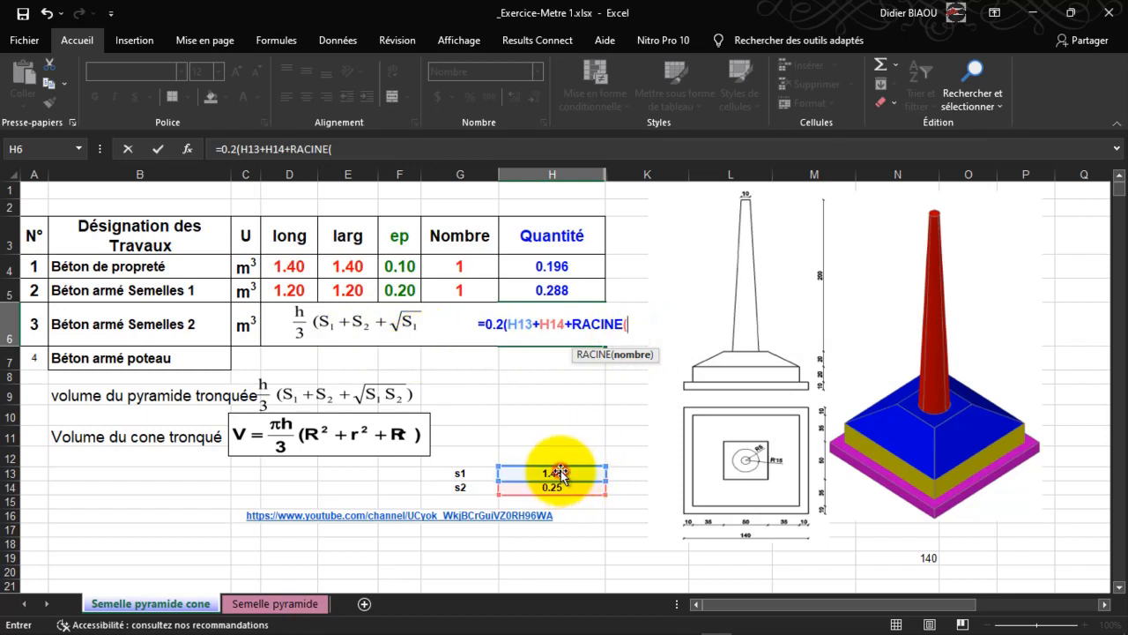
click(561, 469)
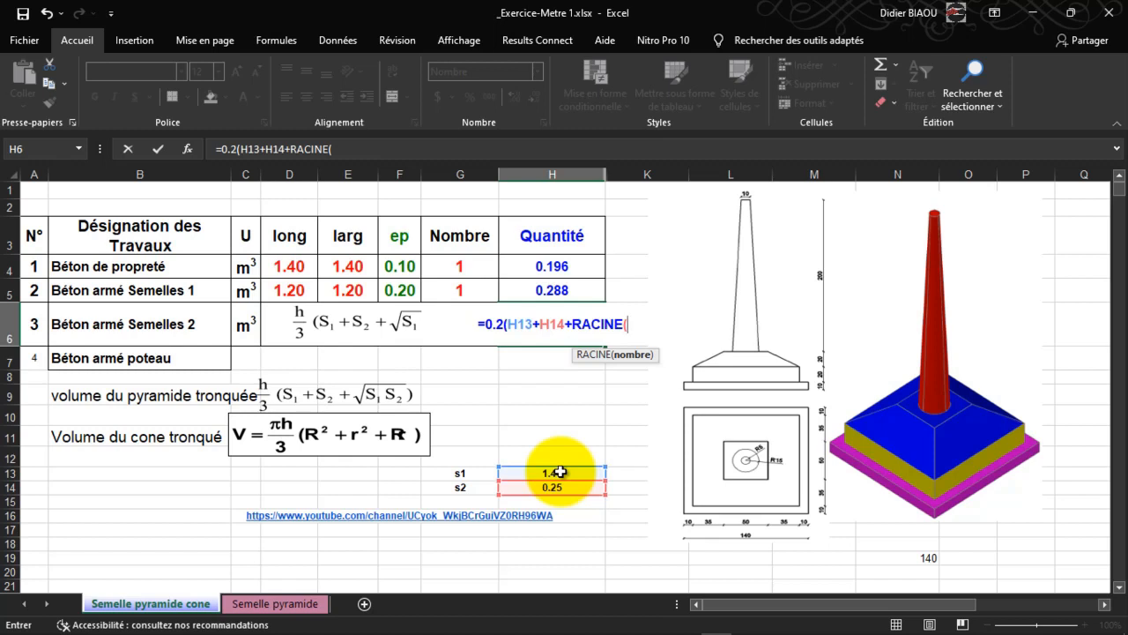
text(1)
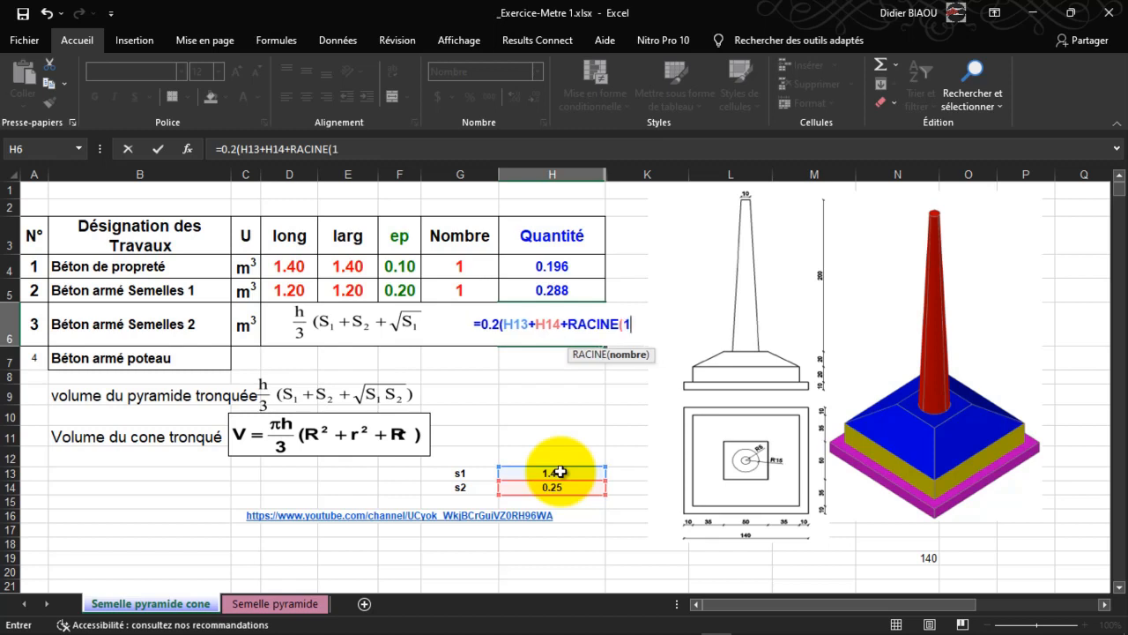
text(.44*0.25)
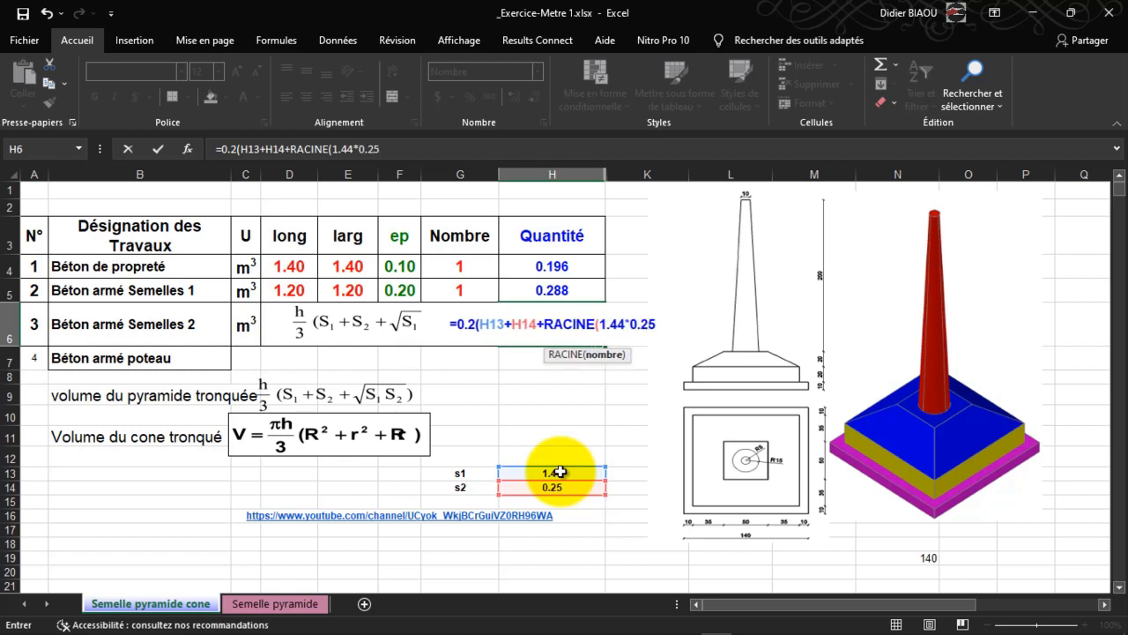
text())
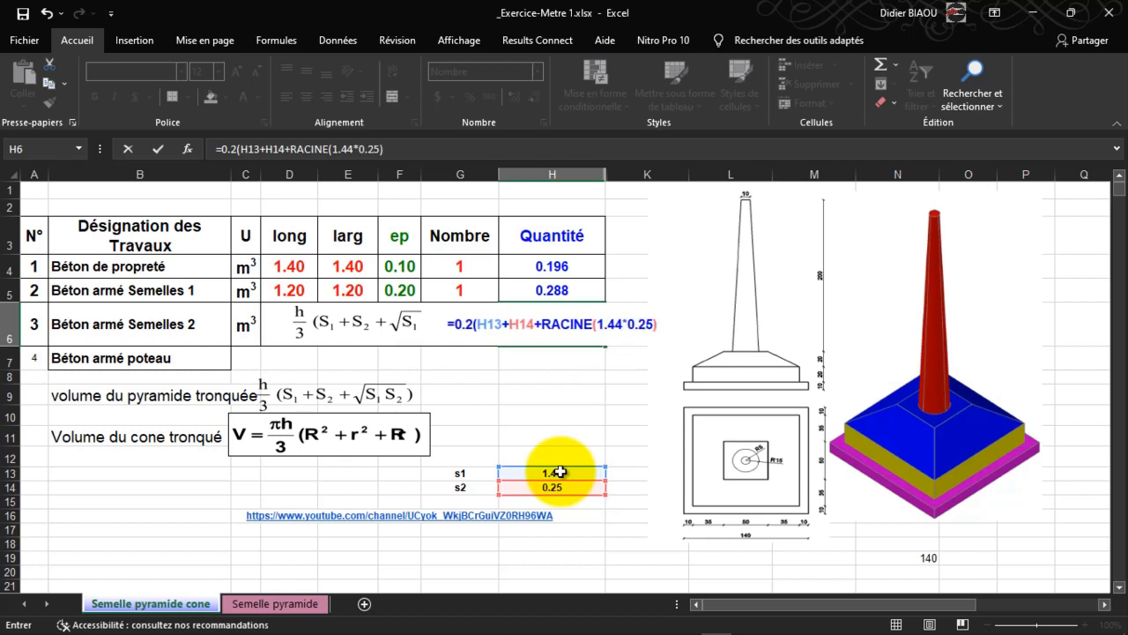
text()/)
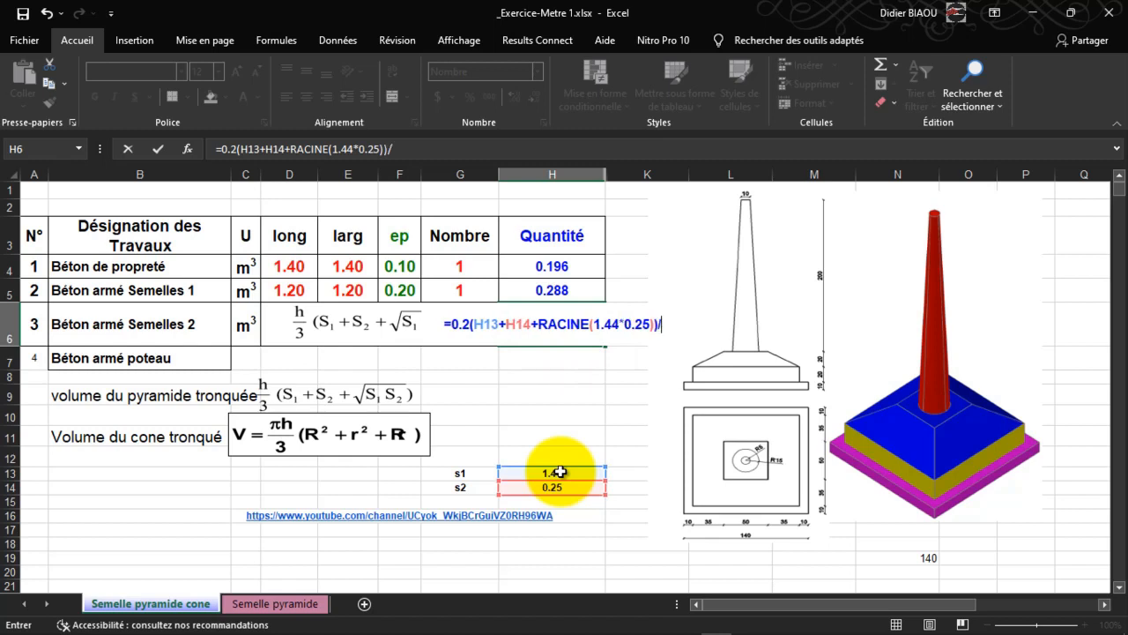
text(3)
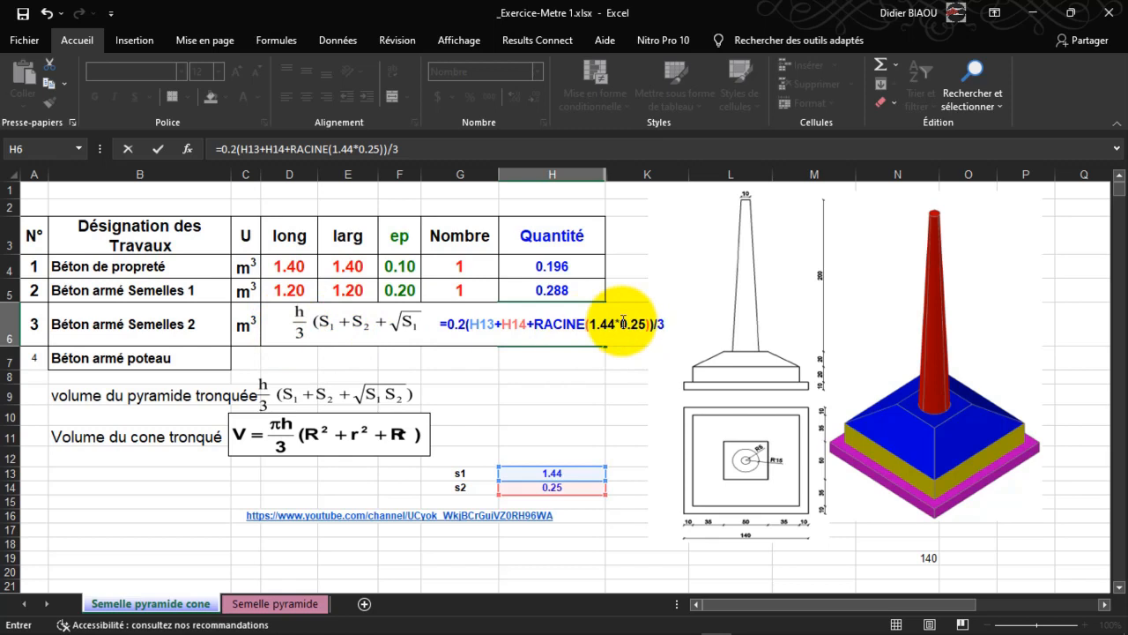
key(Return)
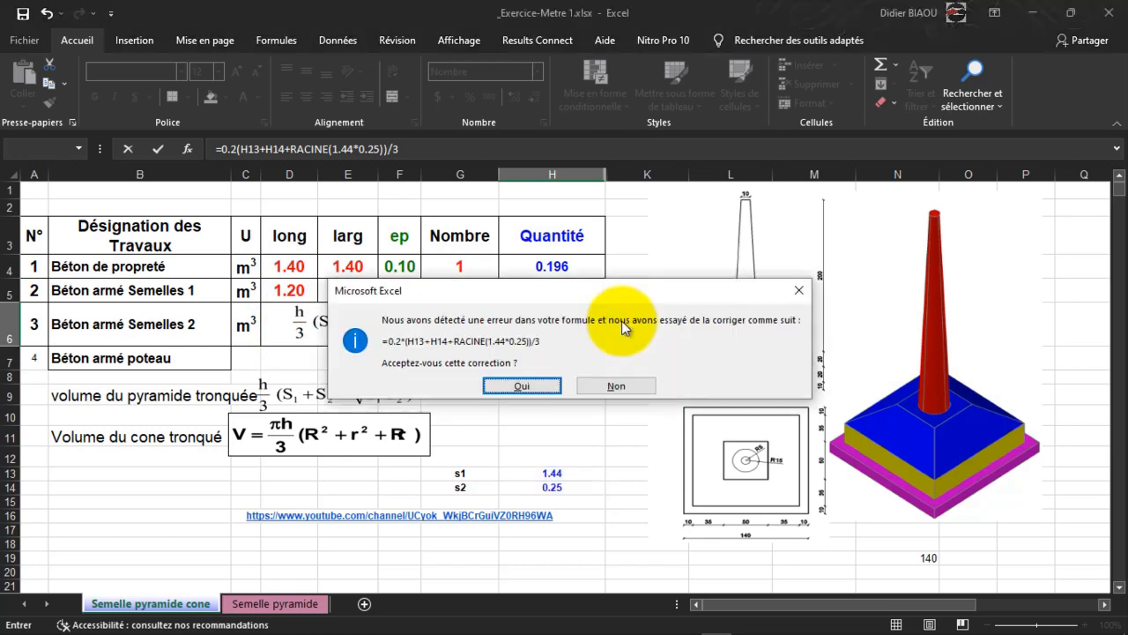
click(519, 383)
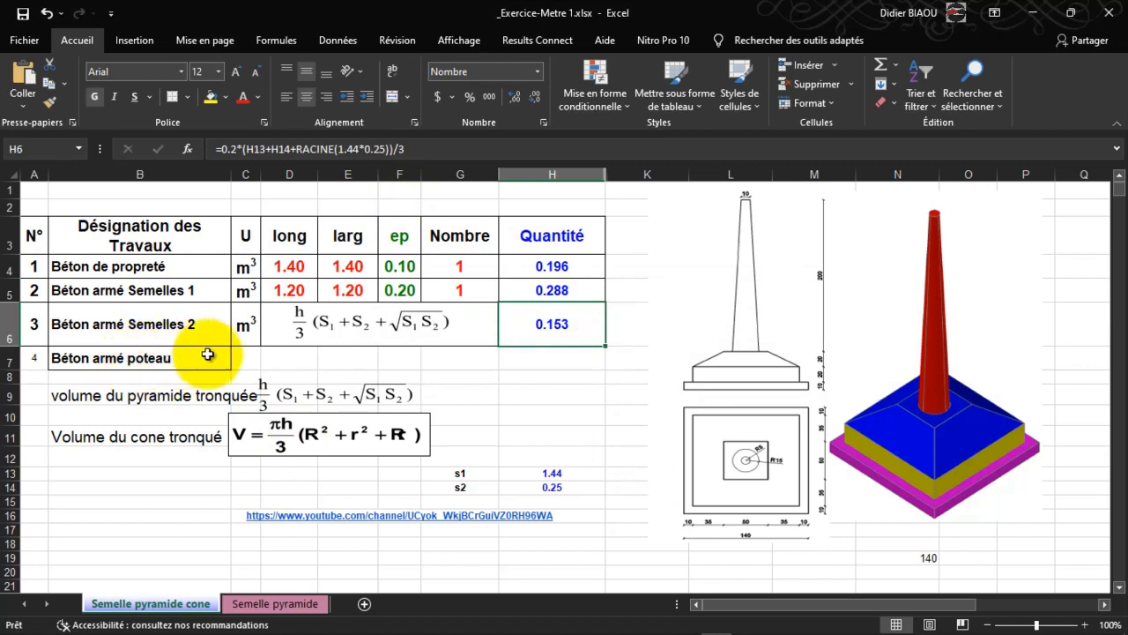
Step: Merge cells C7 to G7 in the Béton armé poteau row
click(272, 356)
drag(245, 356, 449, 359)
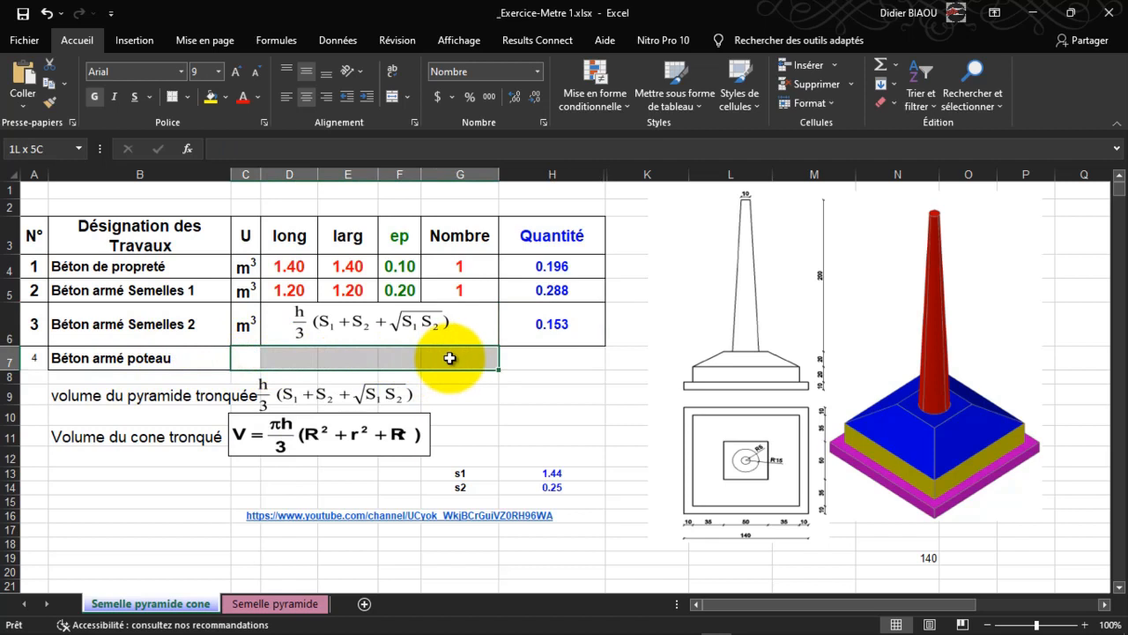
click(391, 96)
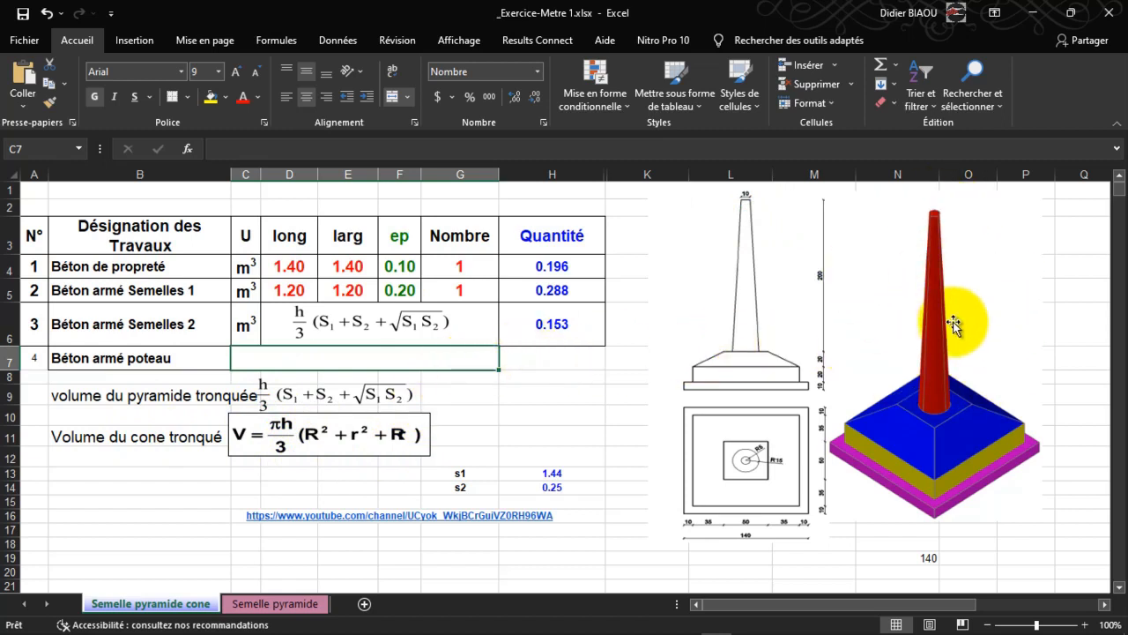
Step: Start the Béton armé poteau volume formula in H7 with =3.14*2(0.15*0.15+0.05*0.05
click(516, 361)
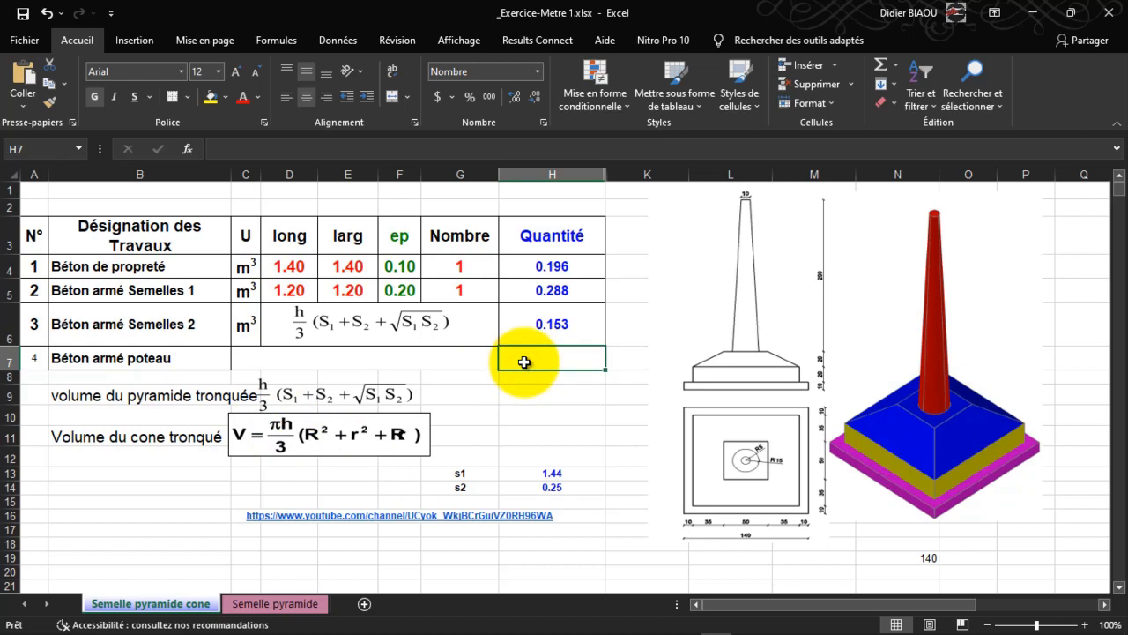
text(=3.14)
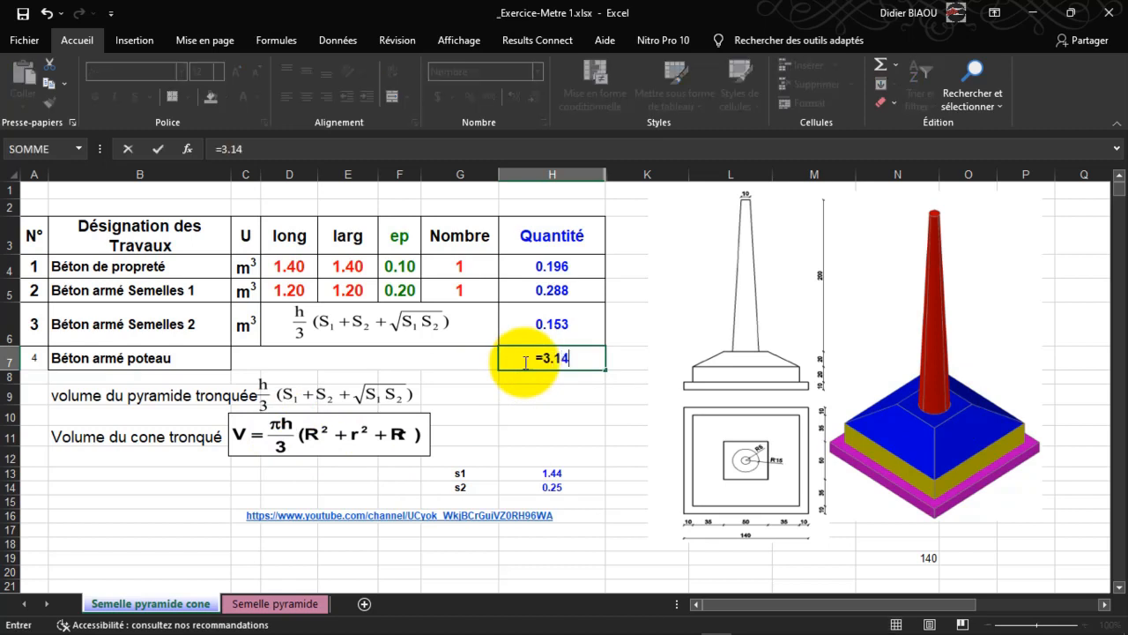
text(*)
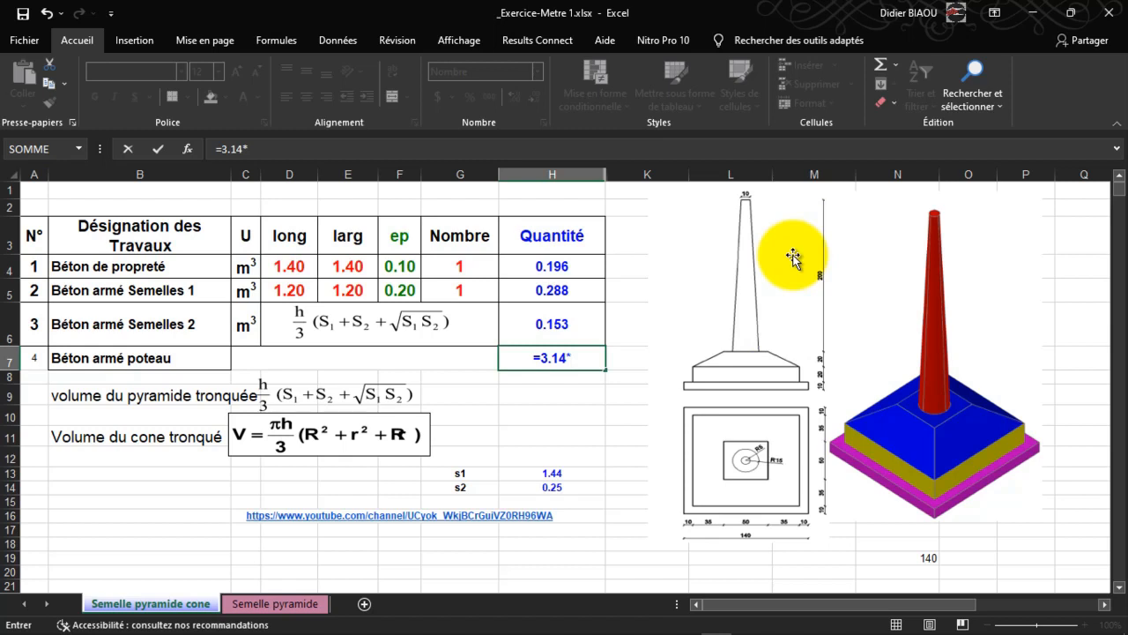
text(2()
text(0.)
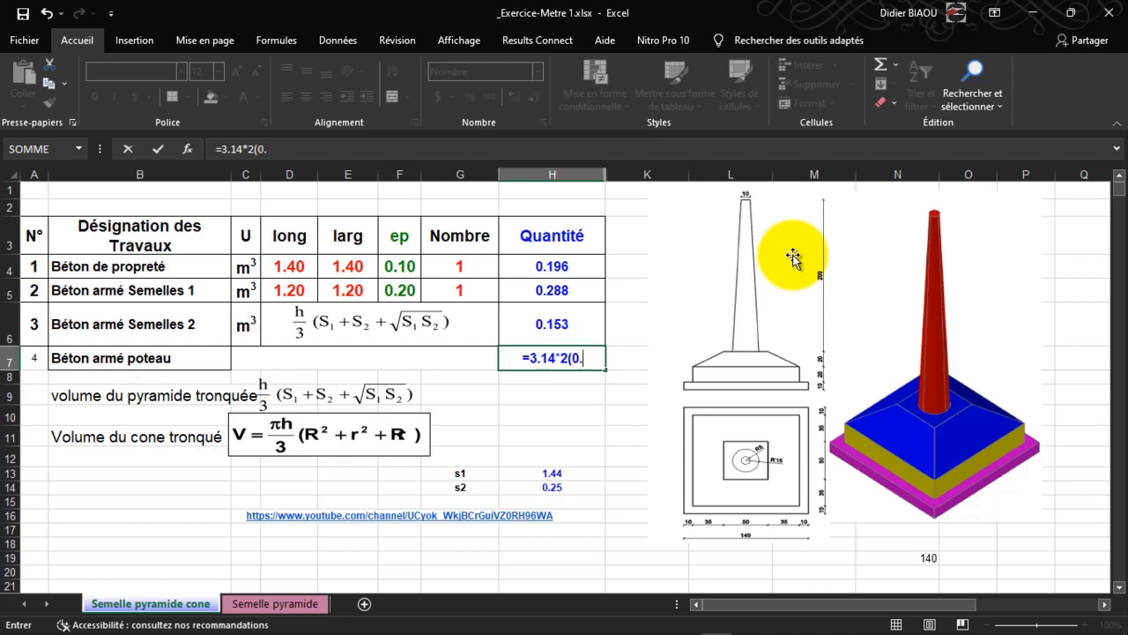
text(15)
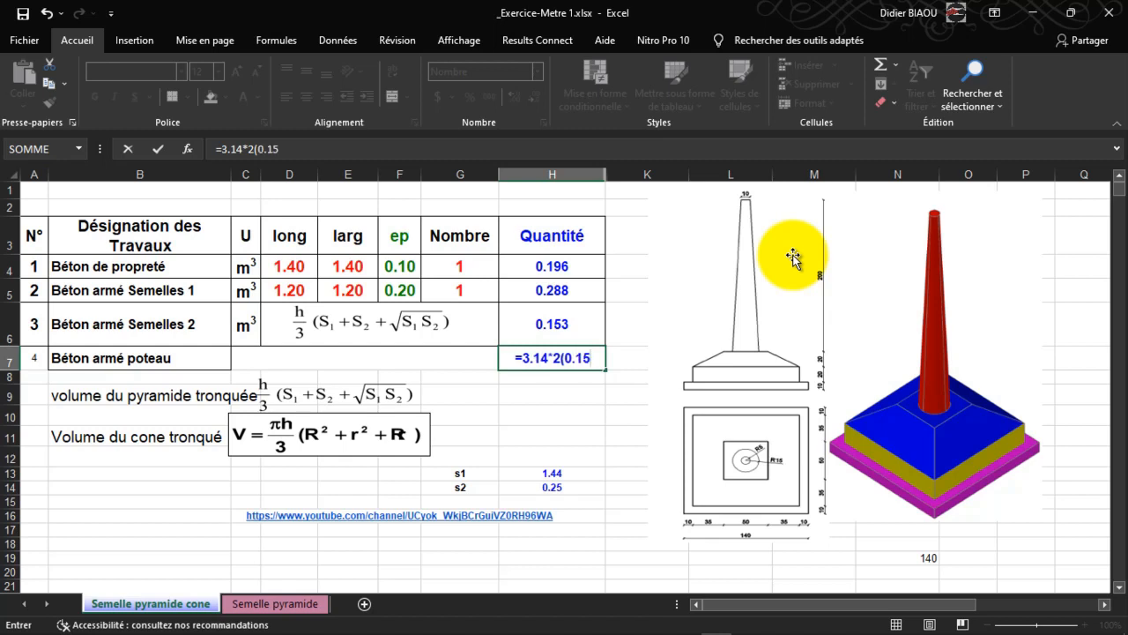
text(*0.15)
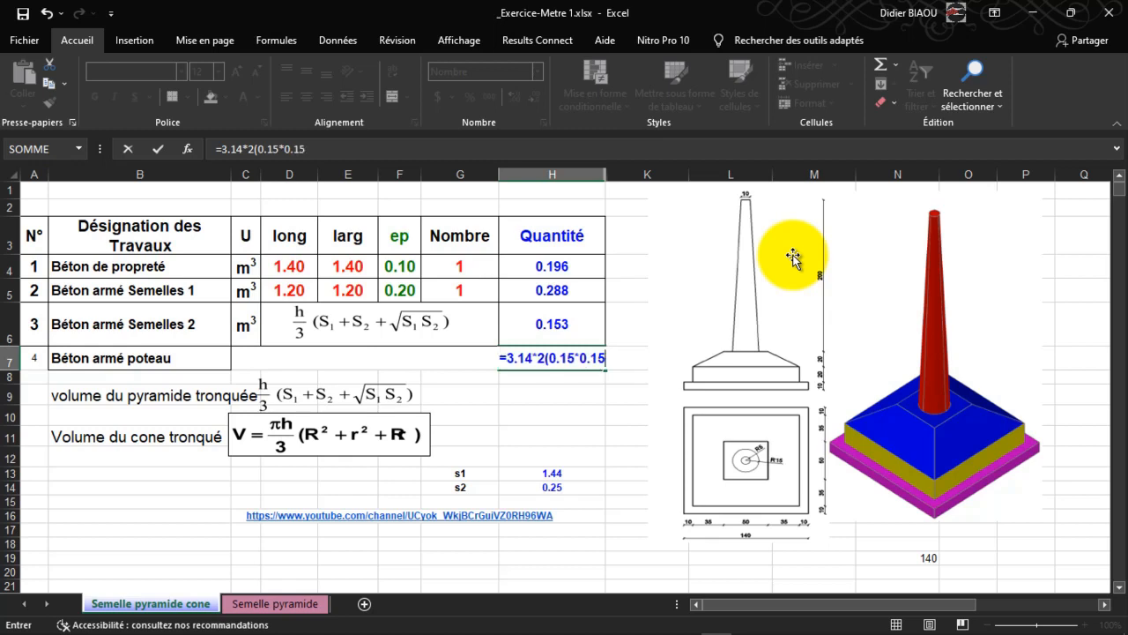
text(+)
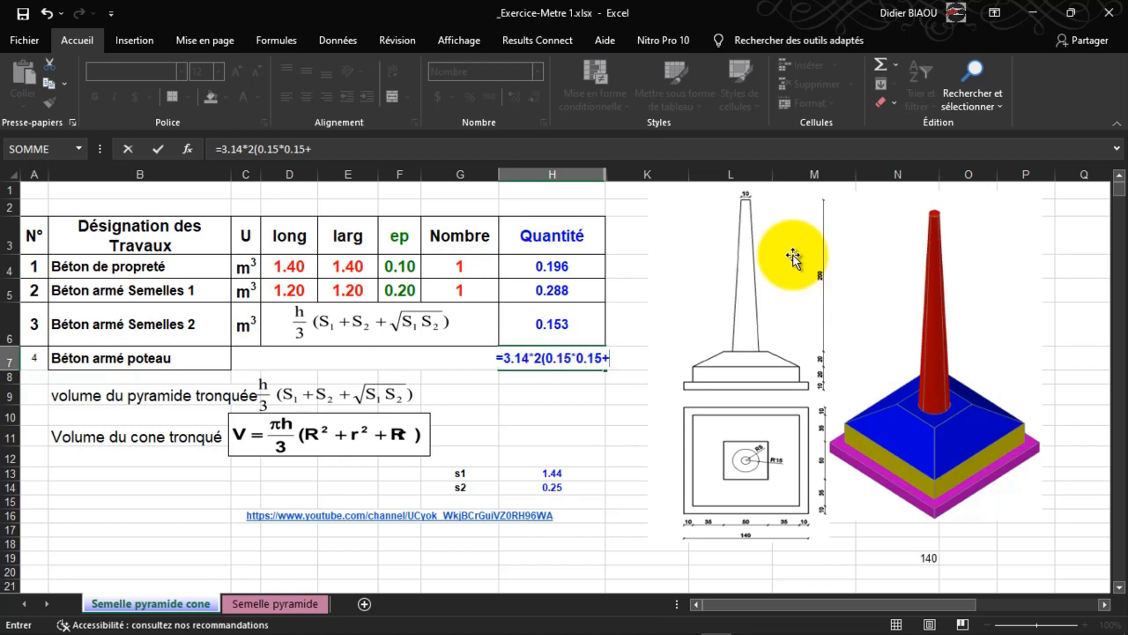
text(0.0)
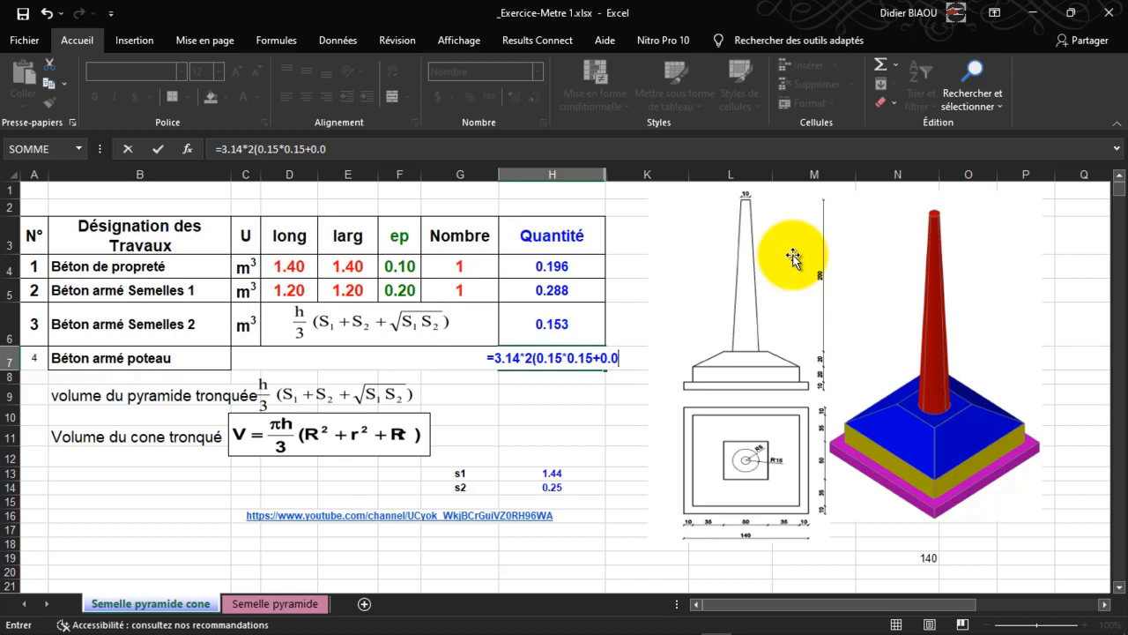
key(BackSpace)
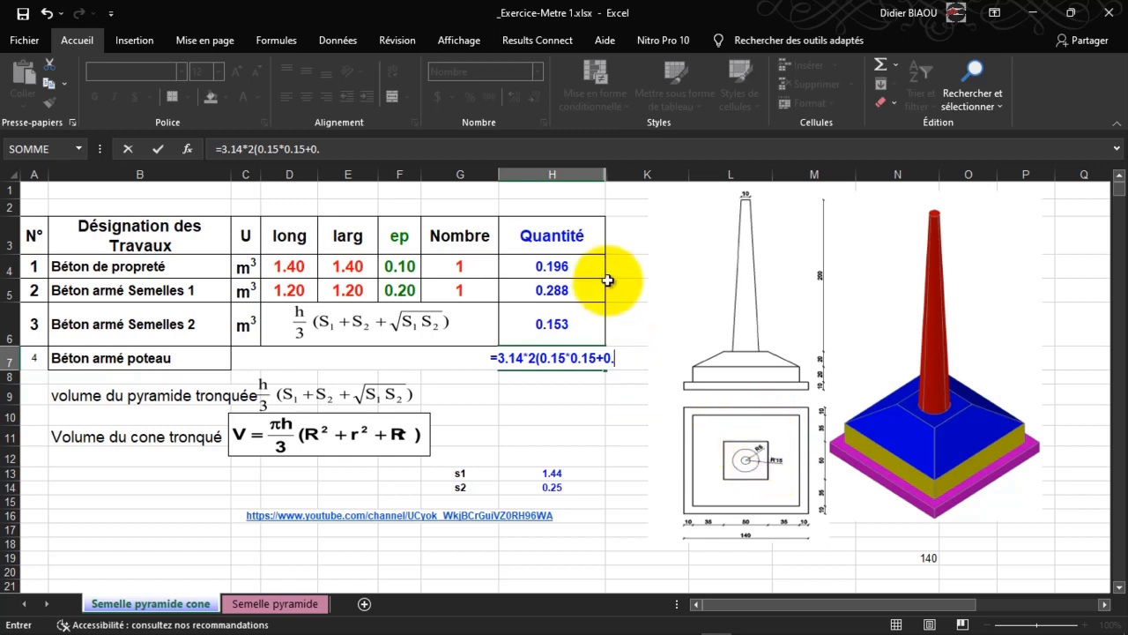
text(0)
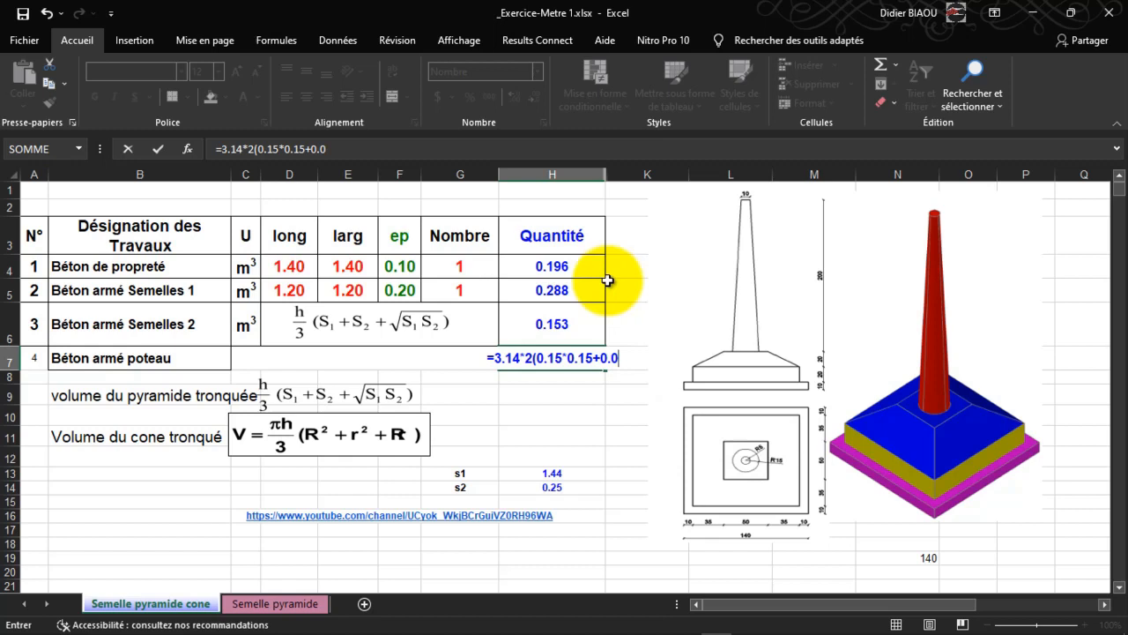
text(5*0.05)
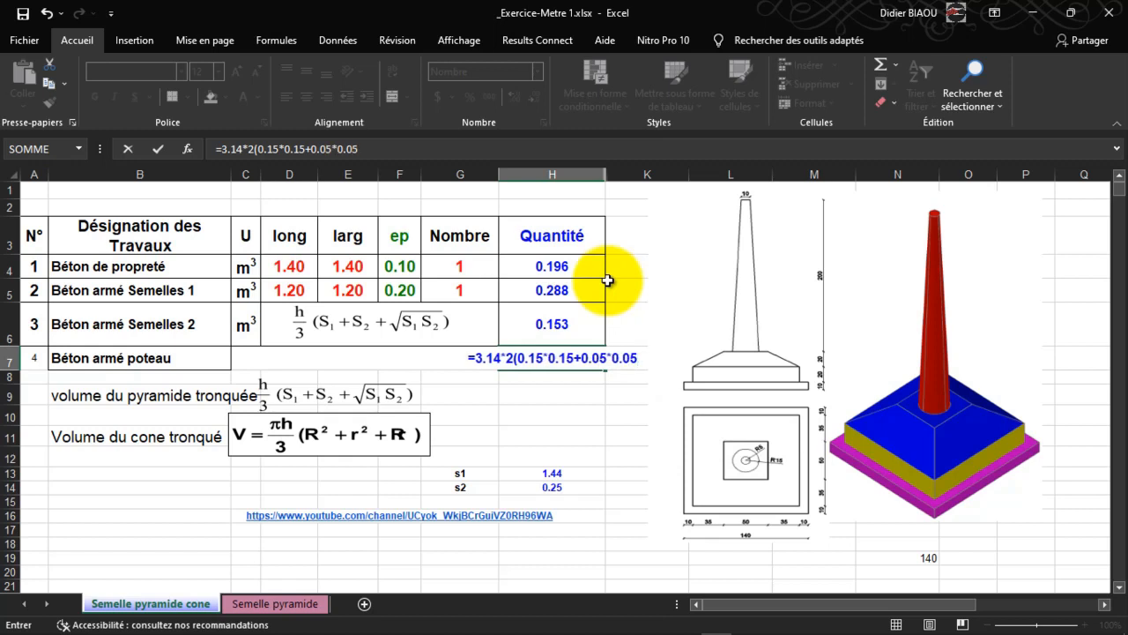
Step: Complete the H7 formula with +0.15*0.05)/3, accepting the correction to =3.14*2*(0.15*0.15+0.05*0.05+0.15*0.05)/3
text(+)
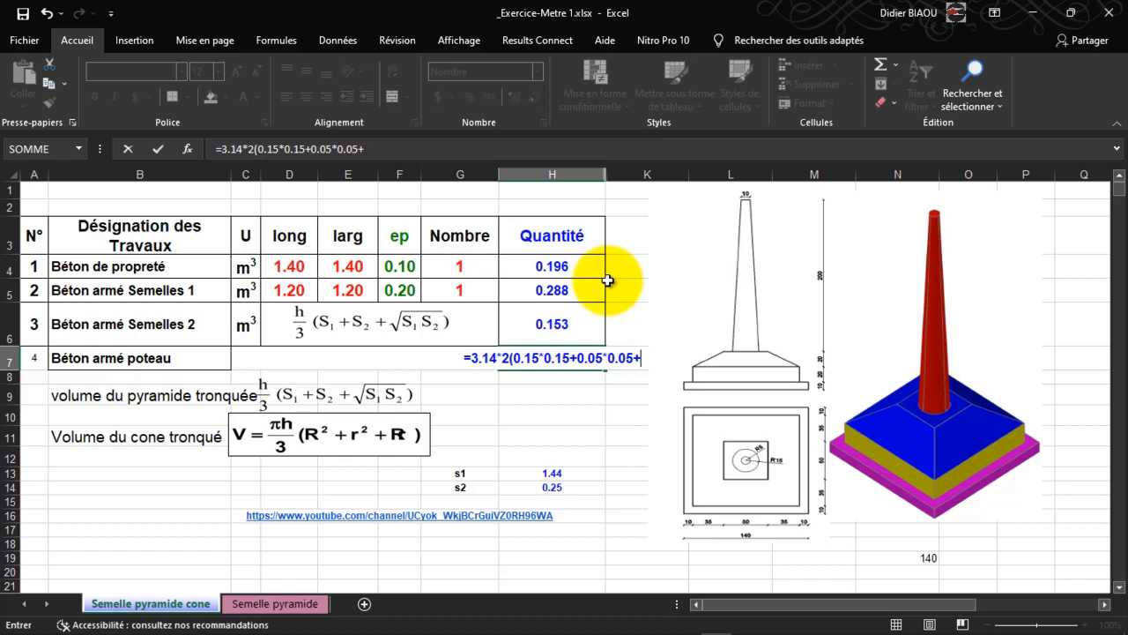
text(0.0)
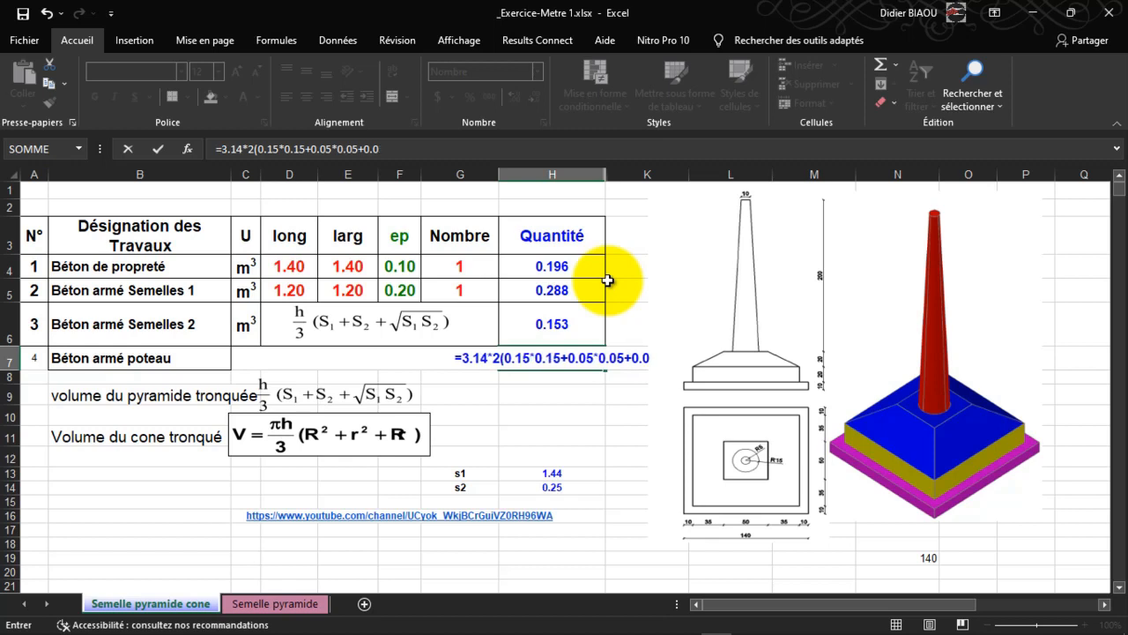
text(1)
key(BackSpace)
key(BackSpace)
text(1)
text(*0.05)
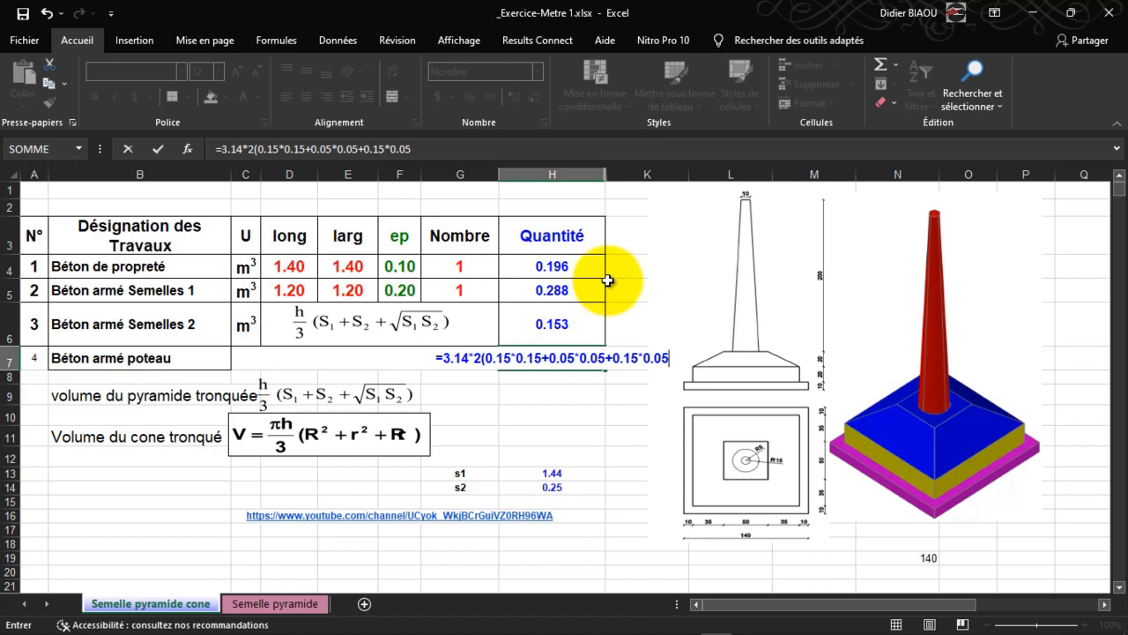
text()/3)
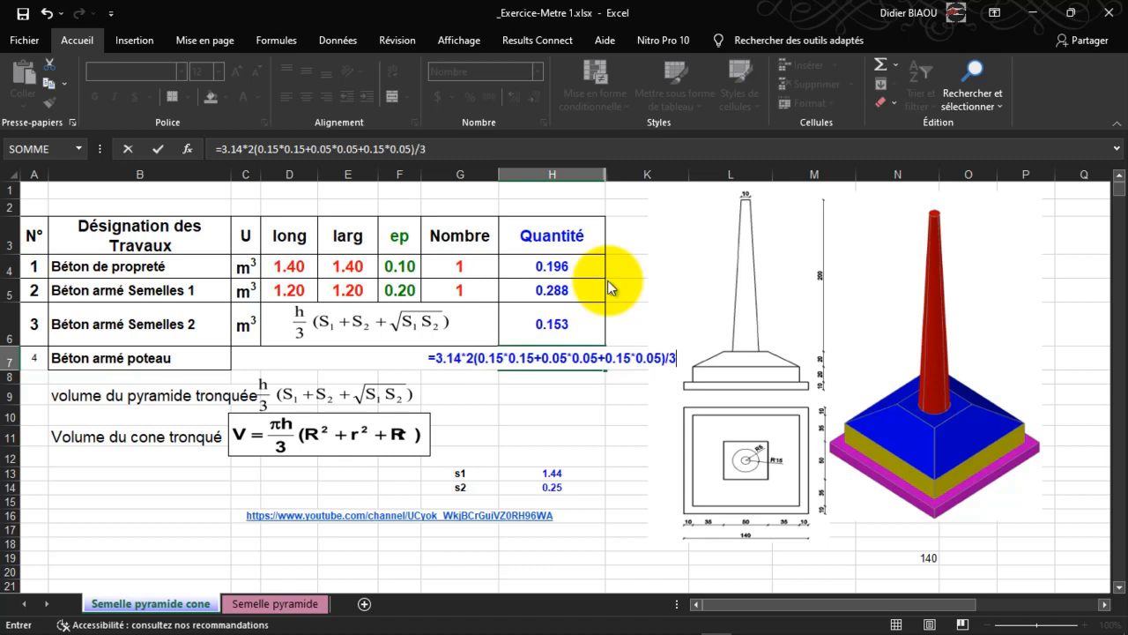
key(Return)
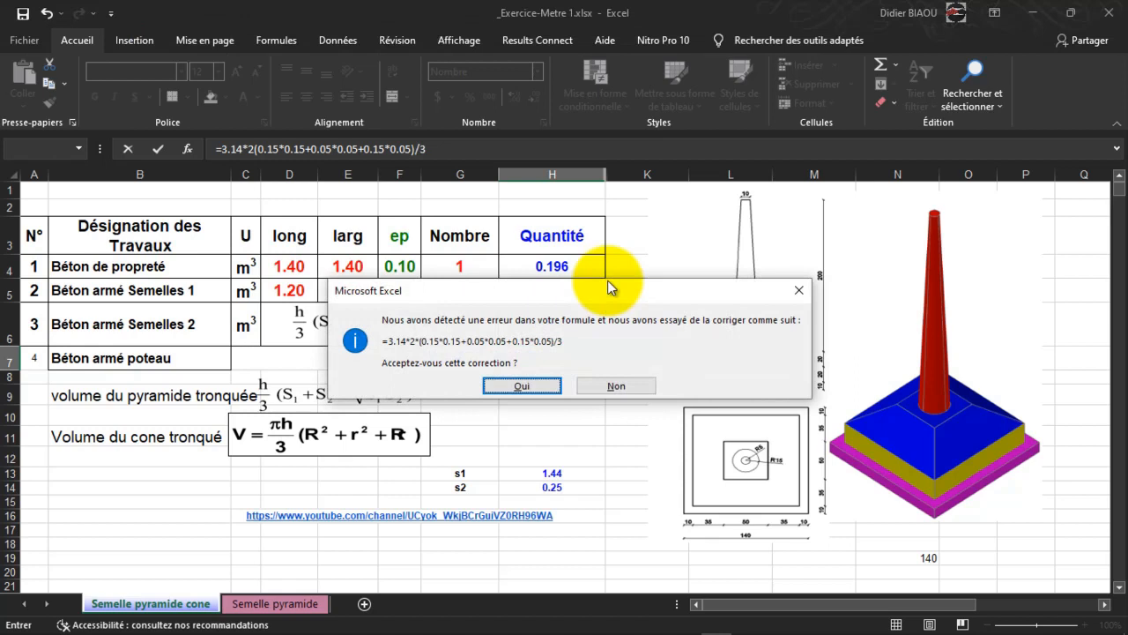
click(521, 386)
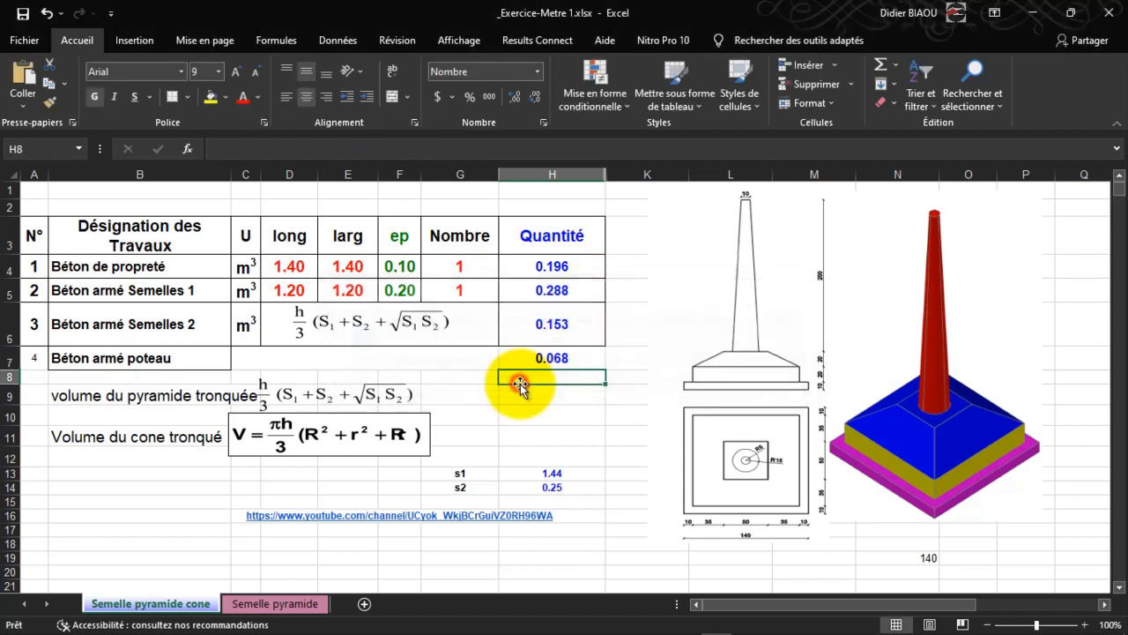
click(573, 363)
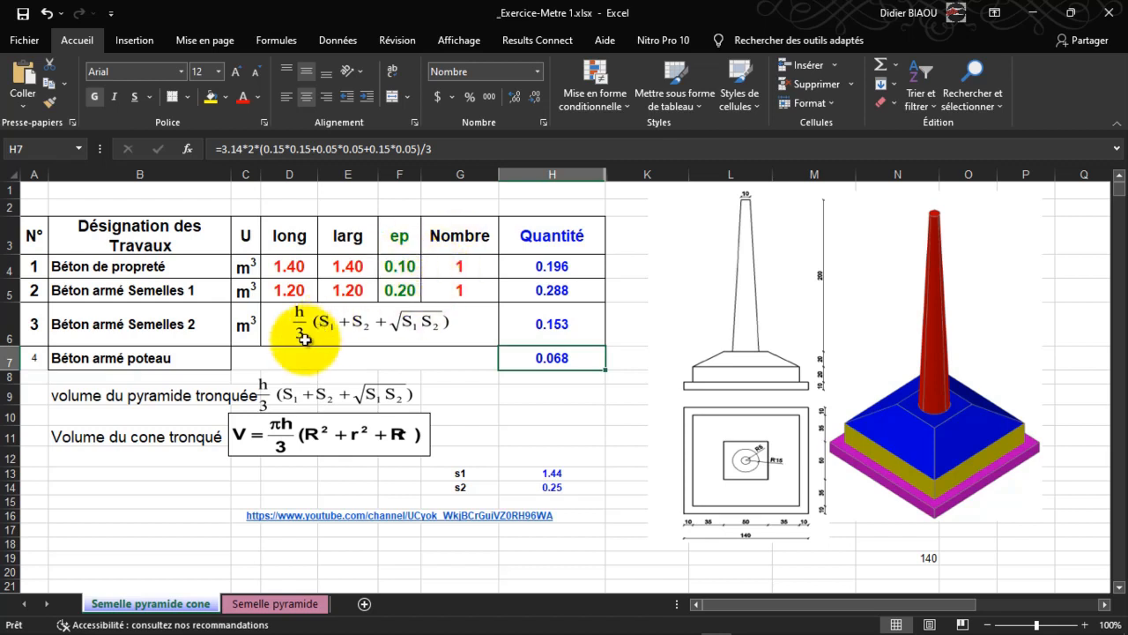
click(246, 605)
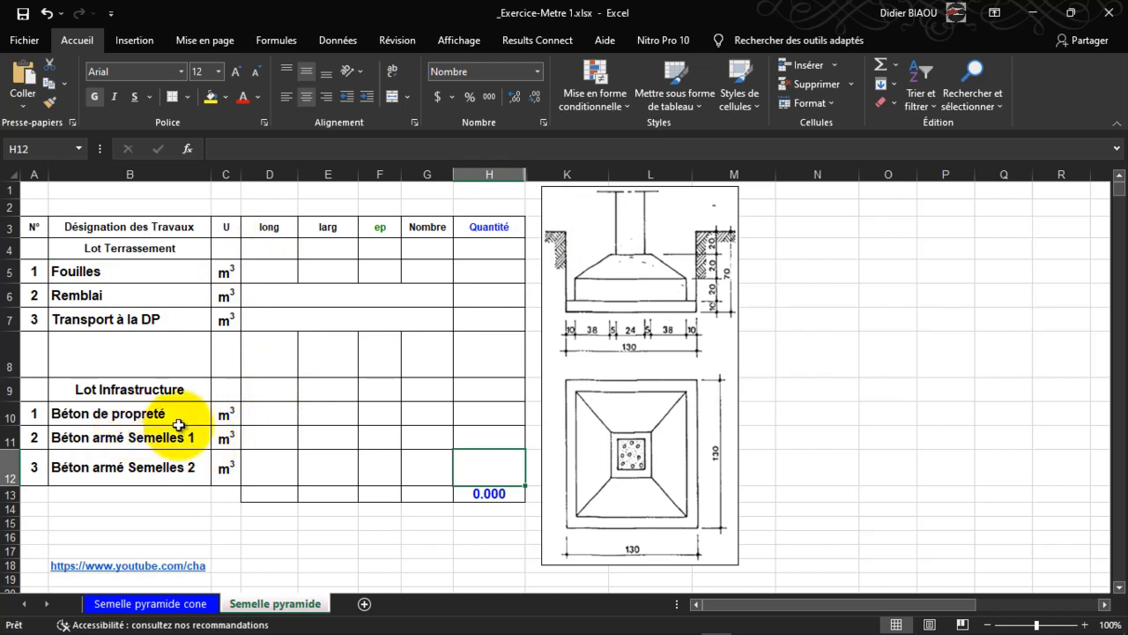
click(269, 416)
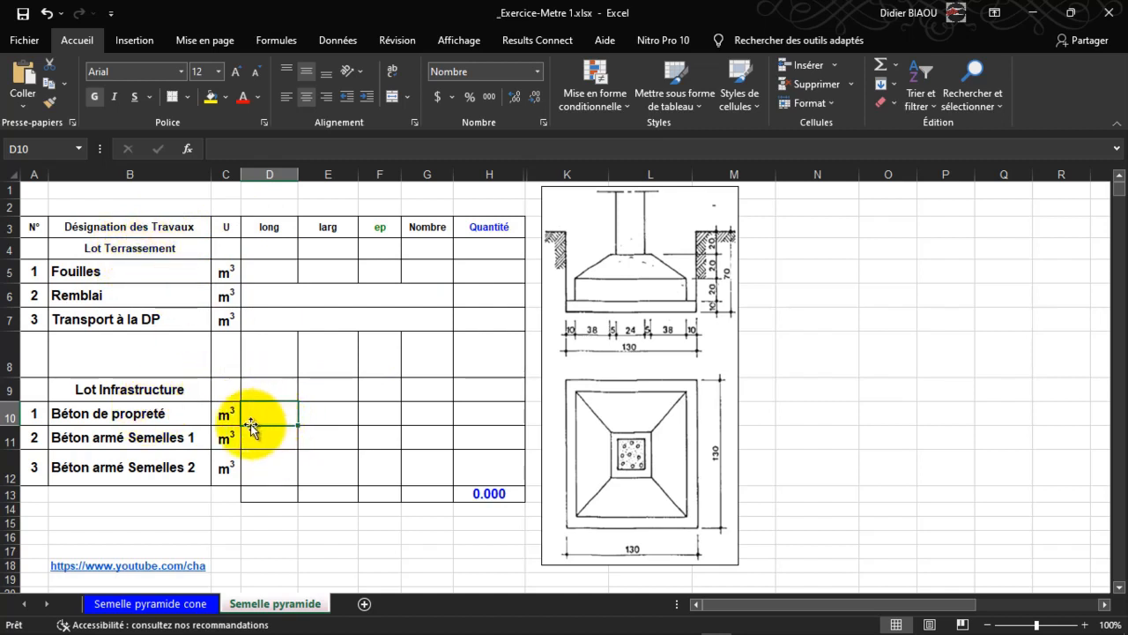
click(134, 602)
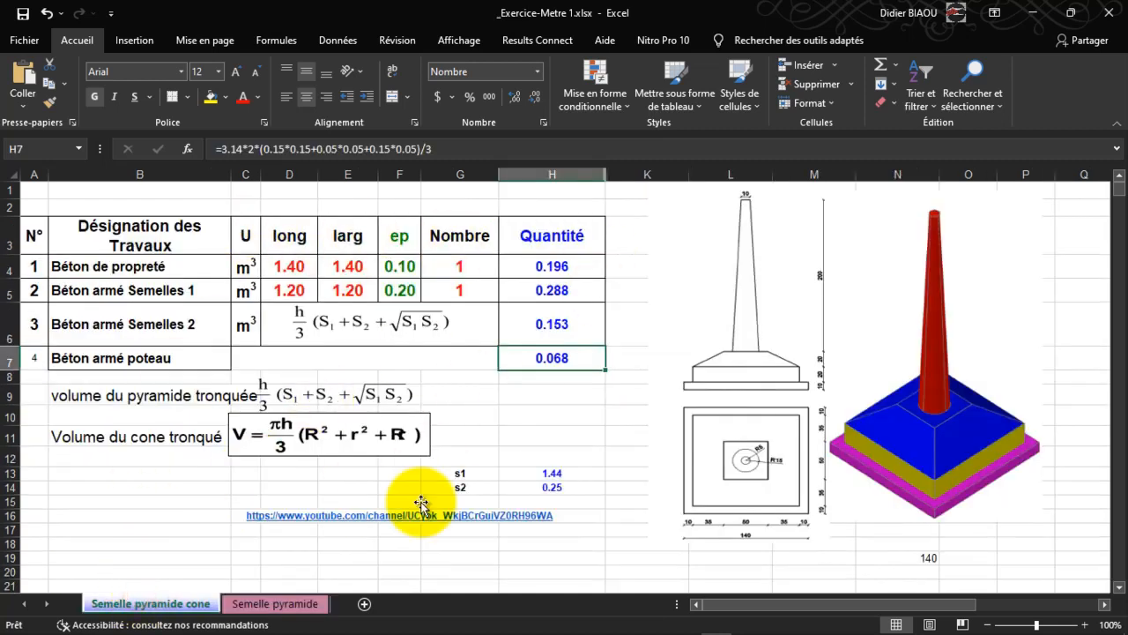
click(275, 603)
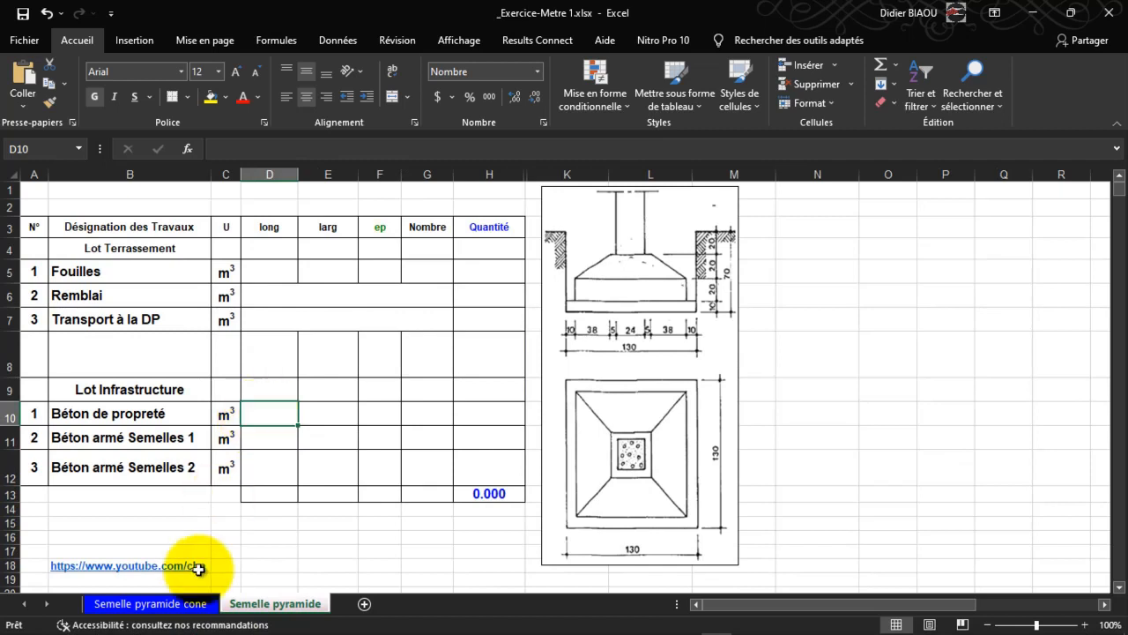
click(163, 604)
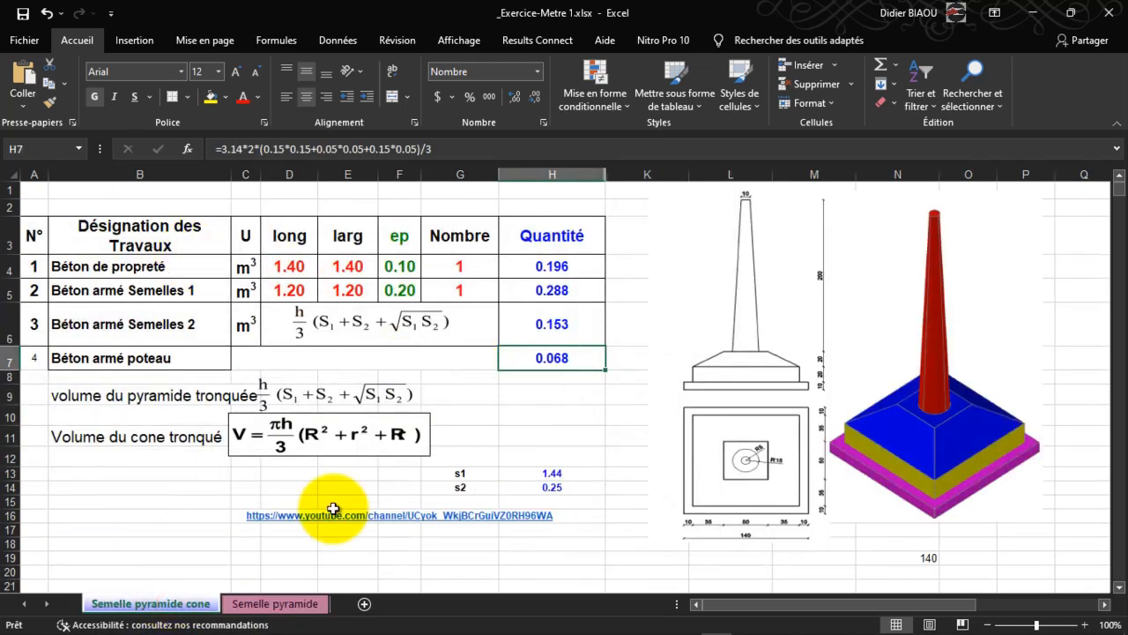
Step: On the Semelle pyramide sheet, fill the Béton de propreté row with long 1.3, larg 1.3, ep 0.1 and Nombre 1
click(287, 603)
click(261, 411)
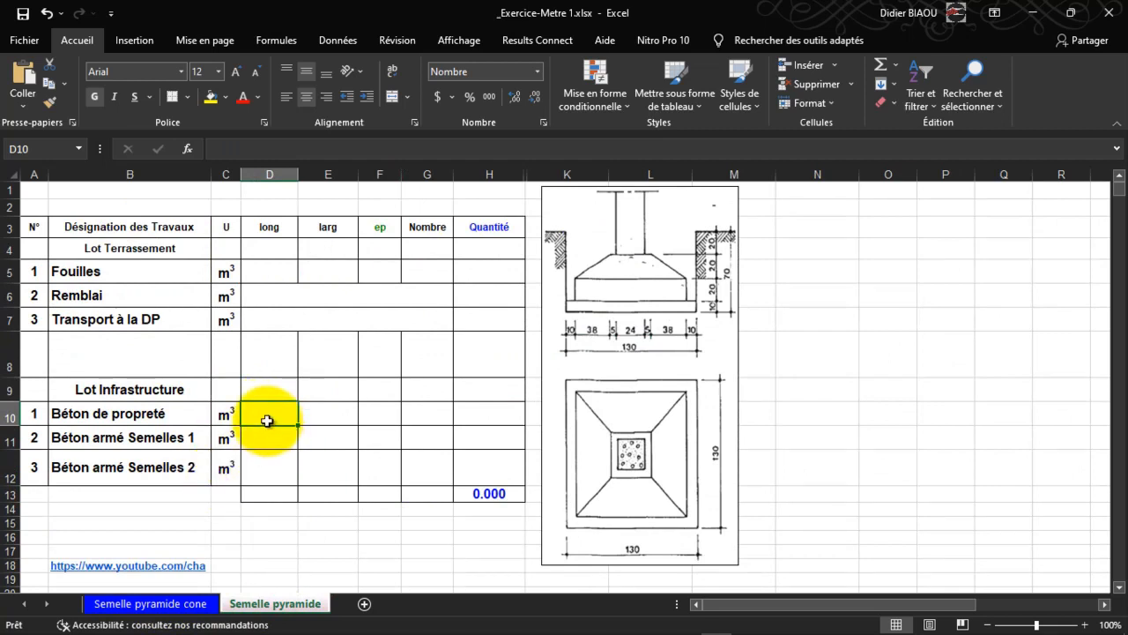
text(1.3)
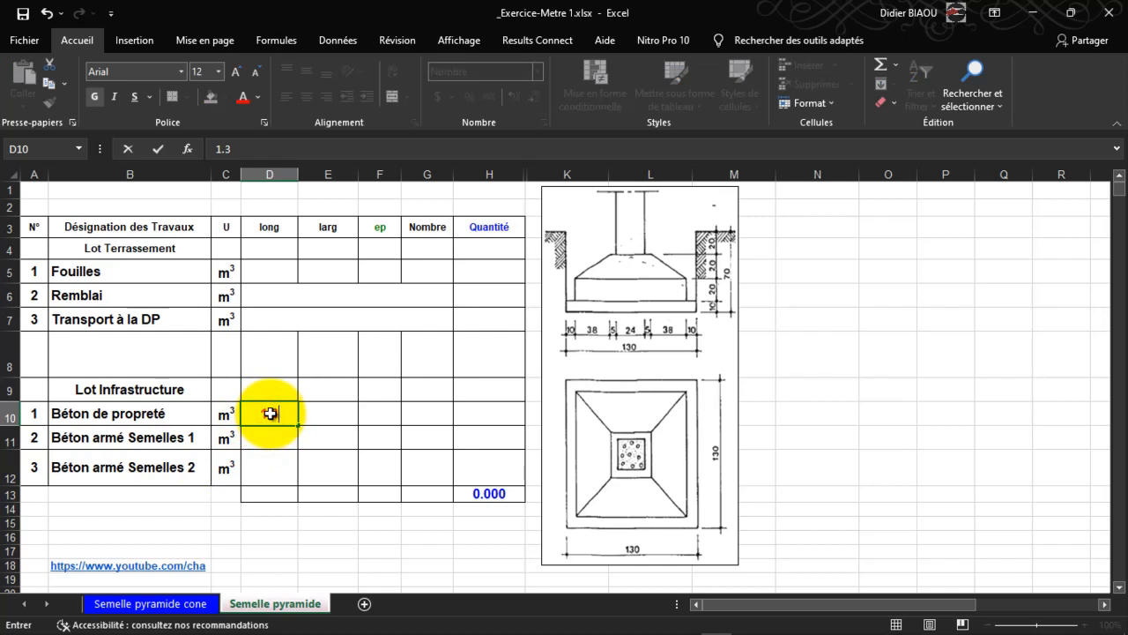
key(Tab)
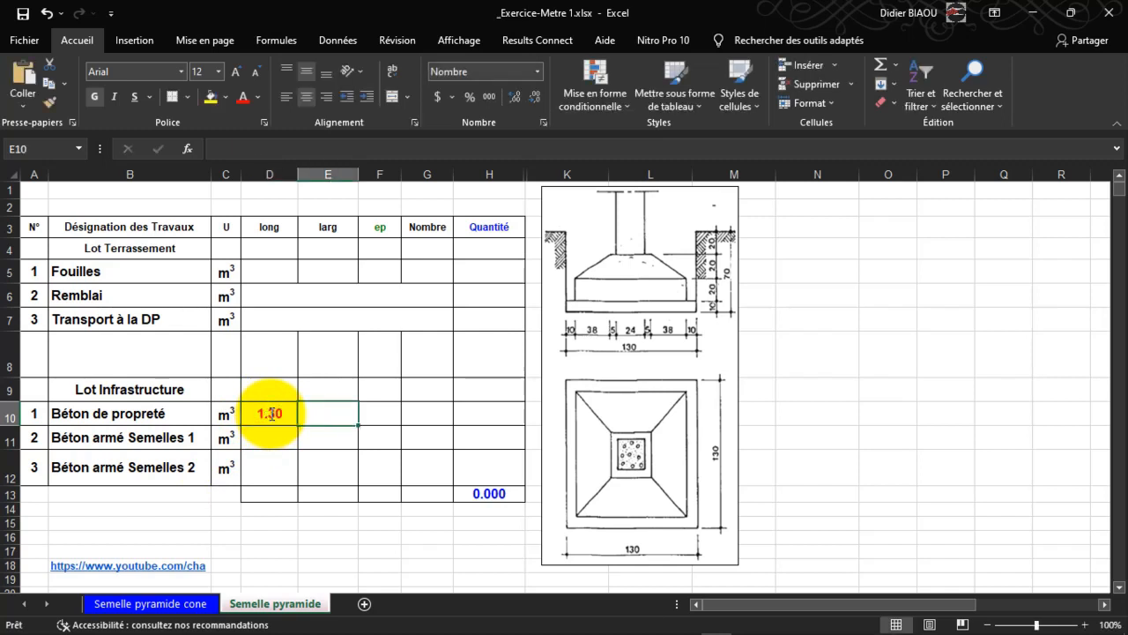
text(1.3)
key(Tab)
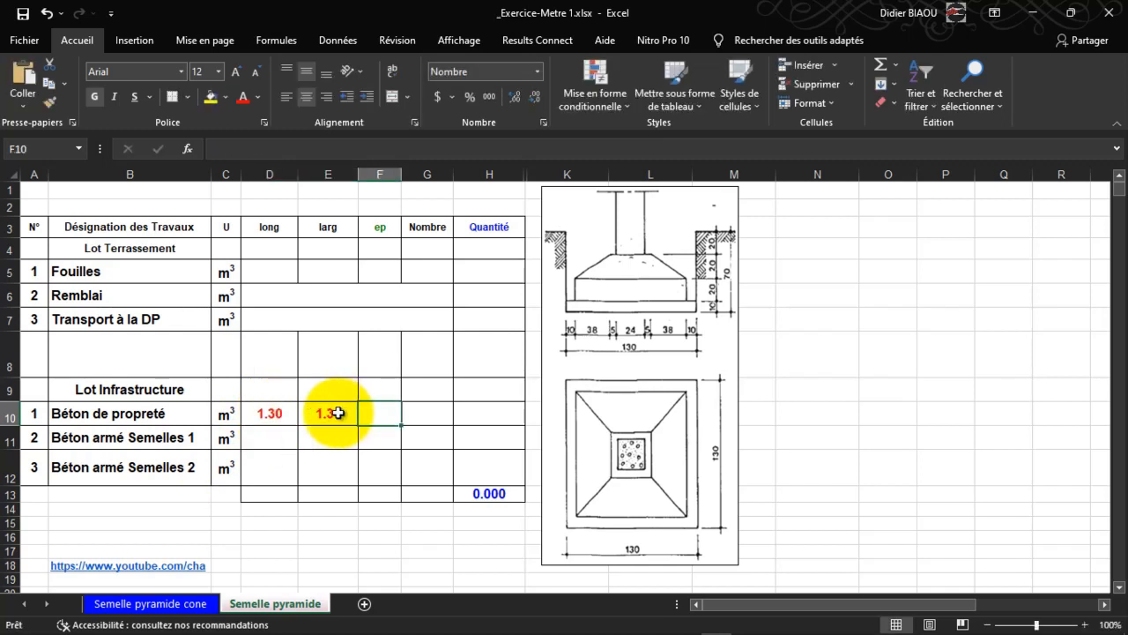
text(0.1)
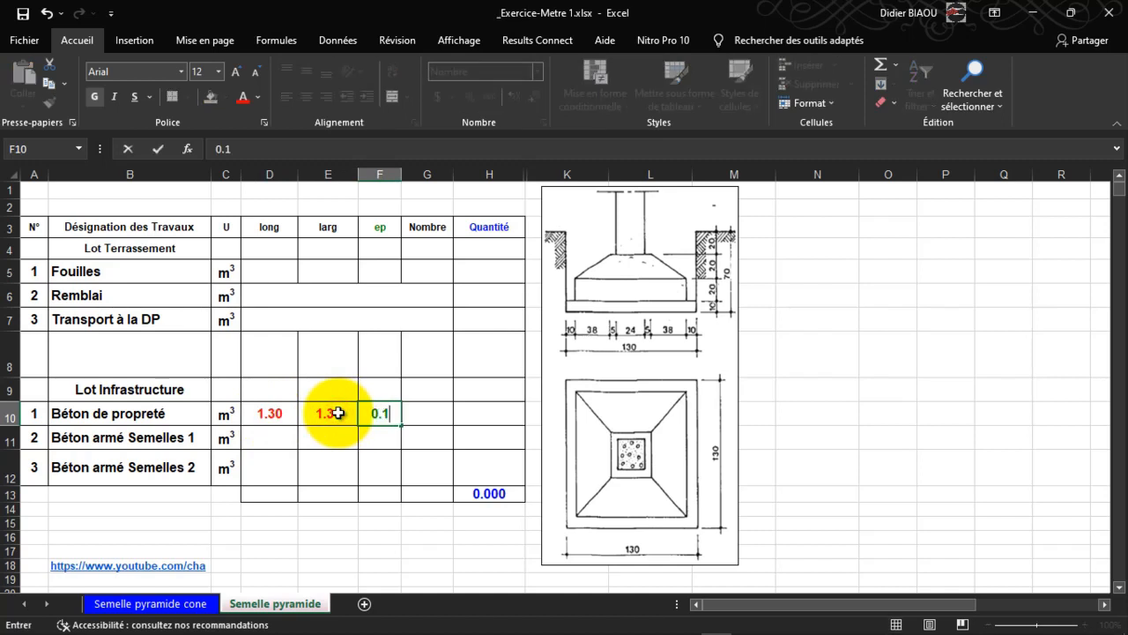
key(Tab)
text(1)
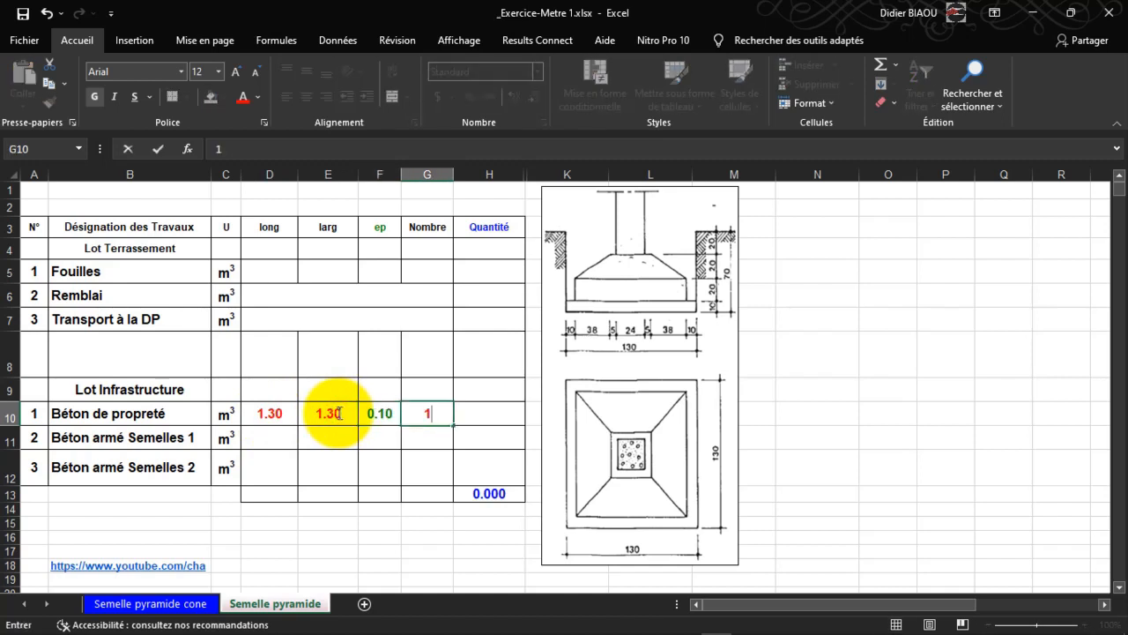
Step: Calculate the Béton de propreté quantity in H10 with the formula =G10*F10*E10*D10
key(Tab)
text(=)
key(Left)
text(*)
key(Left)
key(Left)
text(*)
key(Left)
key(Left)
key(Left)
text(*)
key(Left)
key(Left)
key(Left)
key(Left)
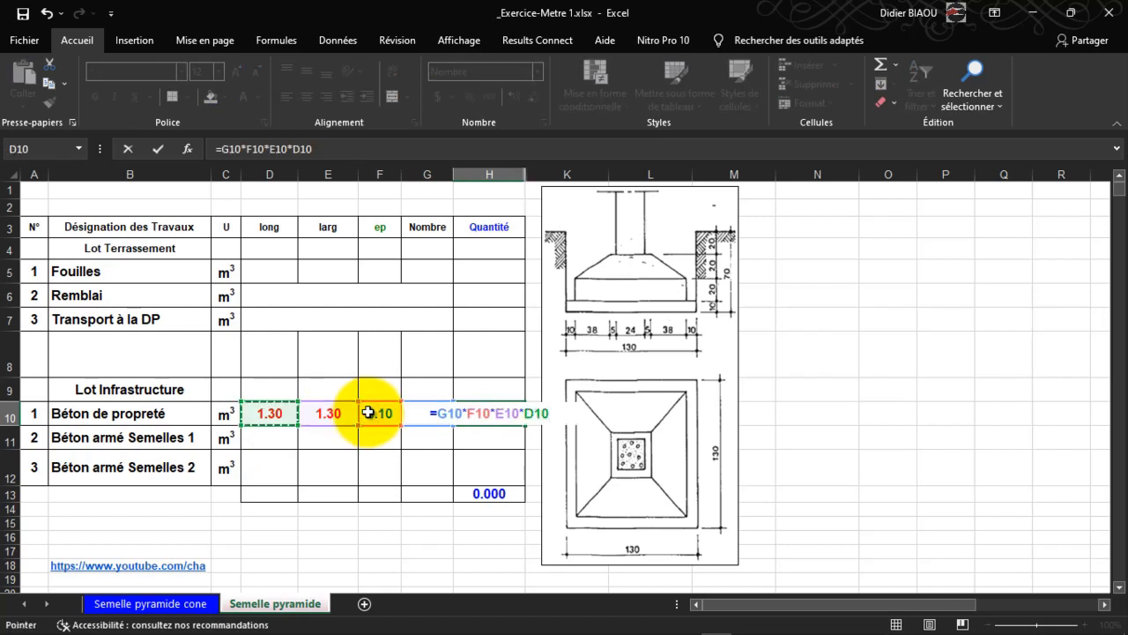
key(Return)
Step: Fill the Béton armé Semelles 1 row with long 1.10, larg 1.10, ep 0.20 and Nombre 1
key(Left)
key(Left)
key(Left)
key(Left)
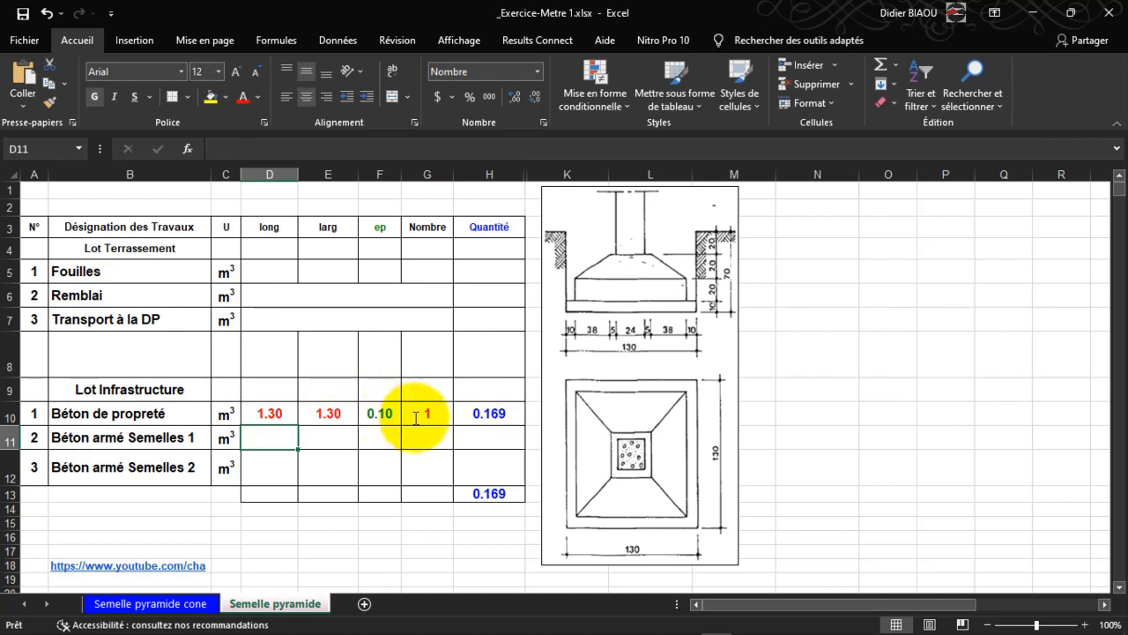
text(=)
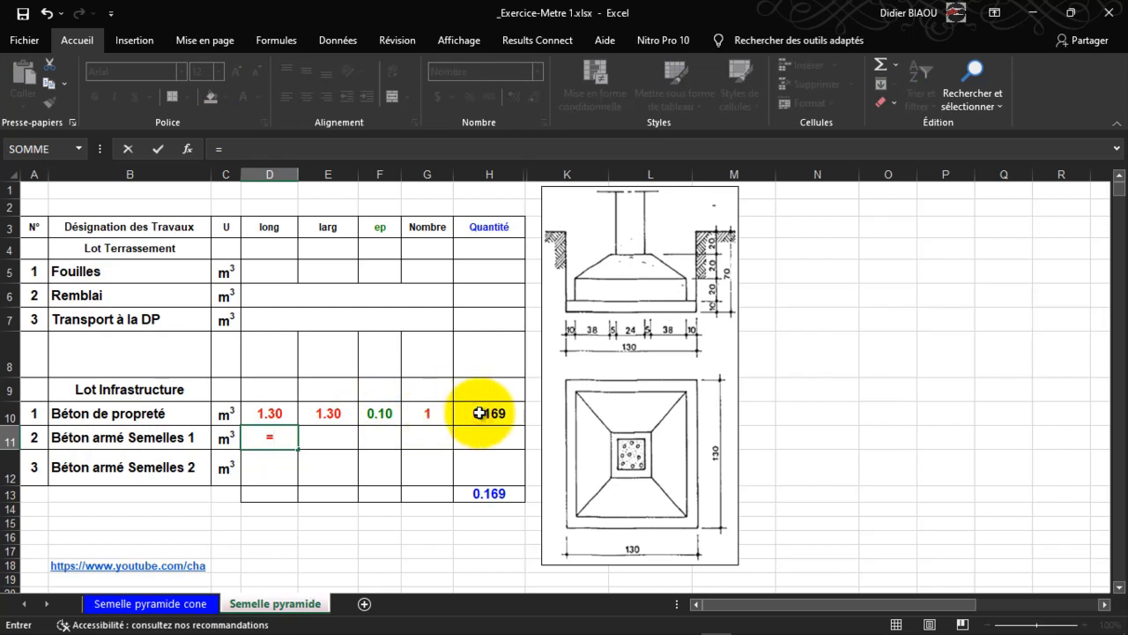
key(BackSpace)
text(1.10)
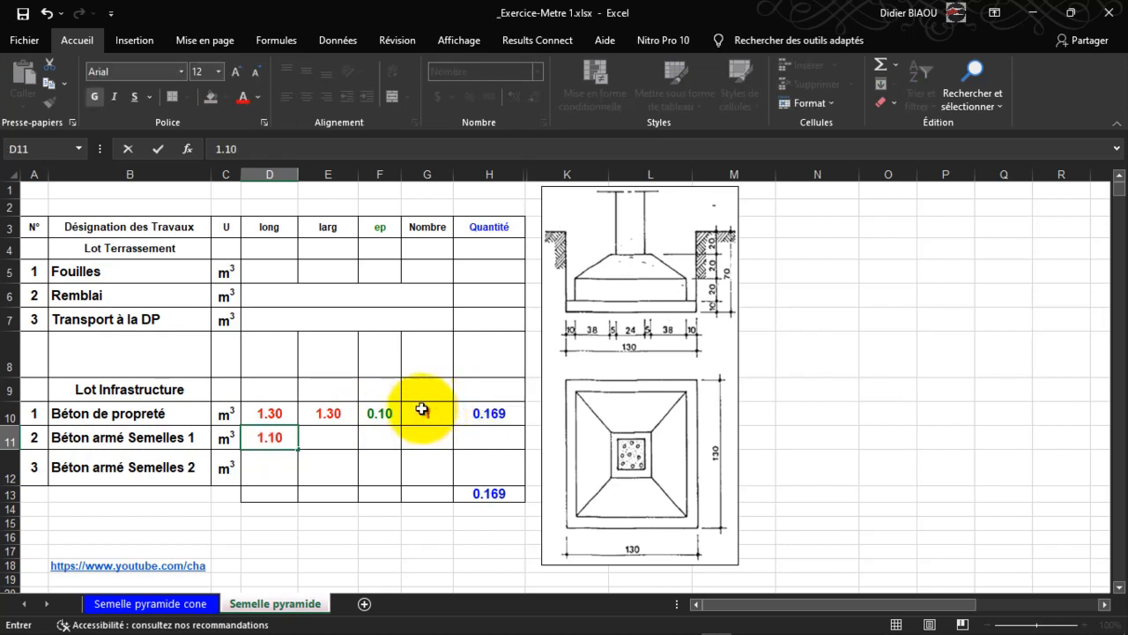
key(Tab)
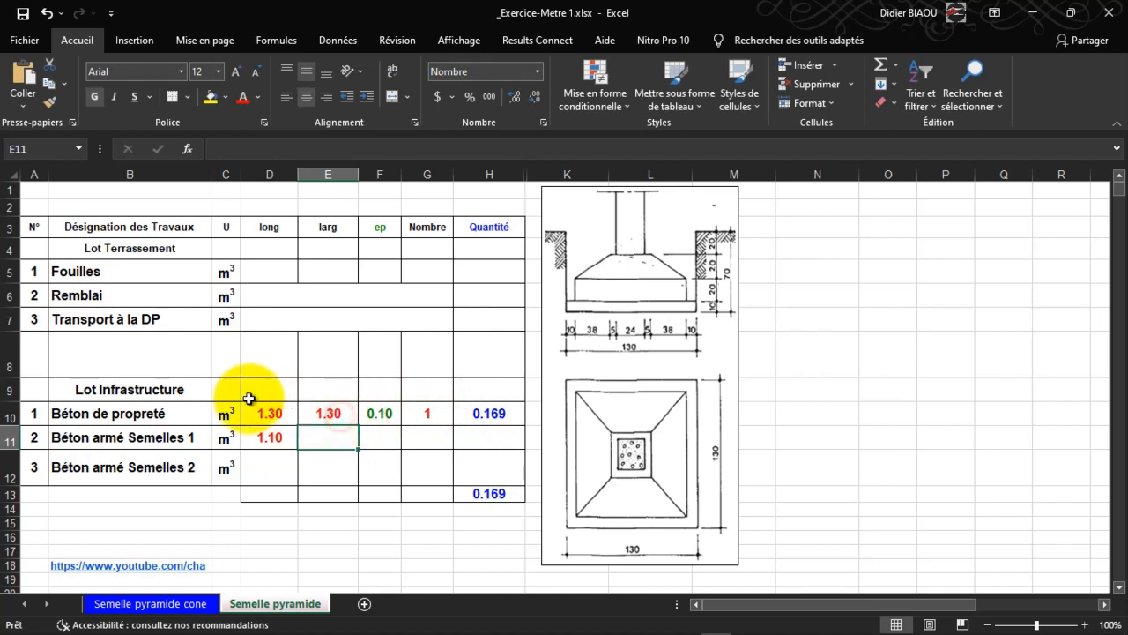
text(1.10)
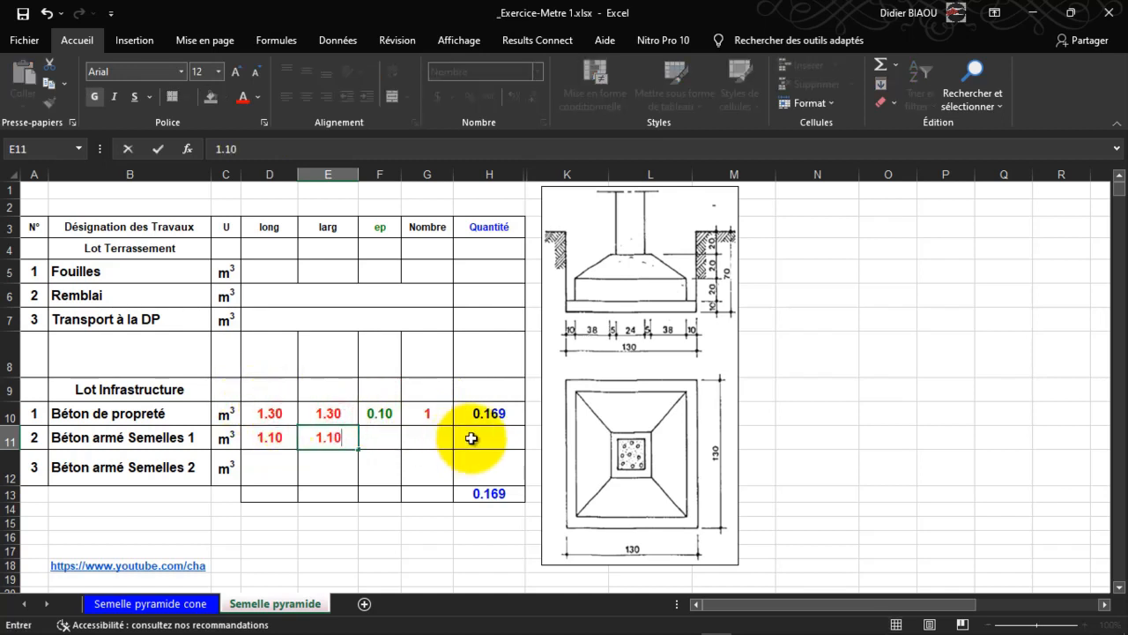
key(Tab)
text(0.20)
key(Tab)
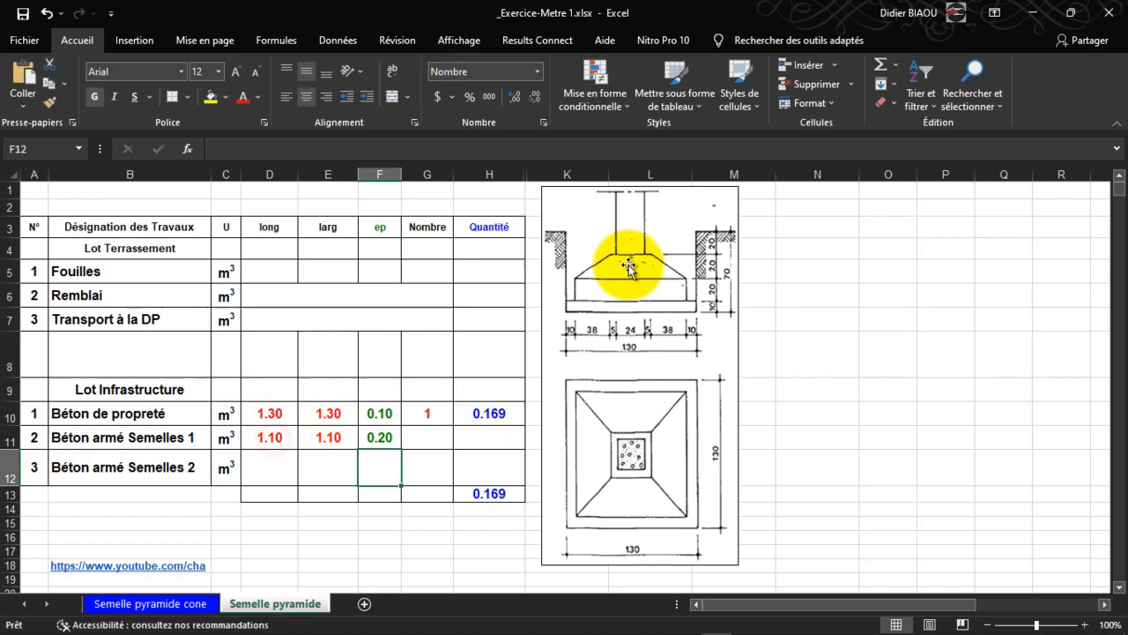
text(1)
key(Tab)
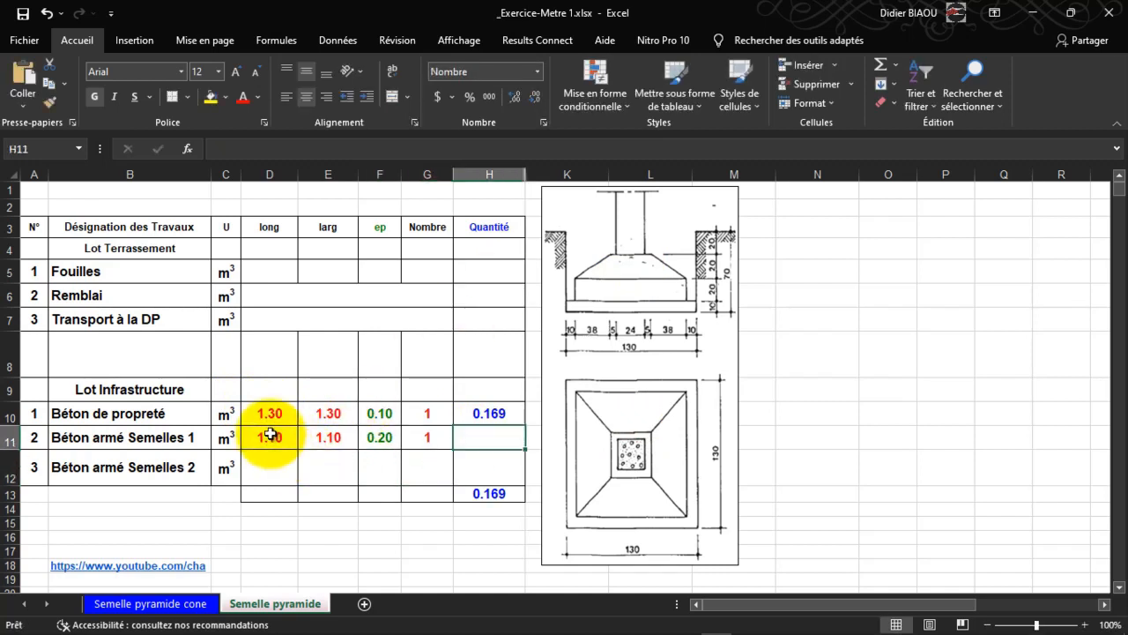
Step: Calculate the Béton armé Semelles 1 quantity in H11 with the formula =G11*F11*E11*D11
text(=)
key(Left)
text(*)
key(Left)
key(Left)
text(*)
key(Left)
key(Left)
key(Left)
text(*)
key(Left)
key(Left)
key(Left)
key(Left)
key(ctrl+Return)
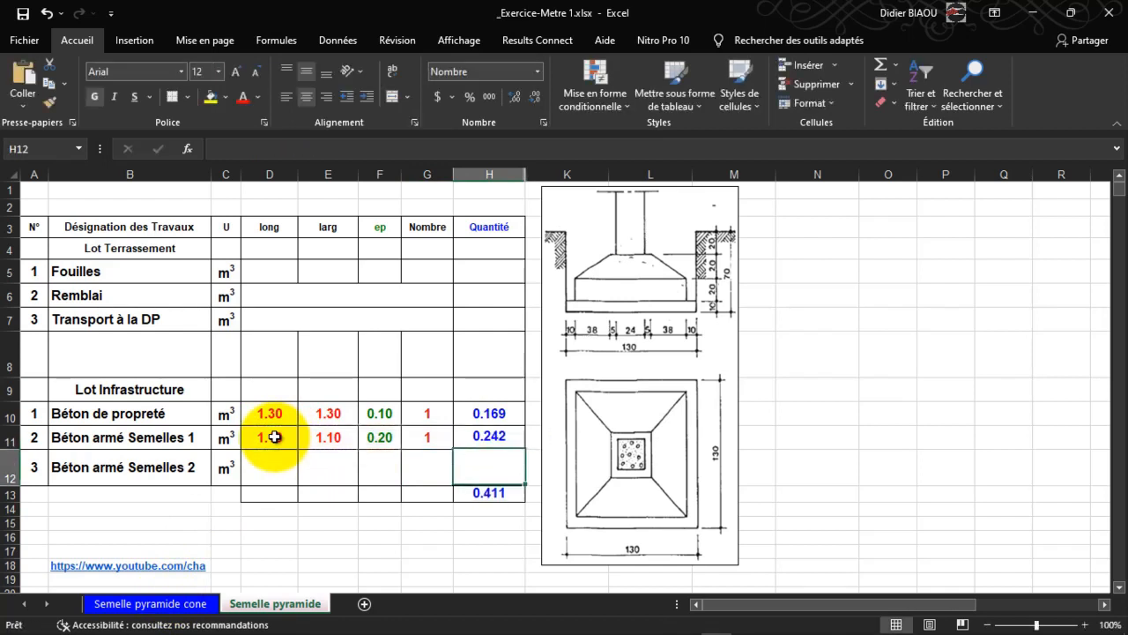
key(Down)
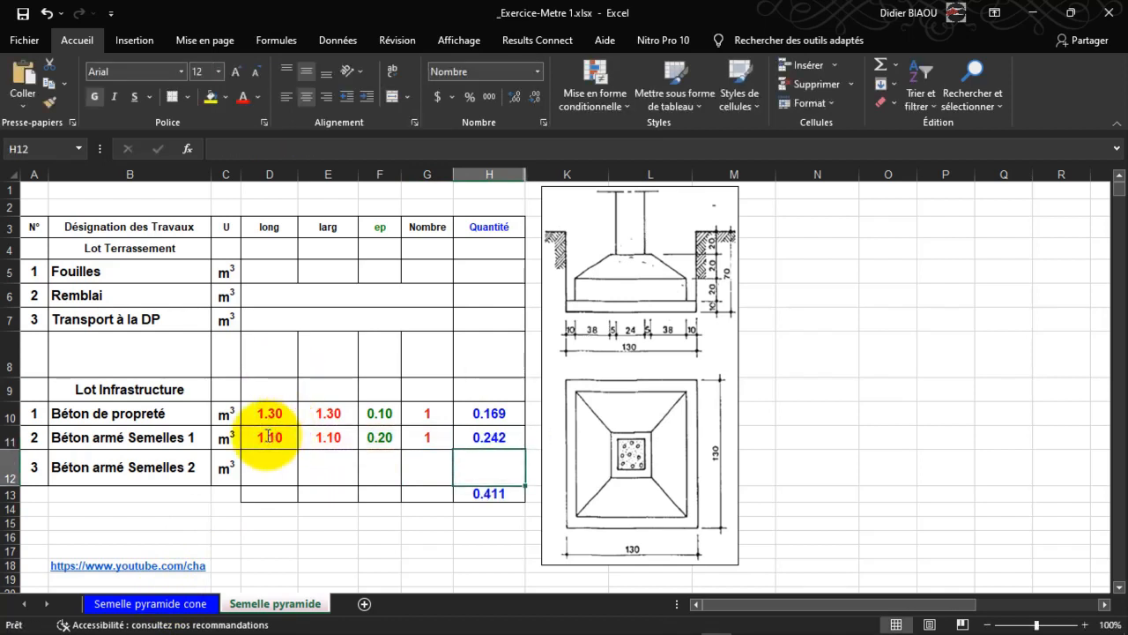
Step: Review the truncated-pyramid volume formula in H6 on the Semelle pyramide cone sheet
key(ctrl+Page_Up)
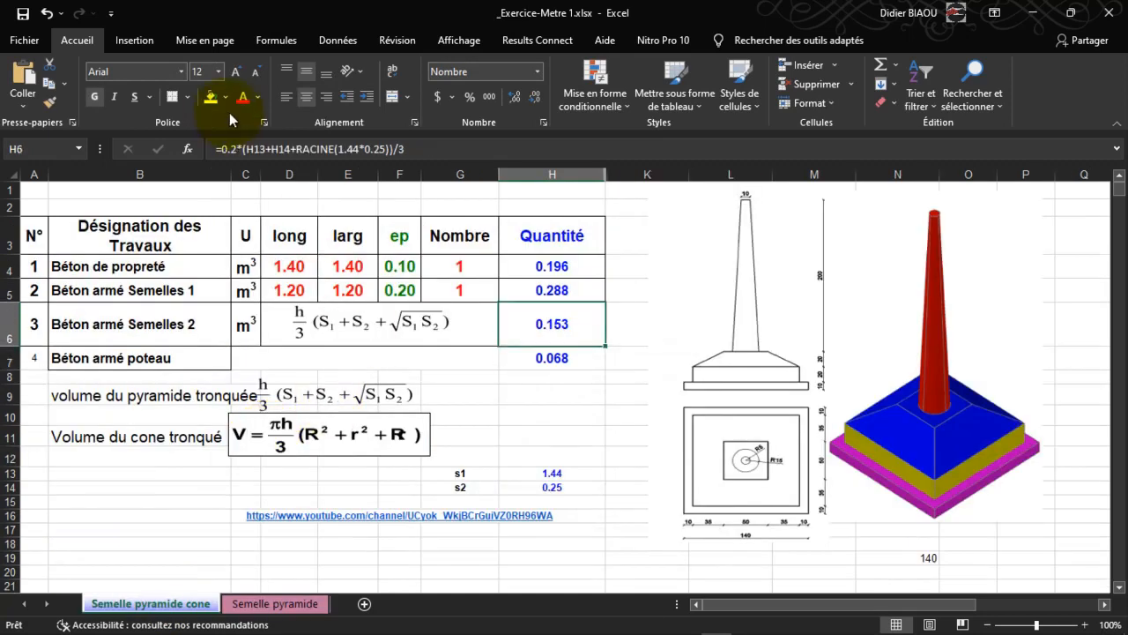
key(F2)
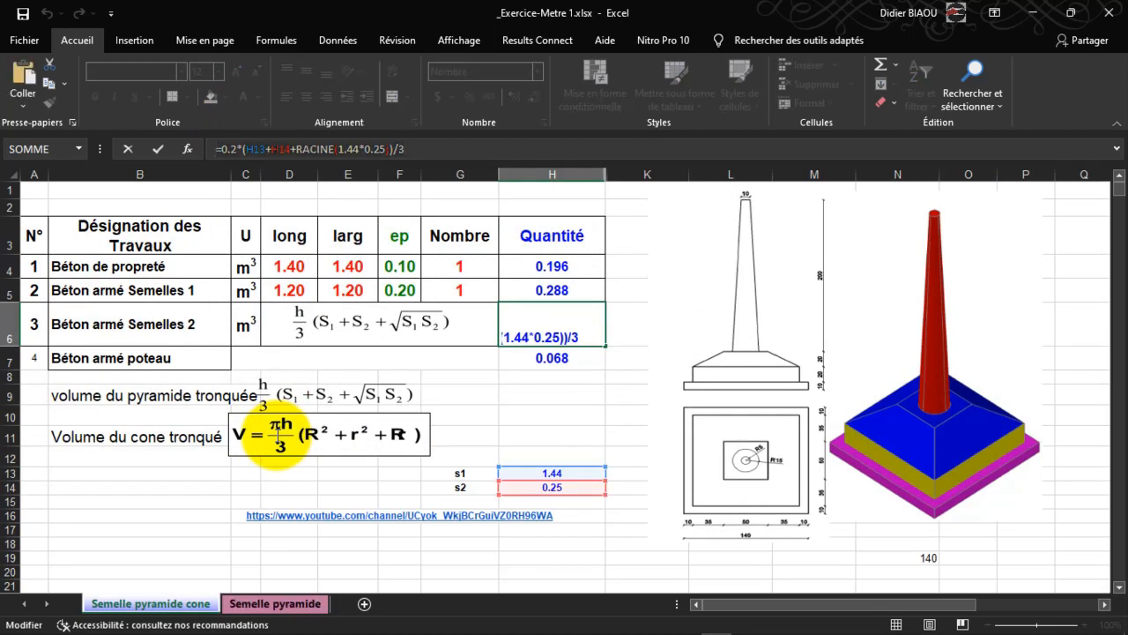
click(275, 603)
key(Escape)
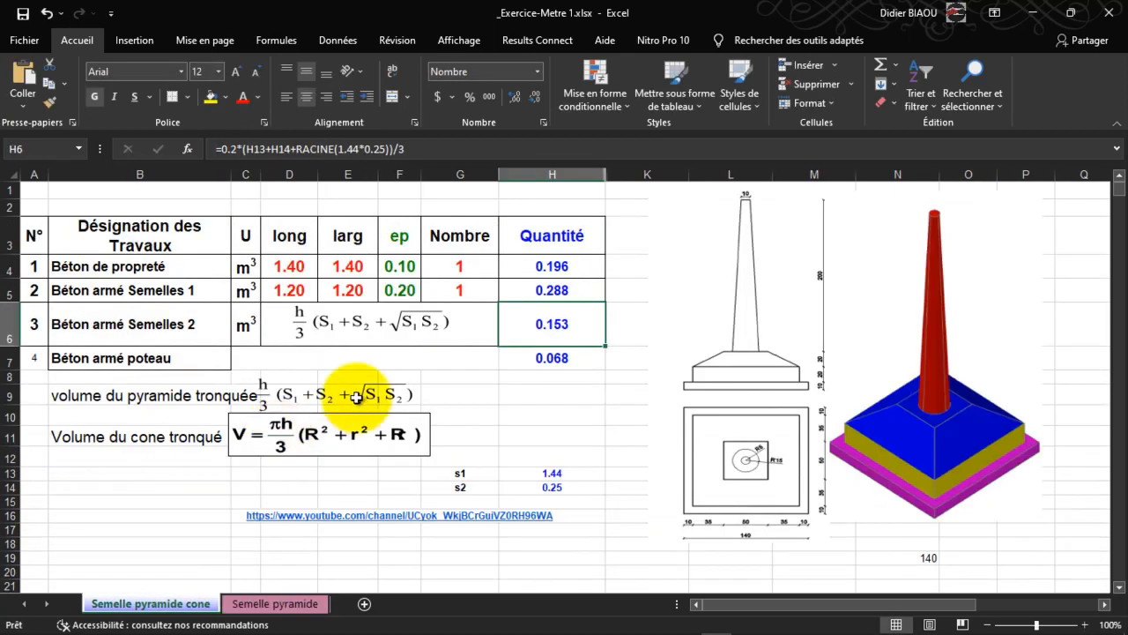
key(F2)
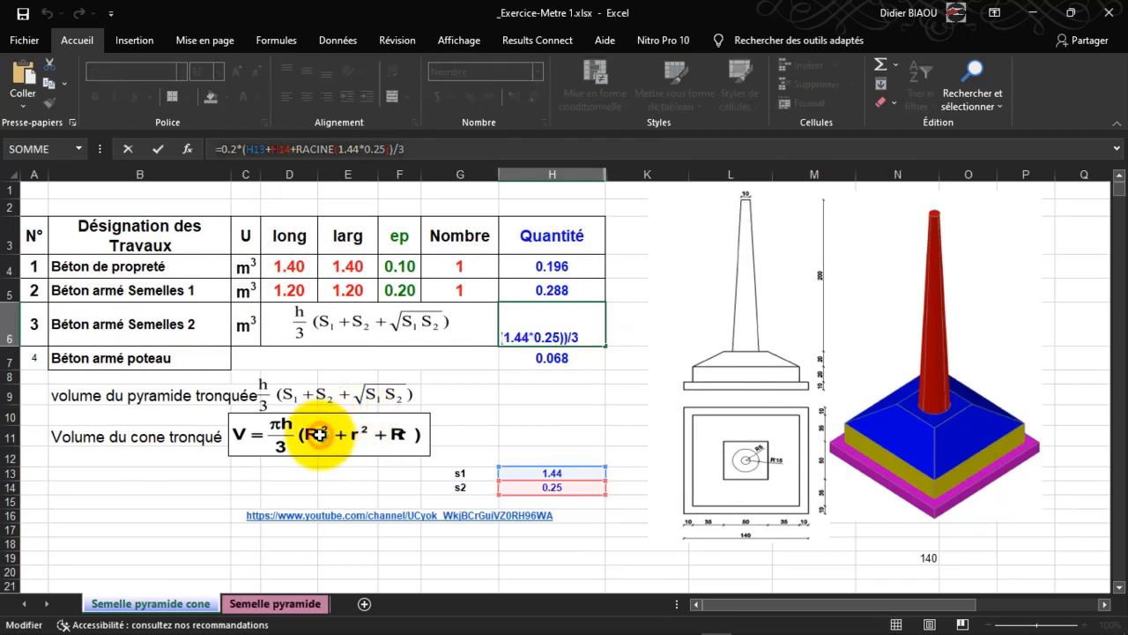
key(ctrl+Page_Down)
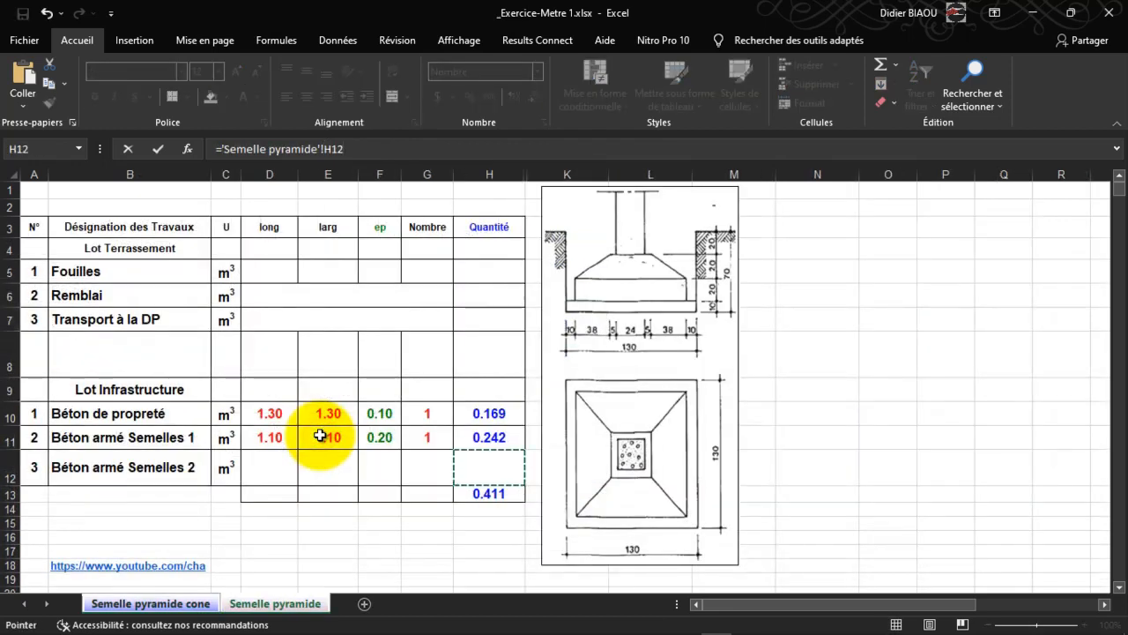
key(Return)
key(Up)
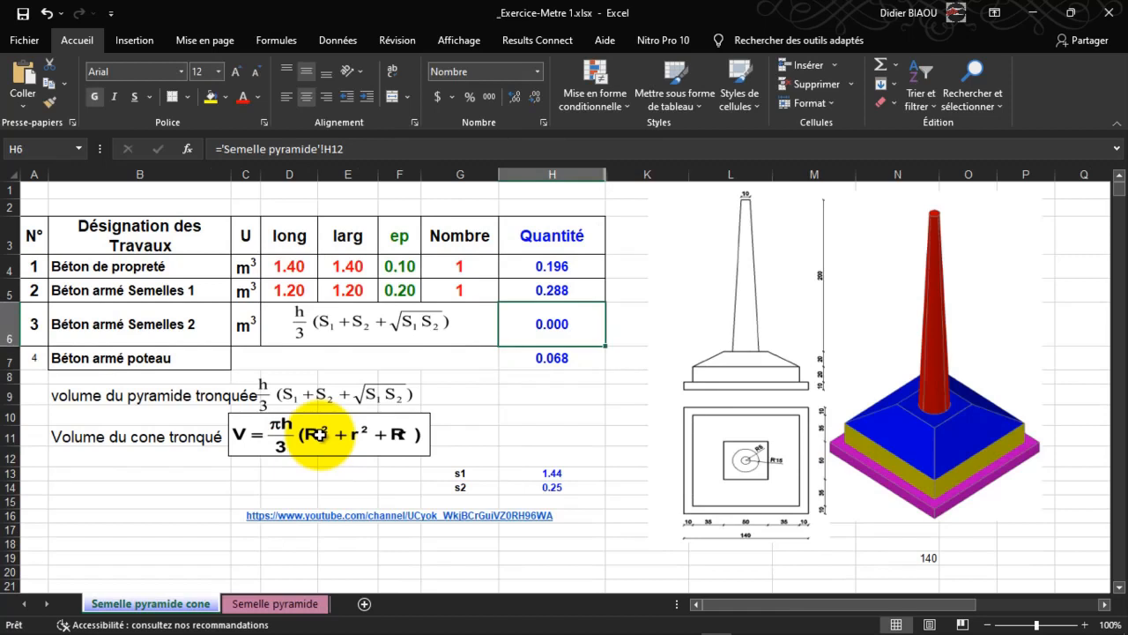
key(ctrl+Page_Down)
key(ctrl+z)
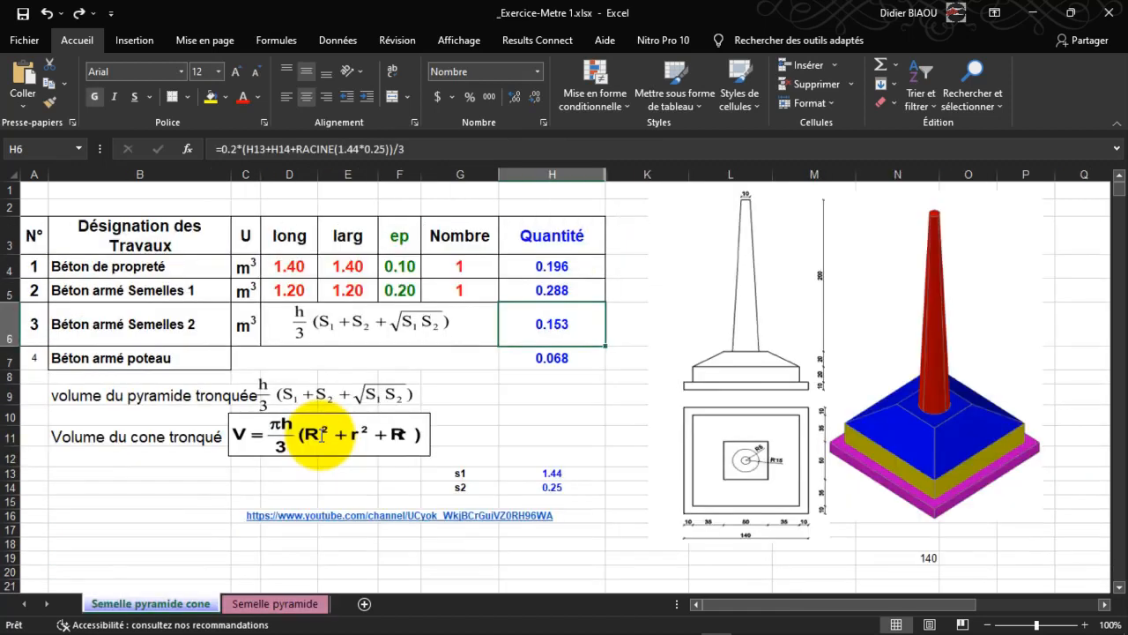
Step: Merge and centre cells D12:G12 in the Béton armé Semelles 2 row of the Semelle pyramide sheet
key(ctrl+Page_Down)
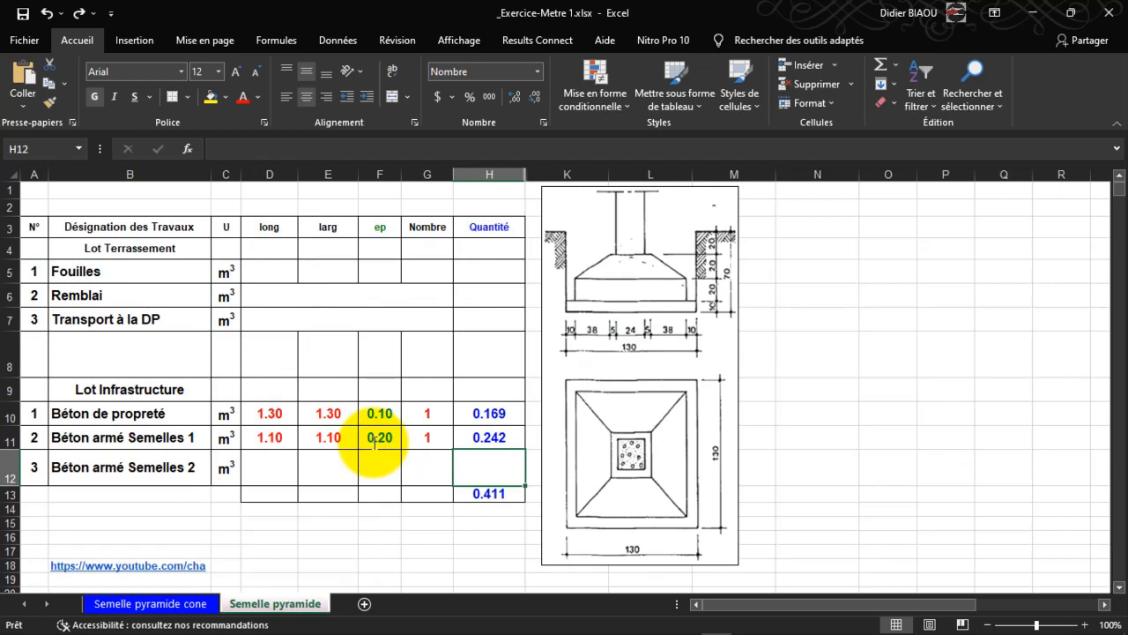
drag(270, 468, 426, 468)
click(393, 97)
click(489, 467)
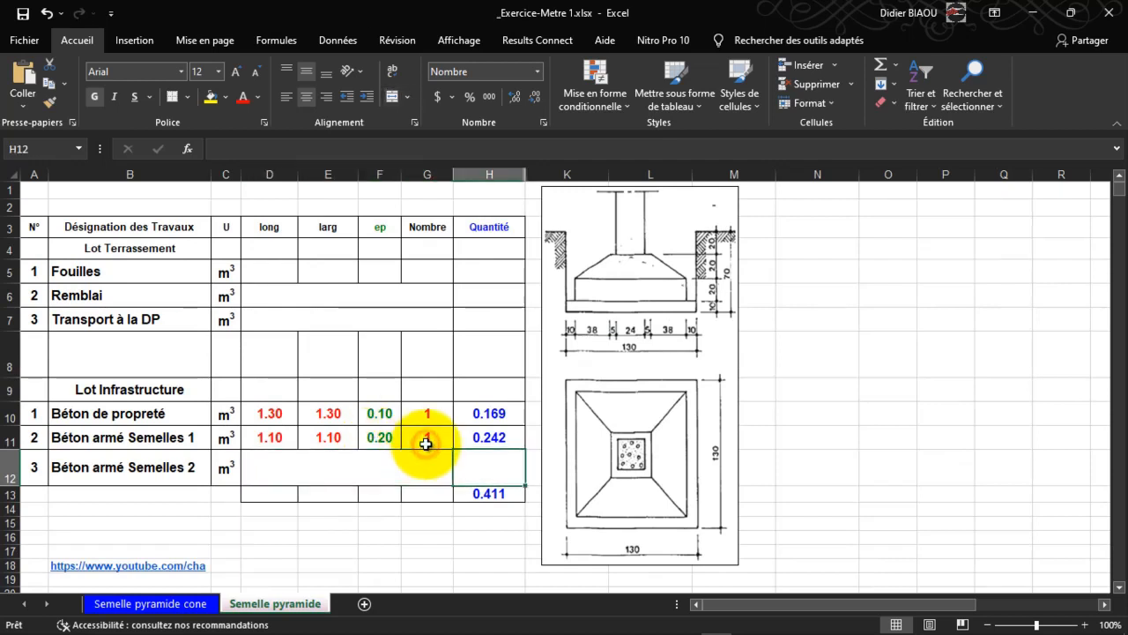
text(=)
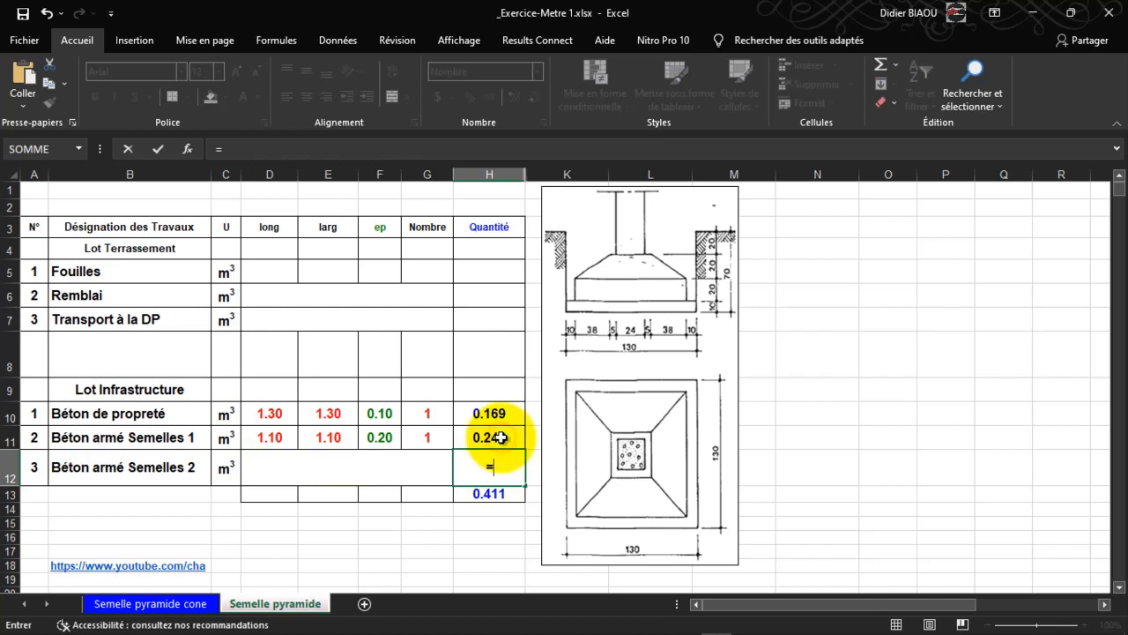
key(ctrl+Page_Up)
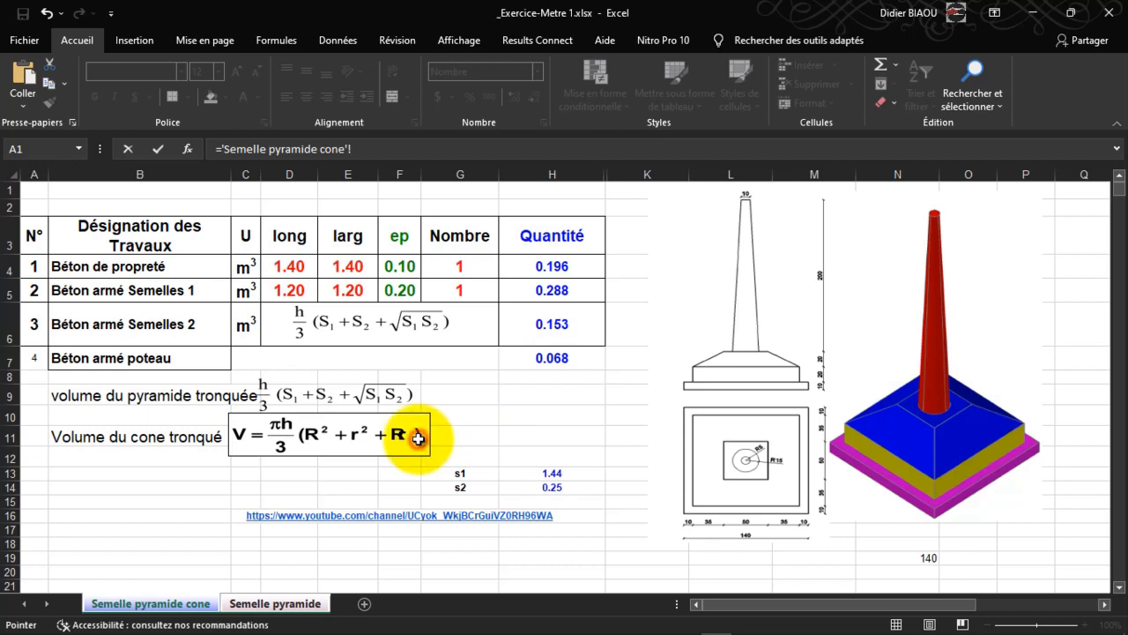
key(ctrl+Page_Down)
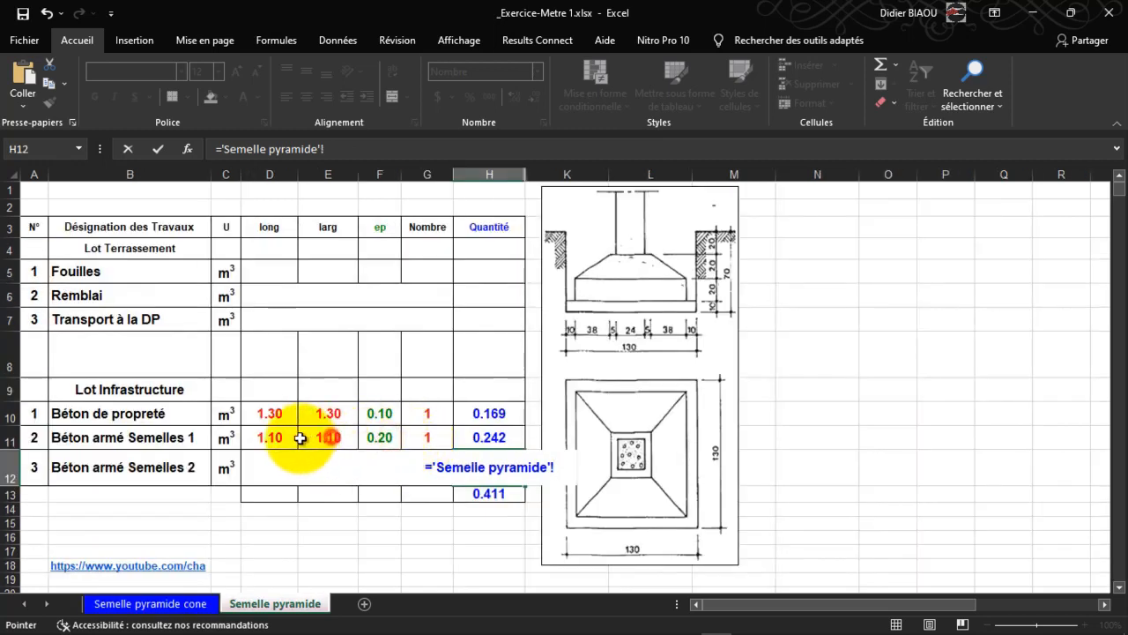
key(BackSpace)
key(BackSpace)
key(BackSpace)
key(BackSpace)
key(BackSpace)
key(BackSpace)
key(BackSpace)
key(BackSpace)
key(BackSpace)
key(BackSpace)
key(BackSpace)
key(BackSpace)
key(BackSpace)
key(BackSpace)
key(BackSpace)
key(BackSpace)
key(BackSpace)
key(BackSpace)
key(BackSpace)
key(BackSpace)
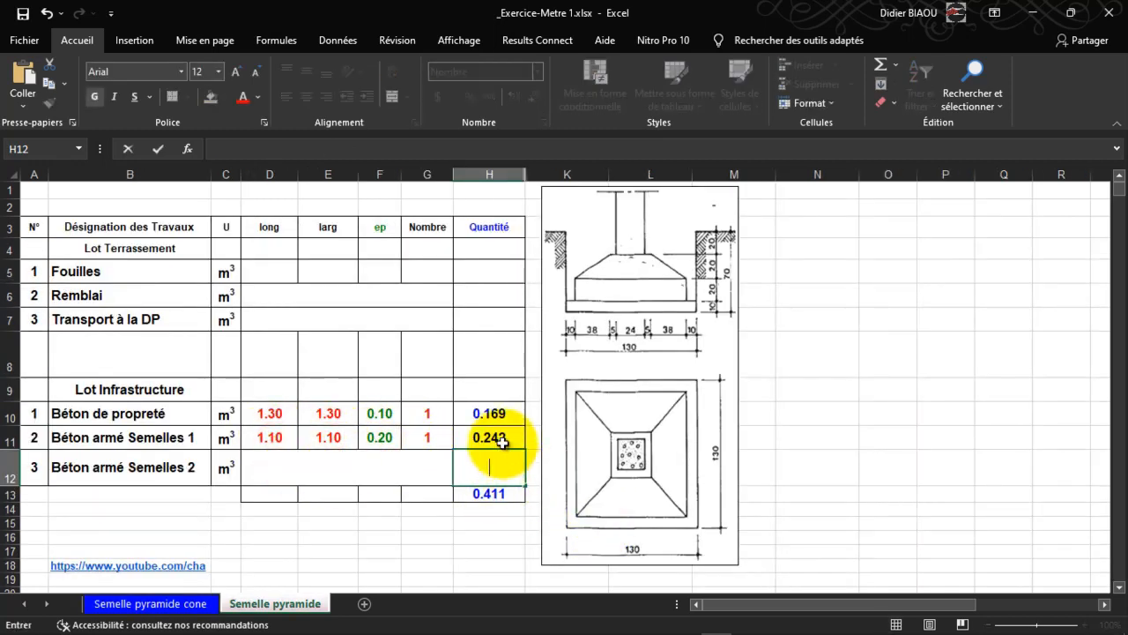
text(0.2)
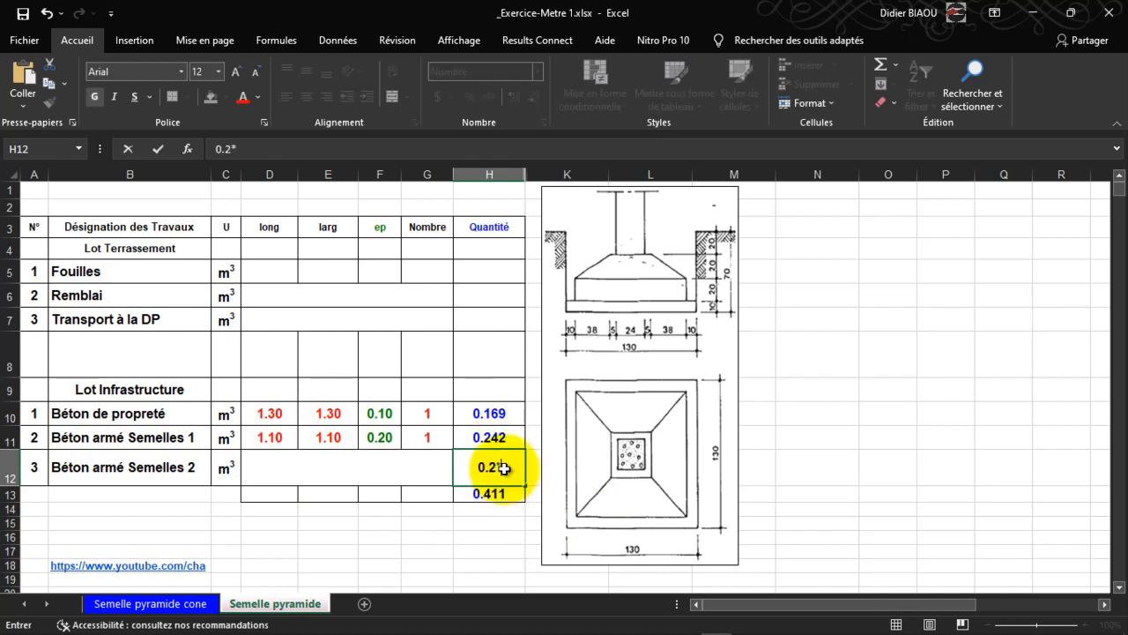
text(*(1)
key(BackSpace)
key(BackSpace)
key(BackSpace)
key(BackSpace)
key(BackSpace)
key(BackSpace)
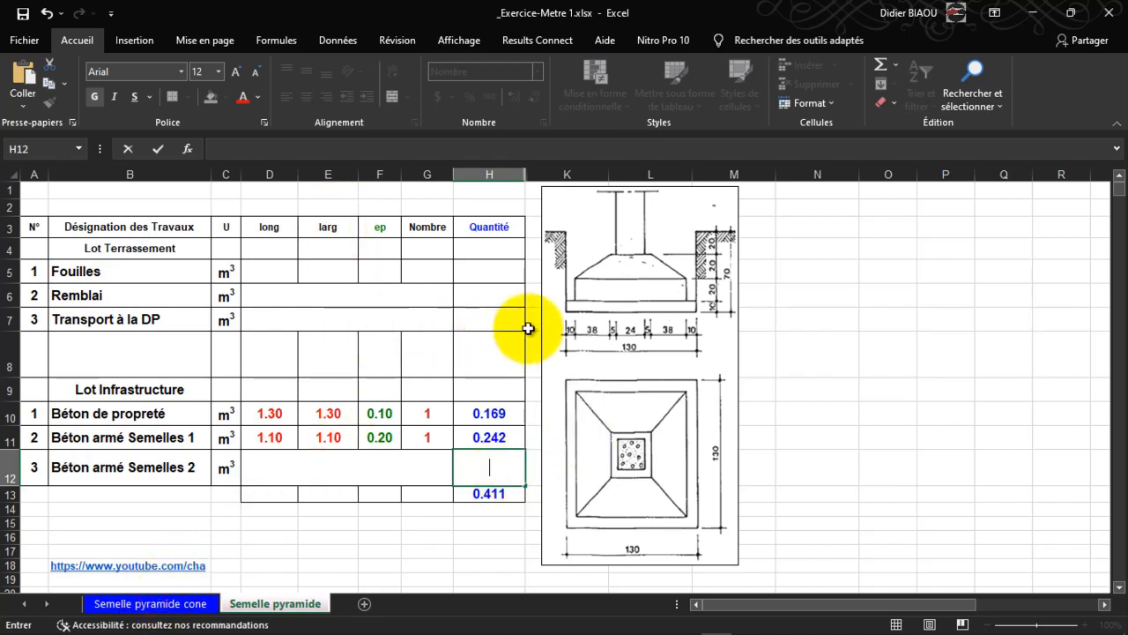
Step: Label G15 as s1 and calculate the lower base area in H15 with the formula =1.1*1.1
key(Down)
key(Down)
key(Down)
key(Left)
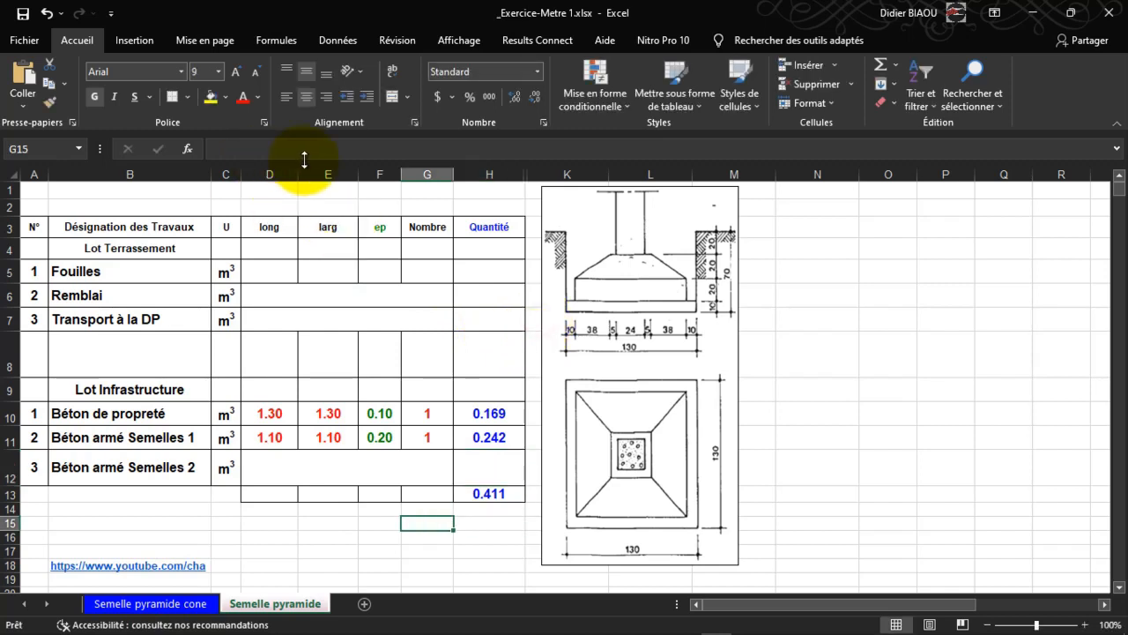
text(ss)
text(1)
key(Right)
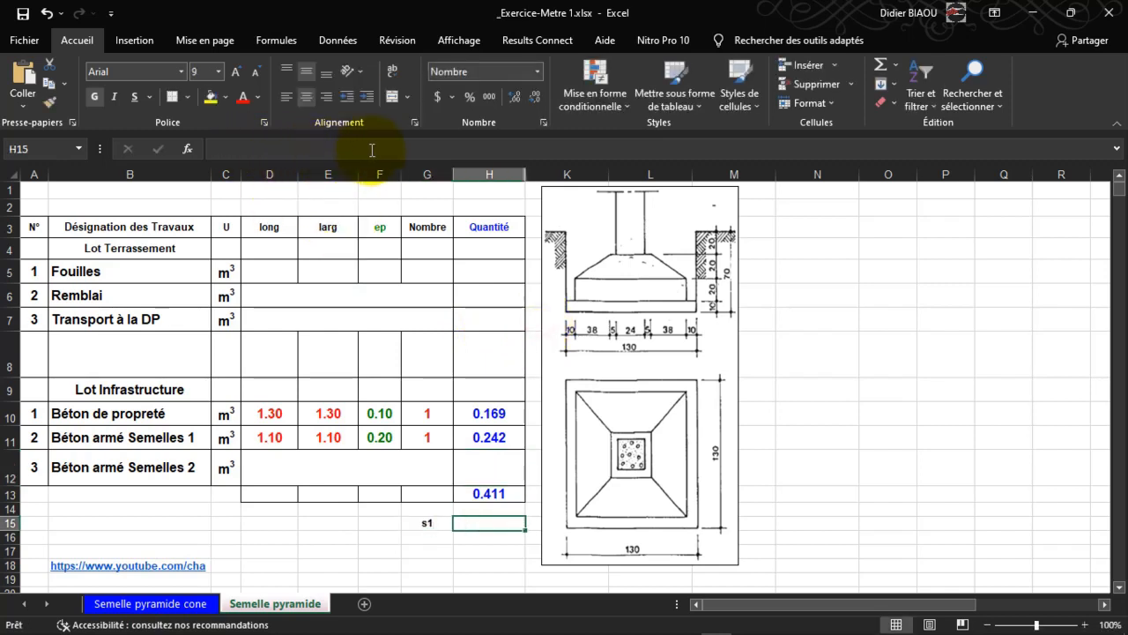
text(1.1*1.1)
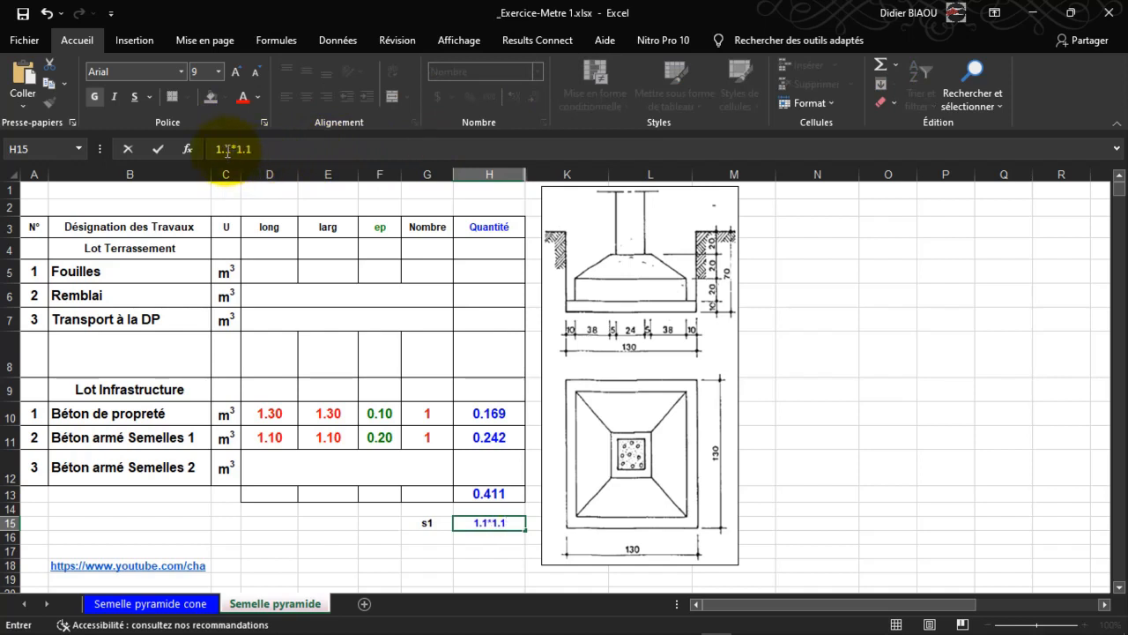
key(Return)
key(Up)
click(425, 151)
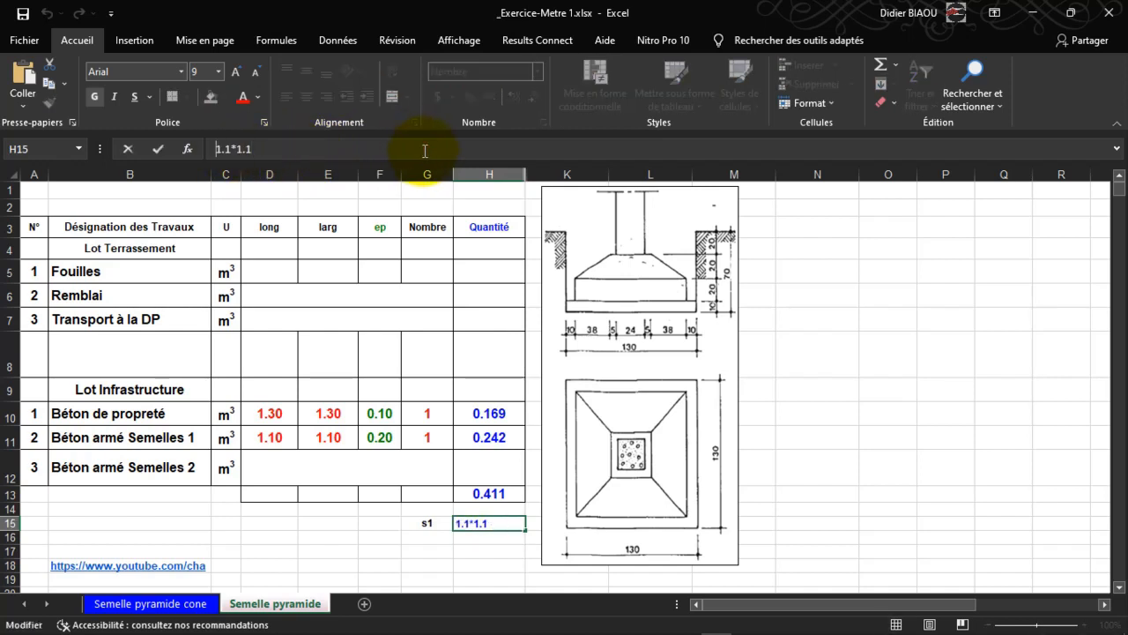
text(=)
key(Return)
Step: Label G16 as s2 and calculate the upper base area in H16 with the formula =0.34*0.34
key(Left)
text(s1)
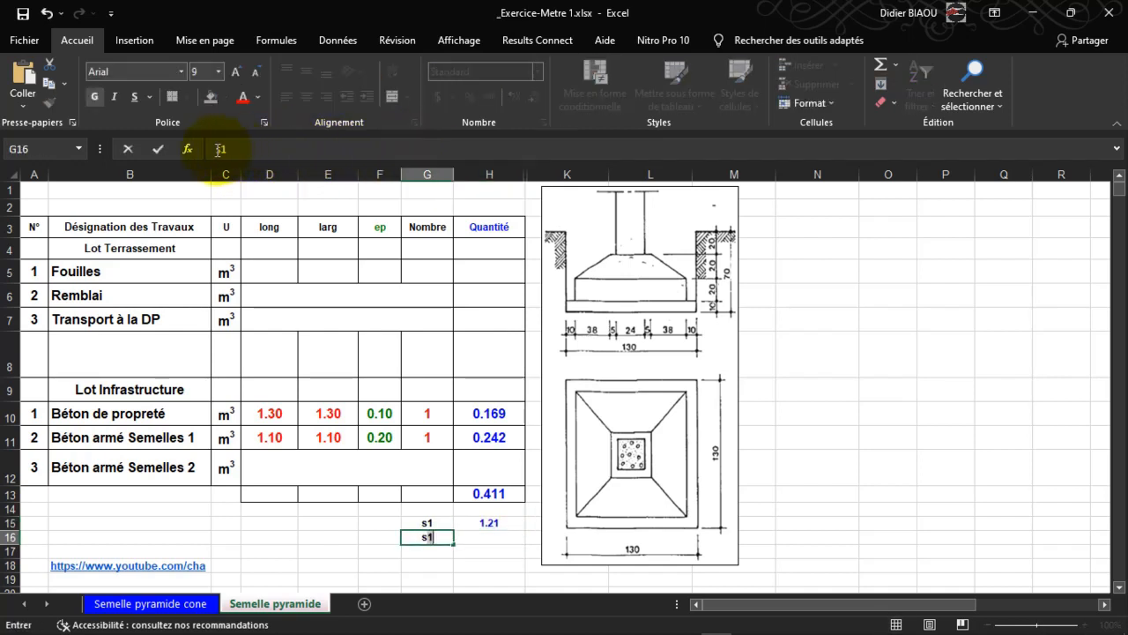
key(Return)
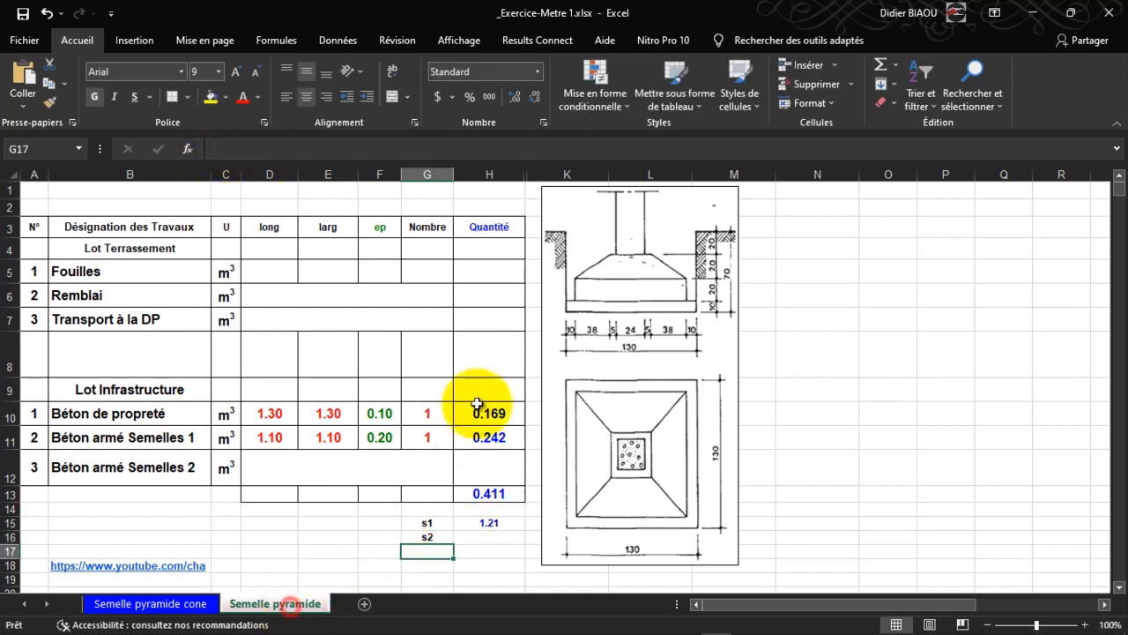
key(Up)
key(Right)
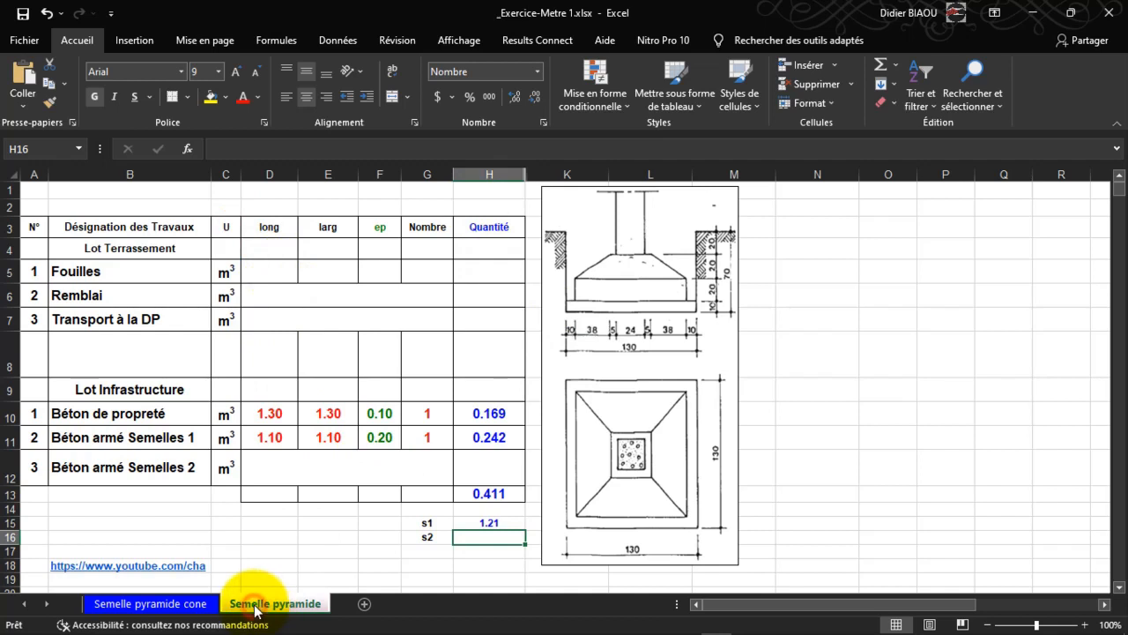
text(0.34*0.34)
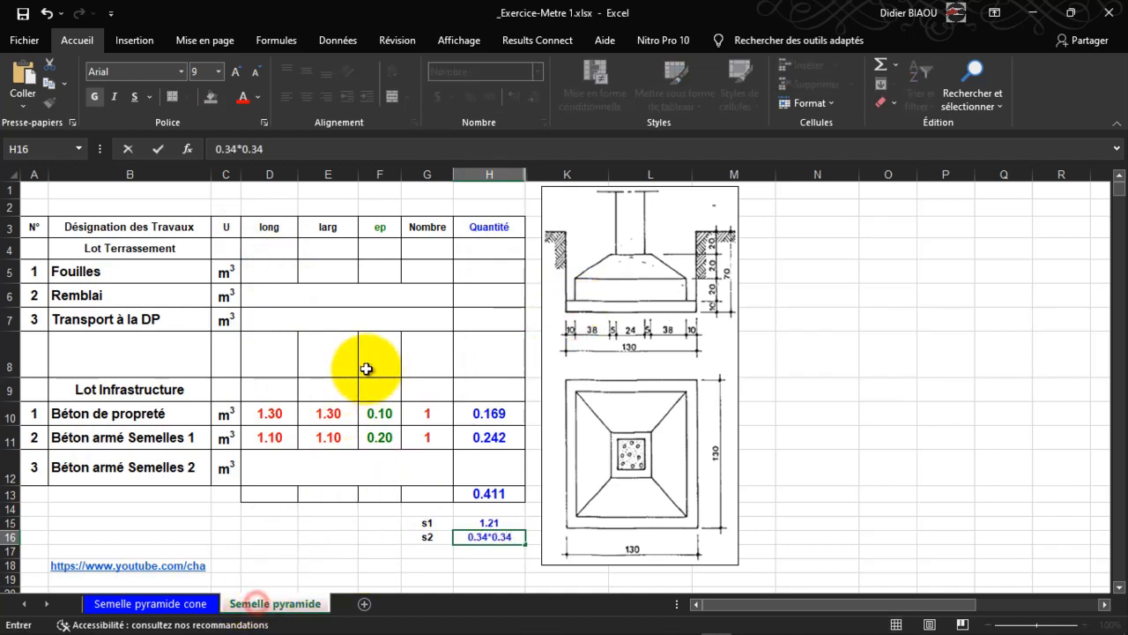
key(Return)
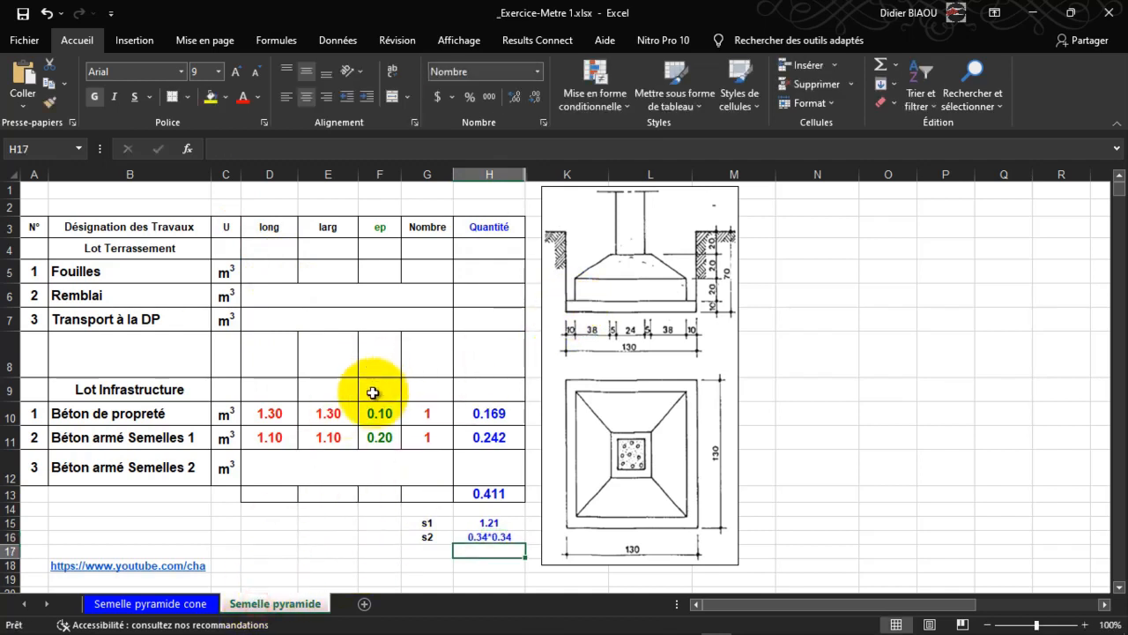
key(Up)
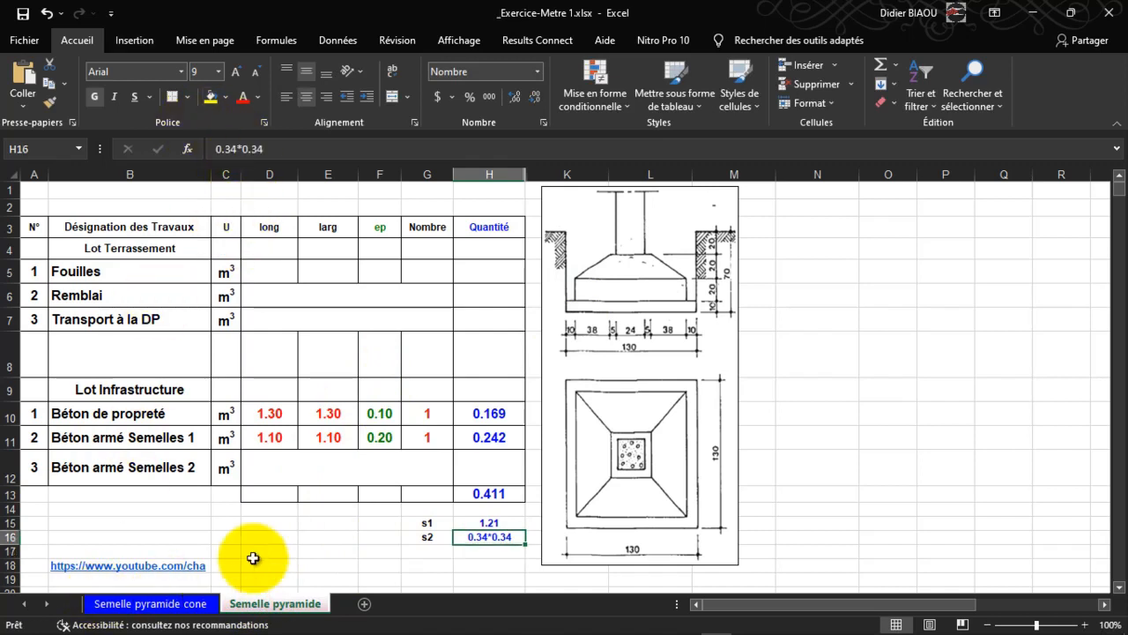
key(F2)
text(=)
key(Return)
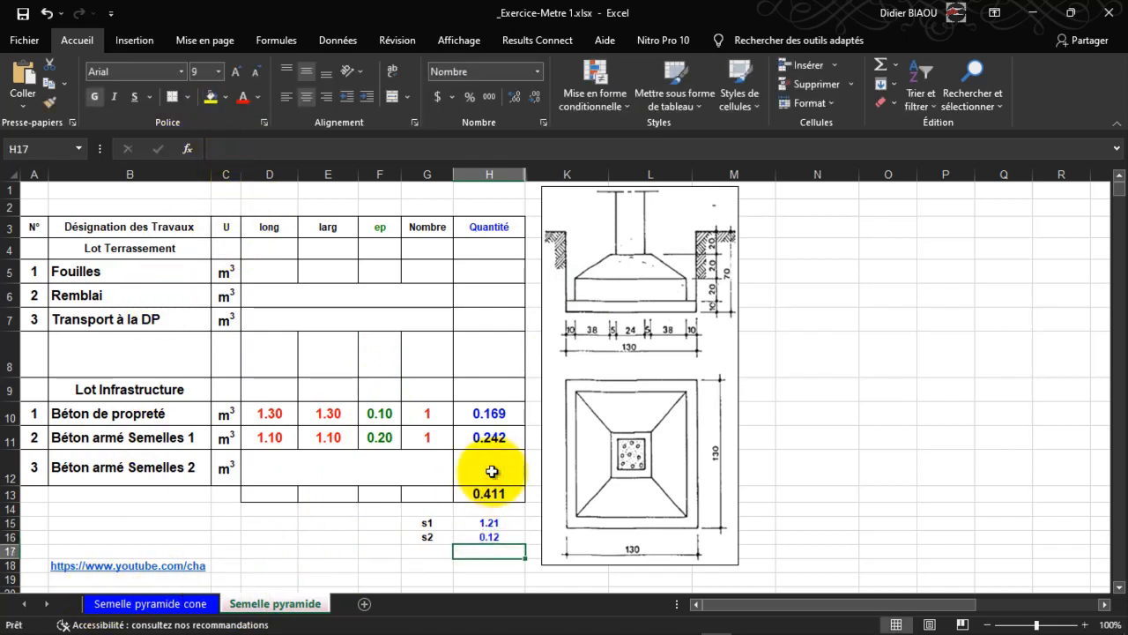
Step: Calculate the Béton armé Semelles 2 truncated-pyramid volume in H12 with the formula =0.2*(H15+H16+RACINE(1.21*0.12))/3
click(280, 468)
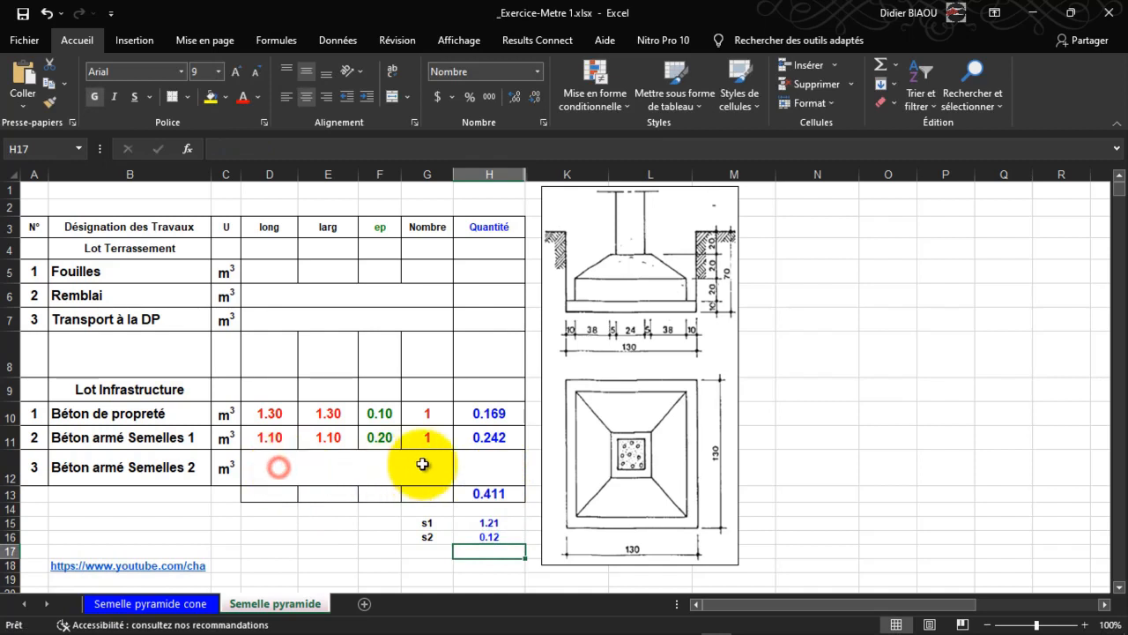
click(489, 467)
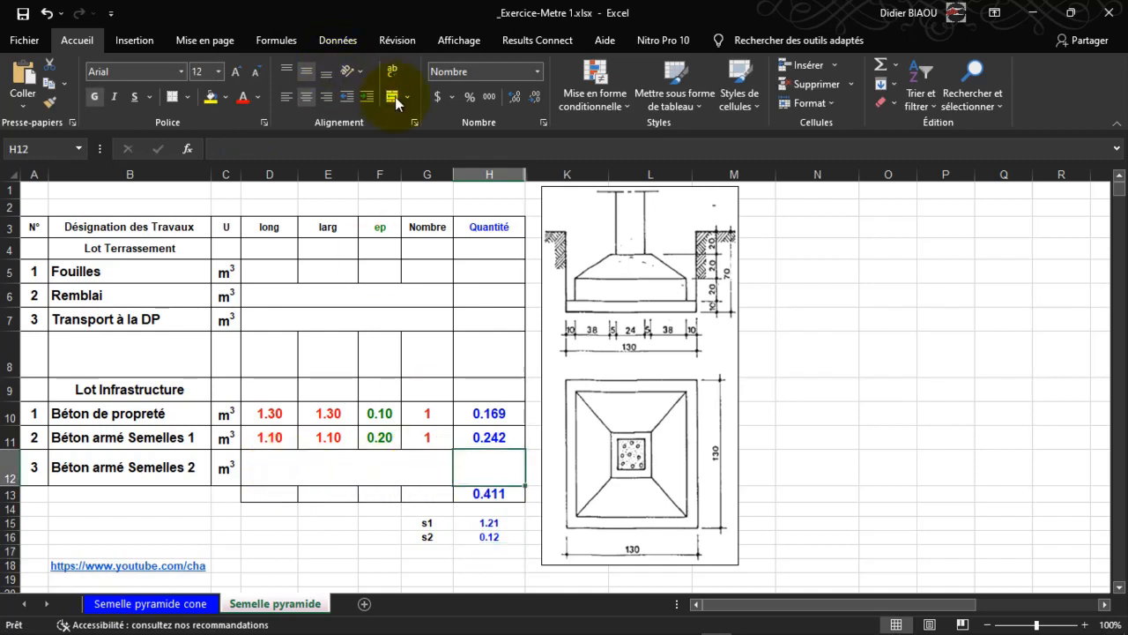
text(=)
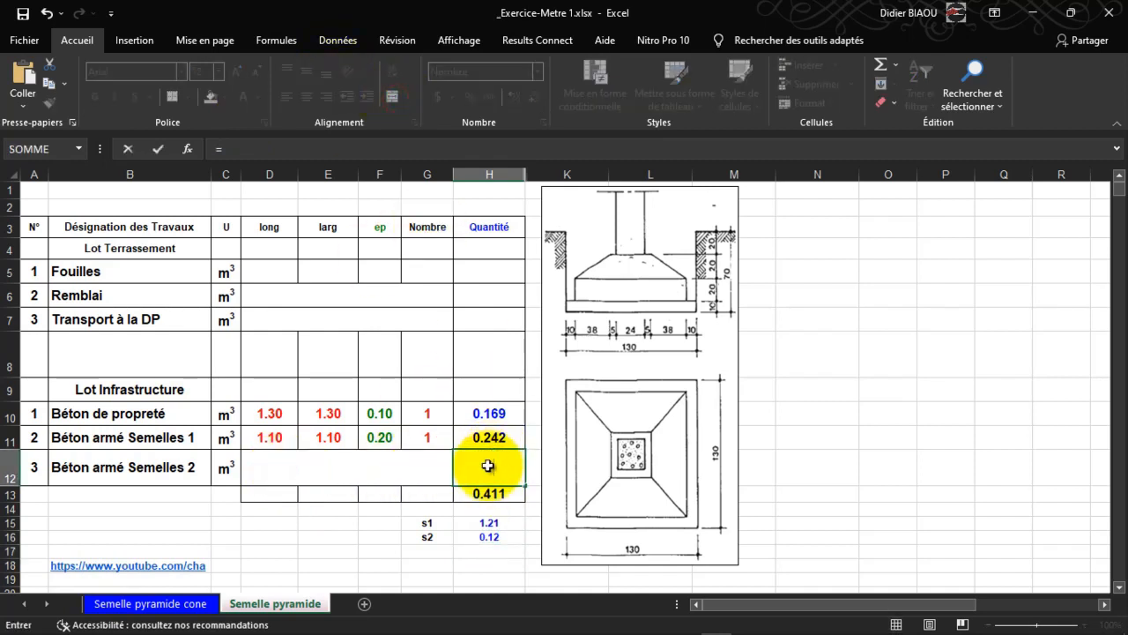
text(0.2)
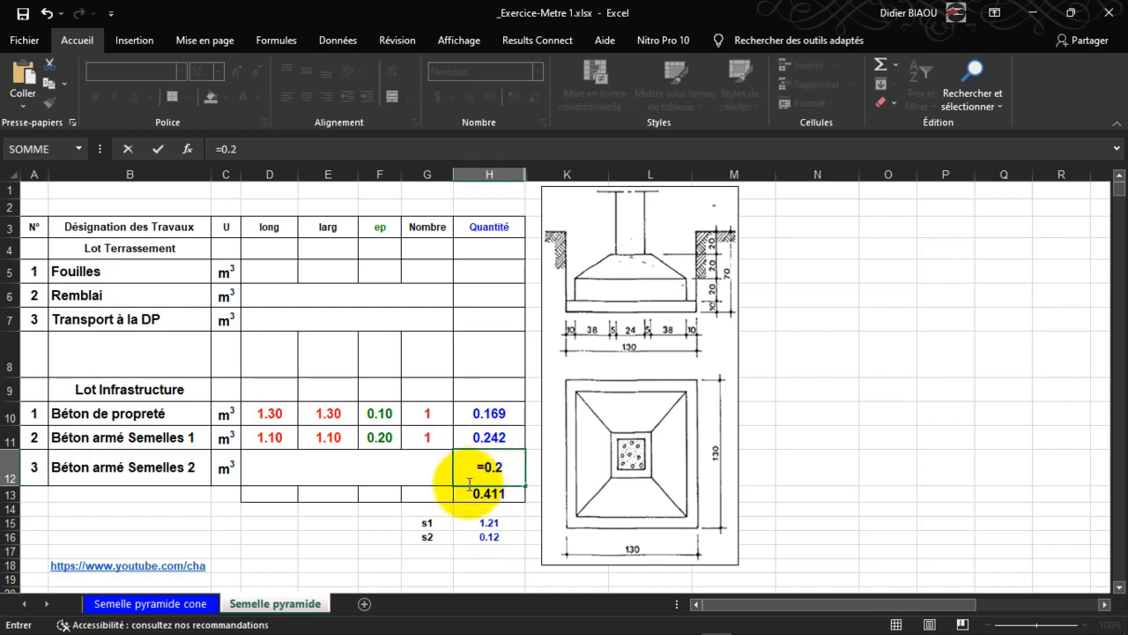
text(*()
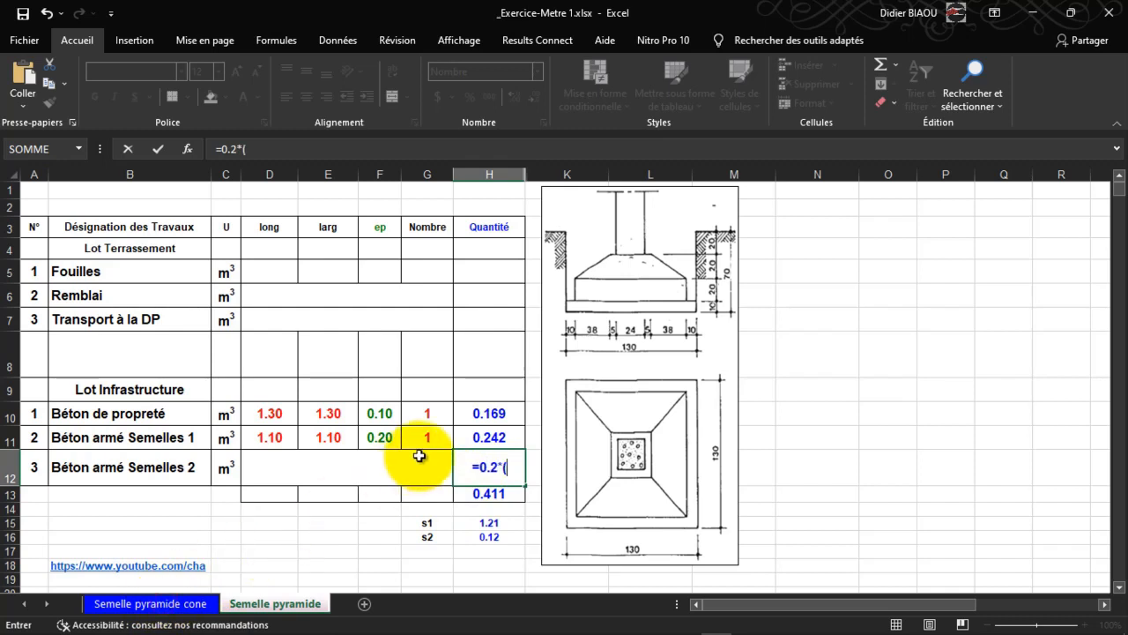
key(Down)
key(Down)
key(Down)
text(+)
key(Down)
key(Down)
key(Down)
key(Down)
text(+r)
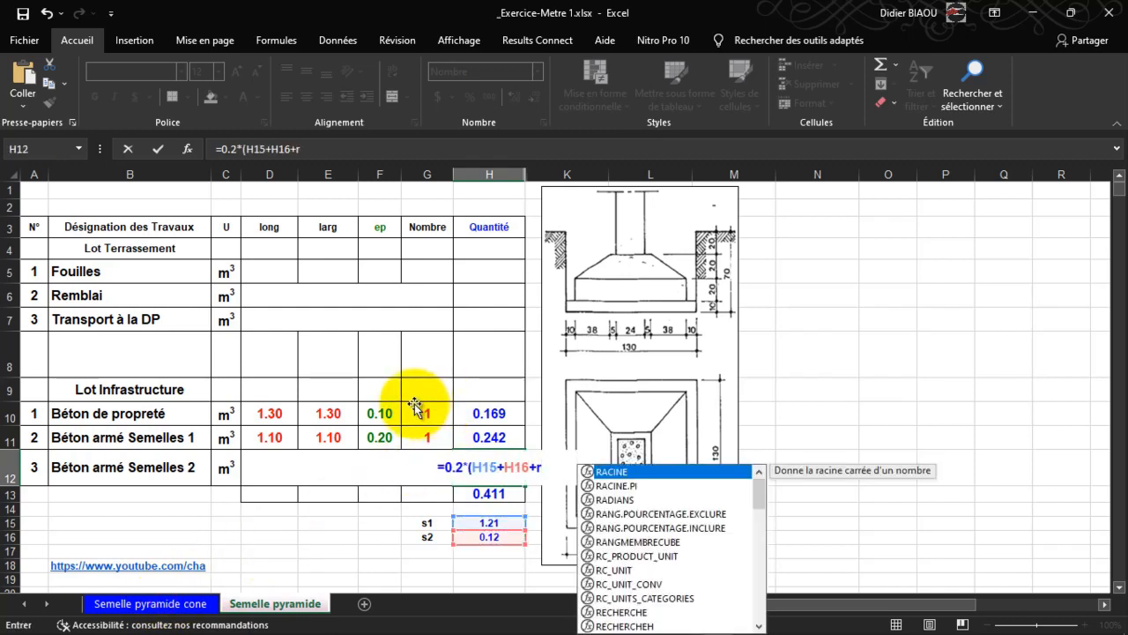
key(Tab)
text(1.21*0.12)
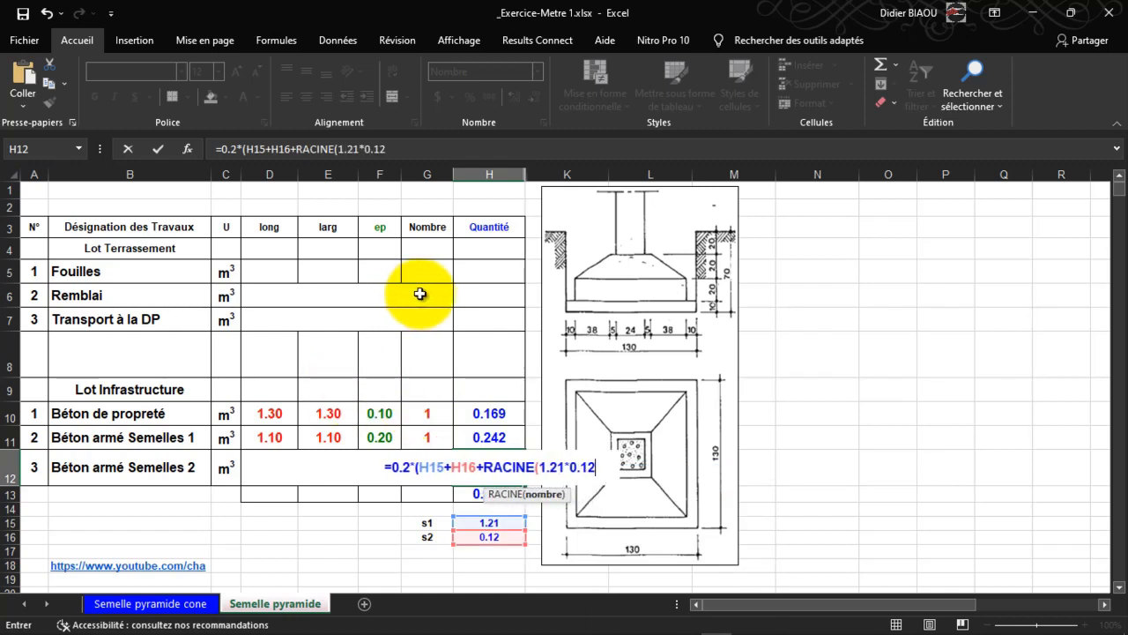
click(274, 605)
text())
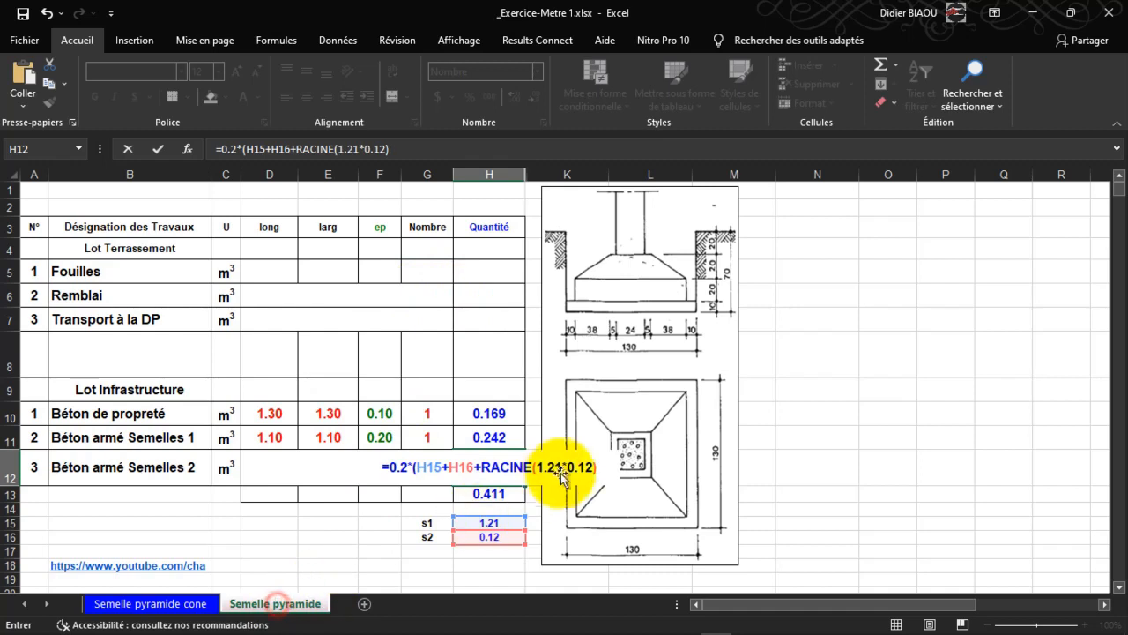
text()/3)
key(Return)
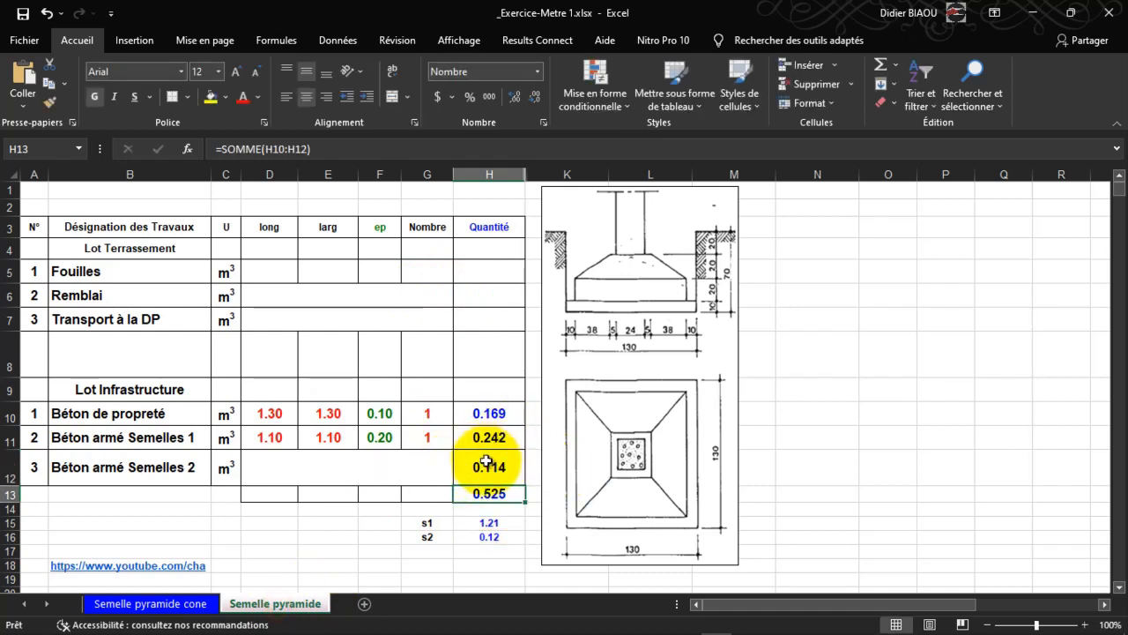
Step: Review which quantities the total formula in H13 sums, leaving the formula as it is
key(Up)
key(Left)
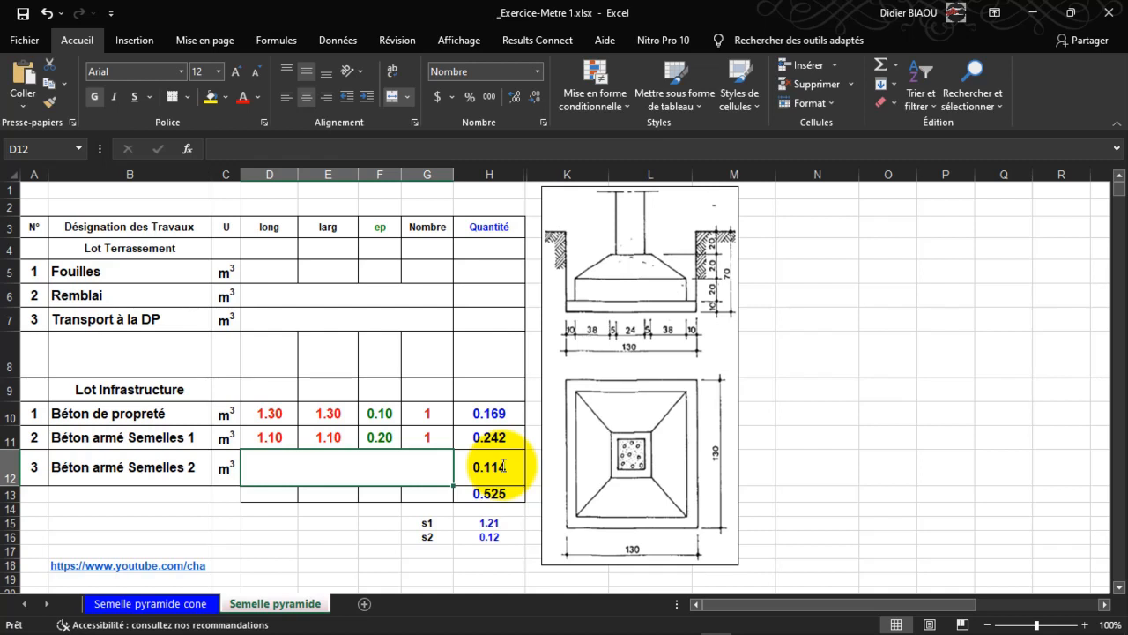
click(489, 493)
key(F2)
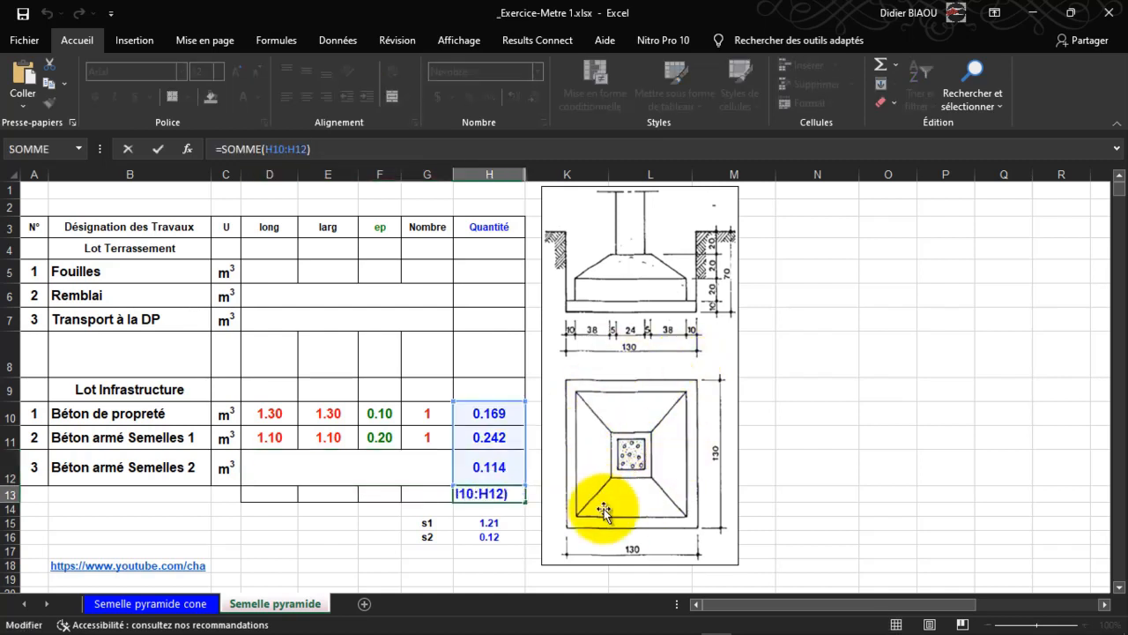
key(Escape)
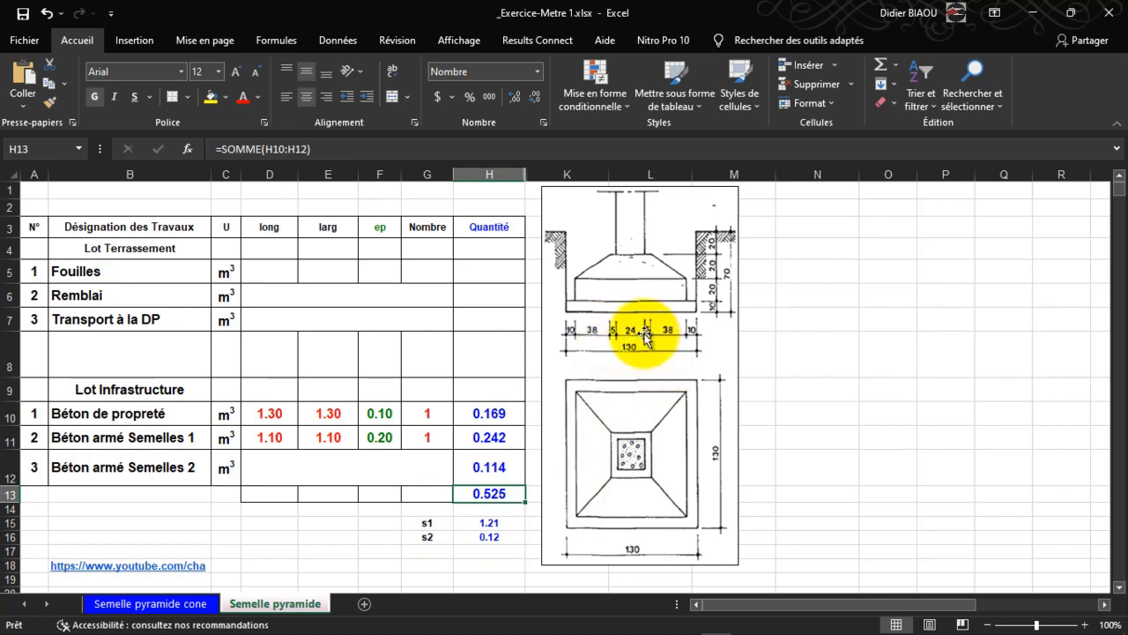
Step: Enter the Fouilles dimensions in row 5: length 1.30 in D5 and width 1.30 in E5
key(Up)
key(Up)
key(Up)
key(Up)
key(Up)
key(Up)
key(Up)
key(Up)
key(Up)
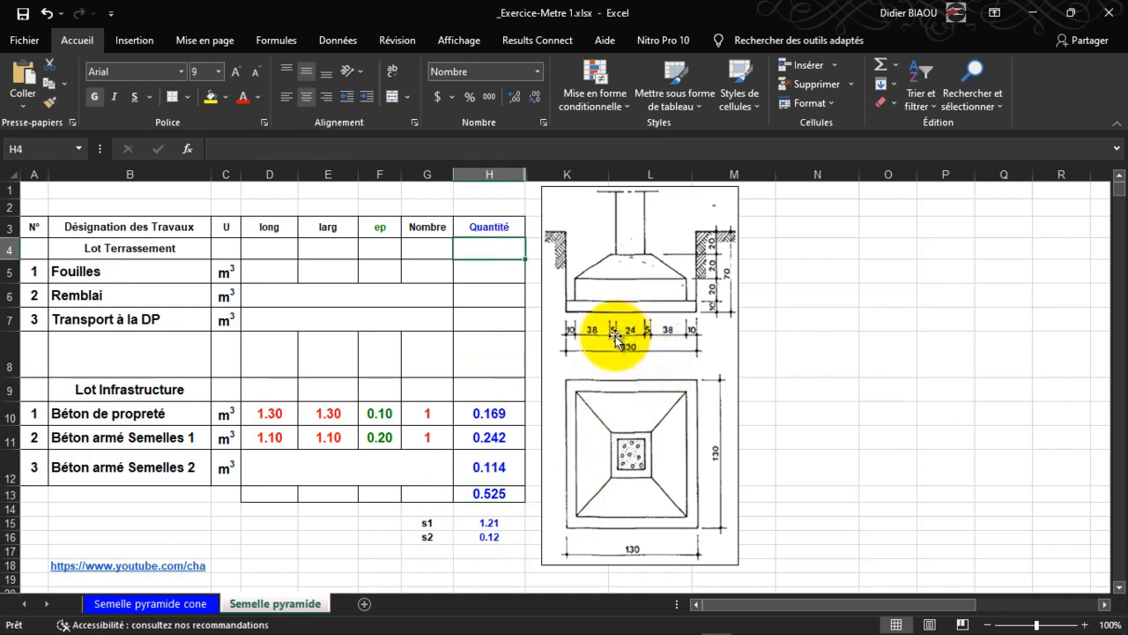
key(Down)
key(Left)
key(Left)
key(Left)
key(Left)
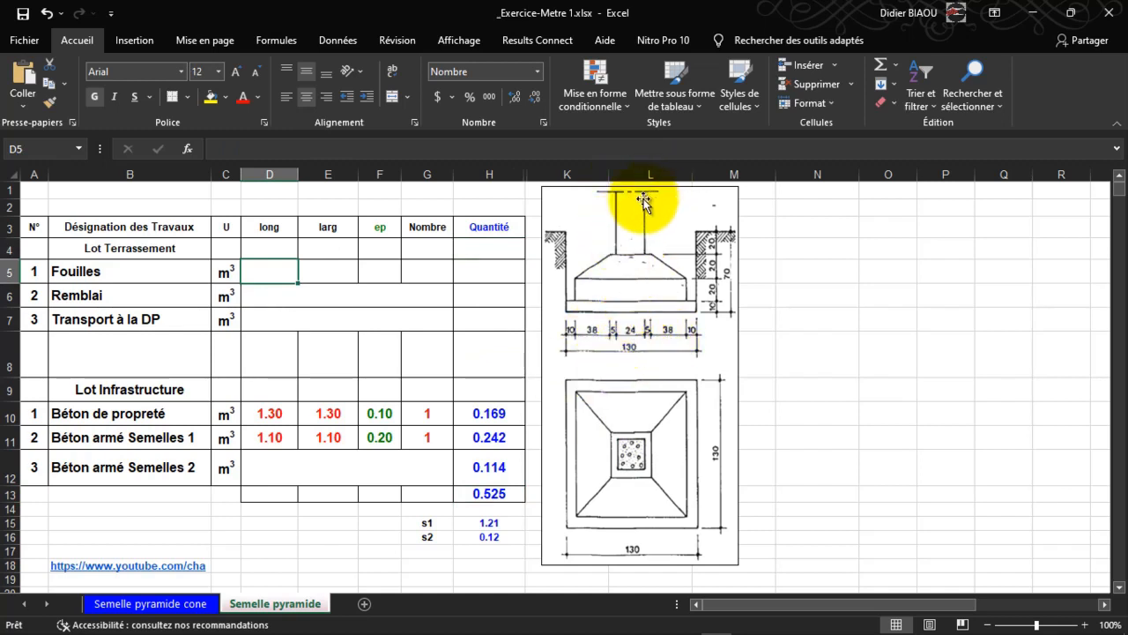
text(1.3)
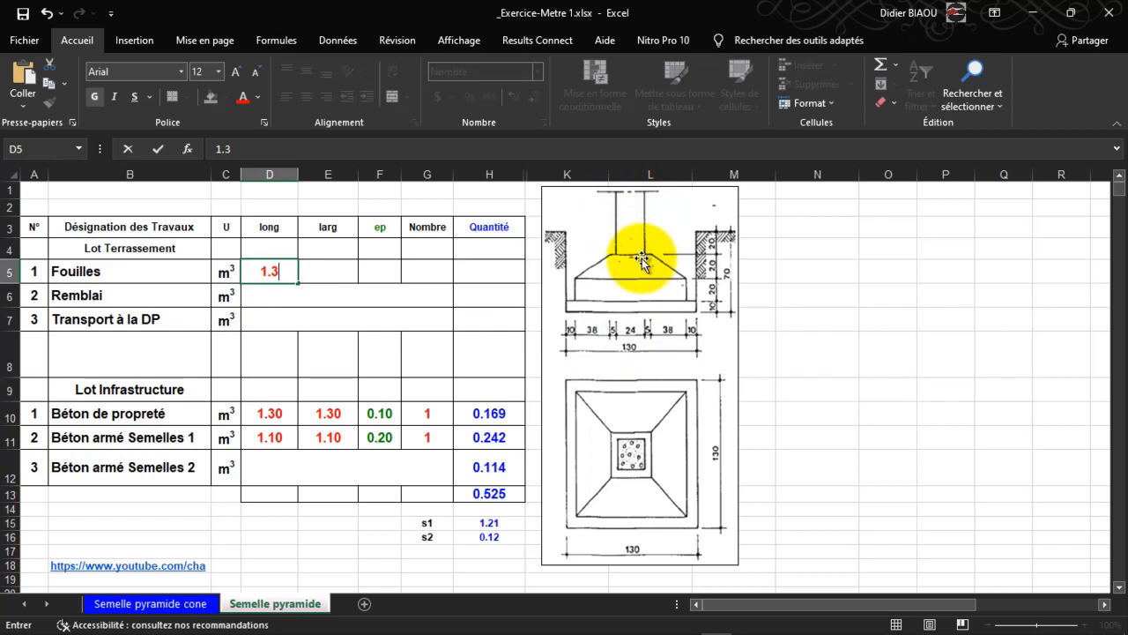
key(Tab)
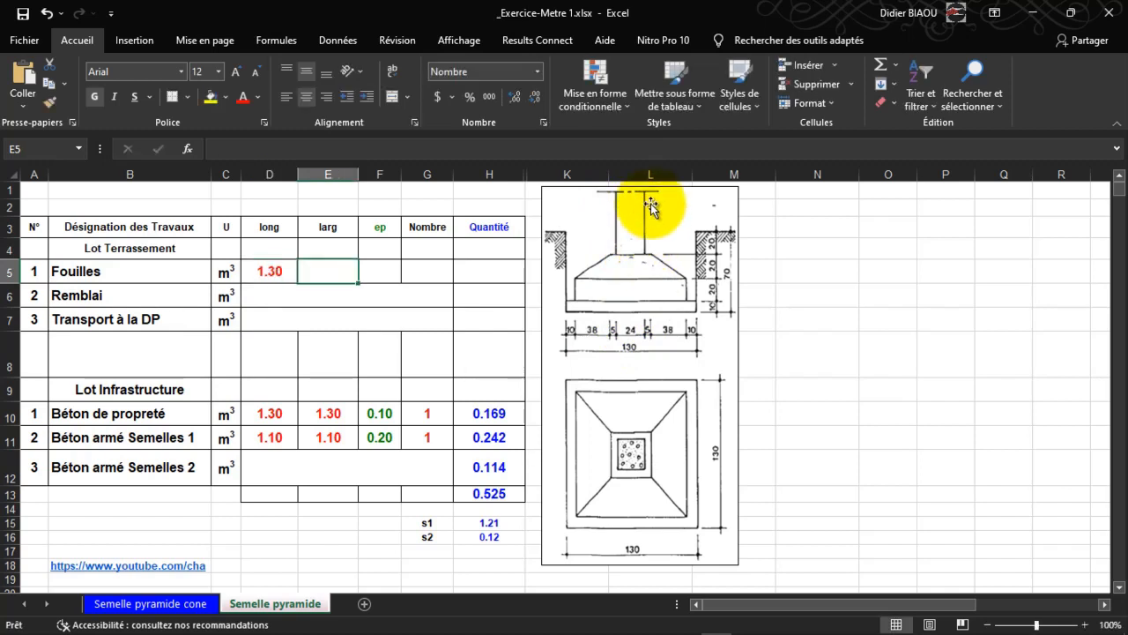
text(1.3)
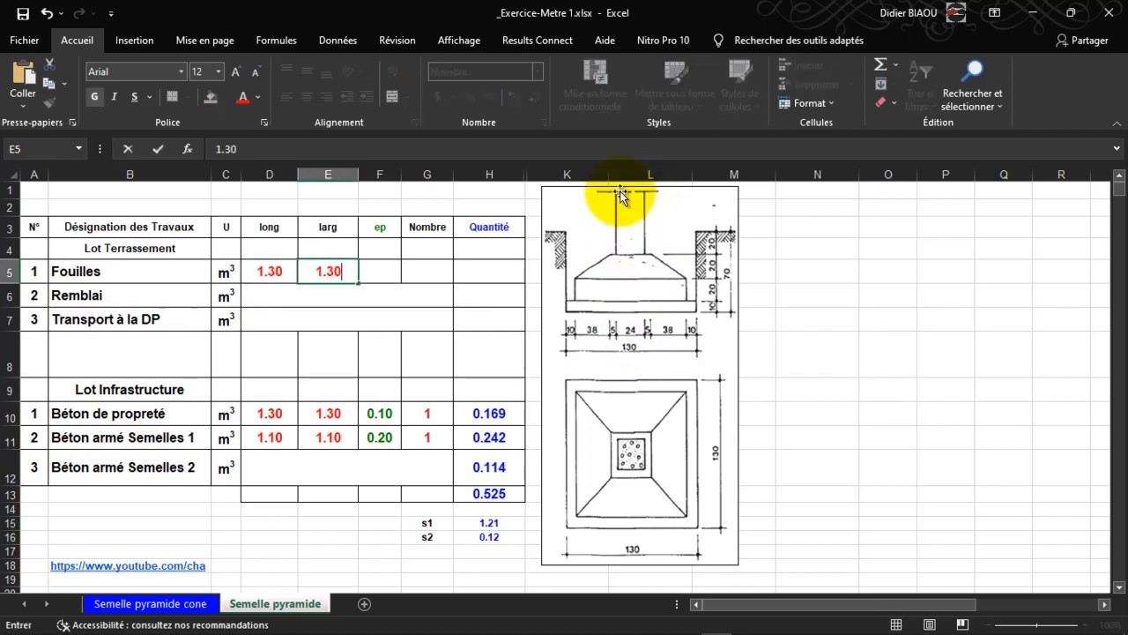
key(Return)
Step: Set the Fouilles depth (ep) to 0.70 in F5 and the Nombre to 1 in G5
key(Up)
key(Right)
key(Right)
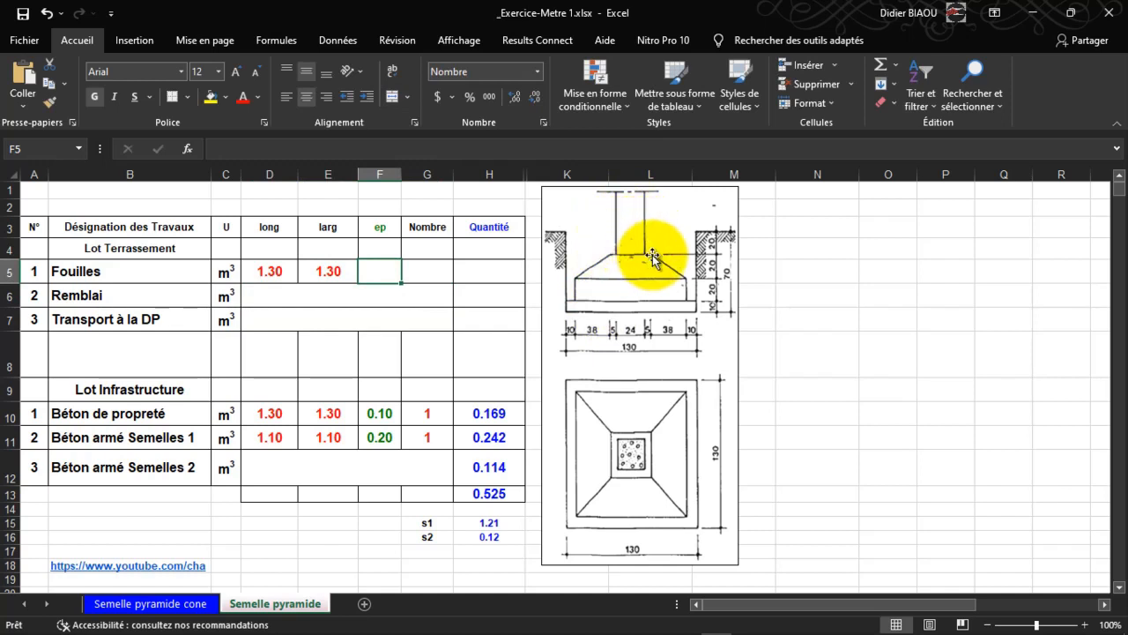
text(7)
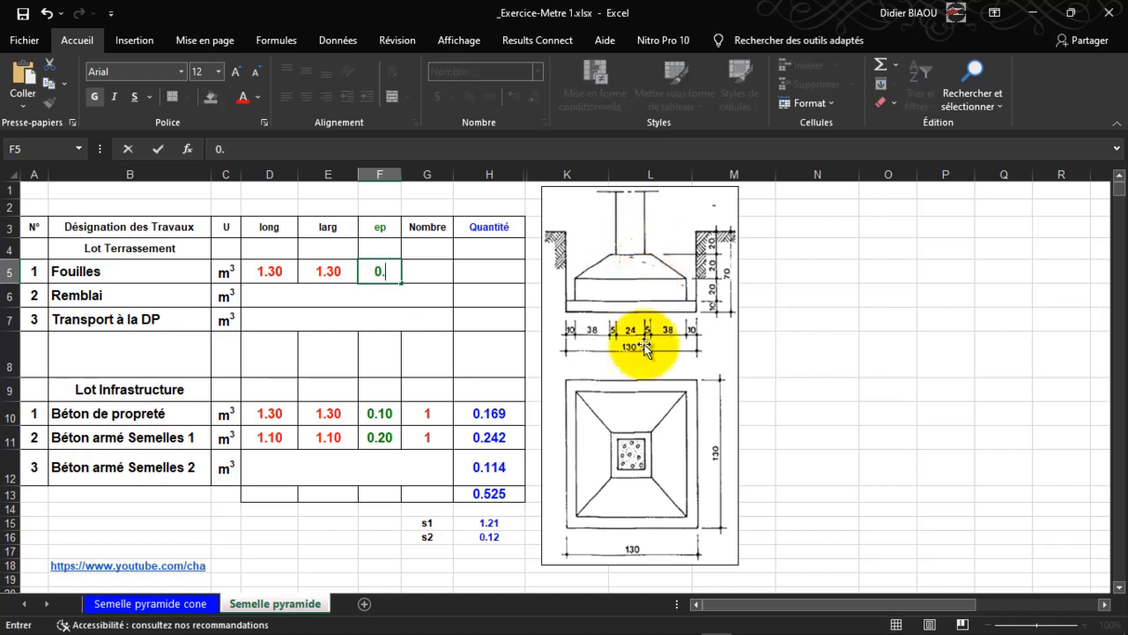
key(Return)
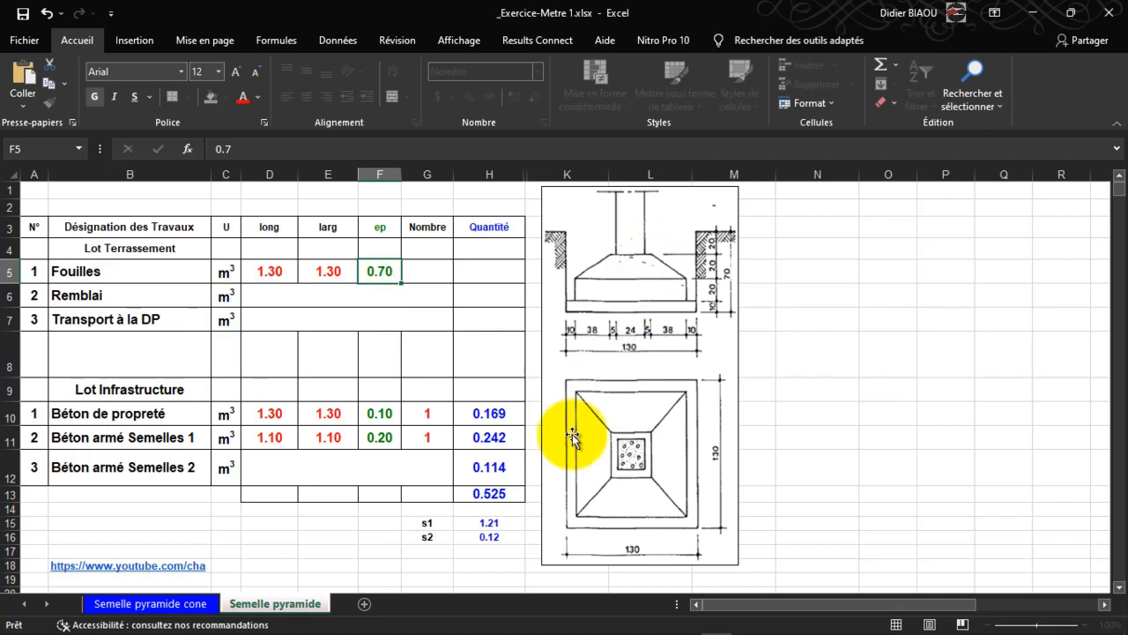
key(Up)
key(Right)
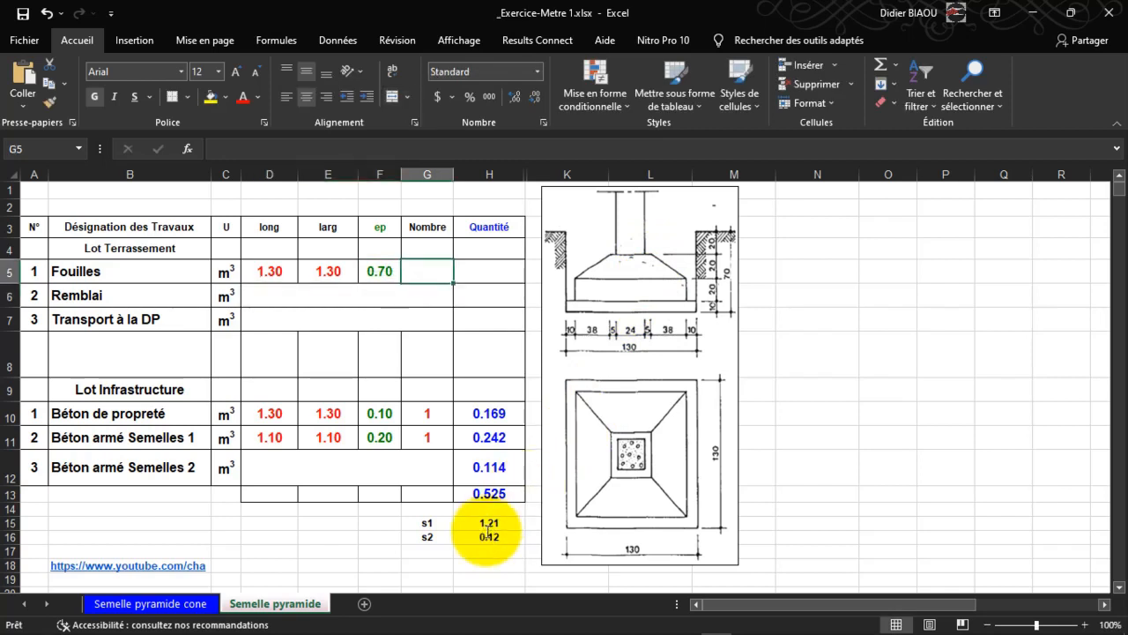
text(1)
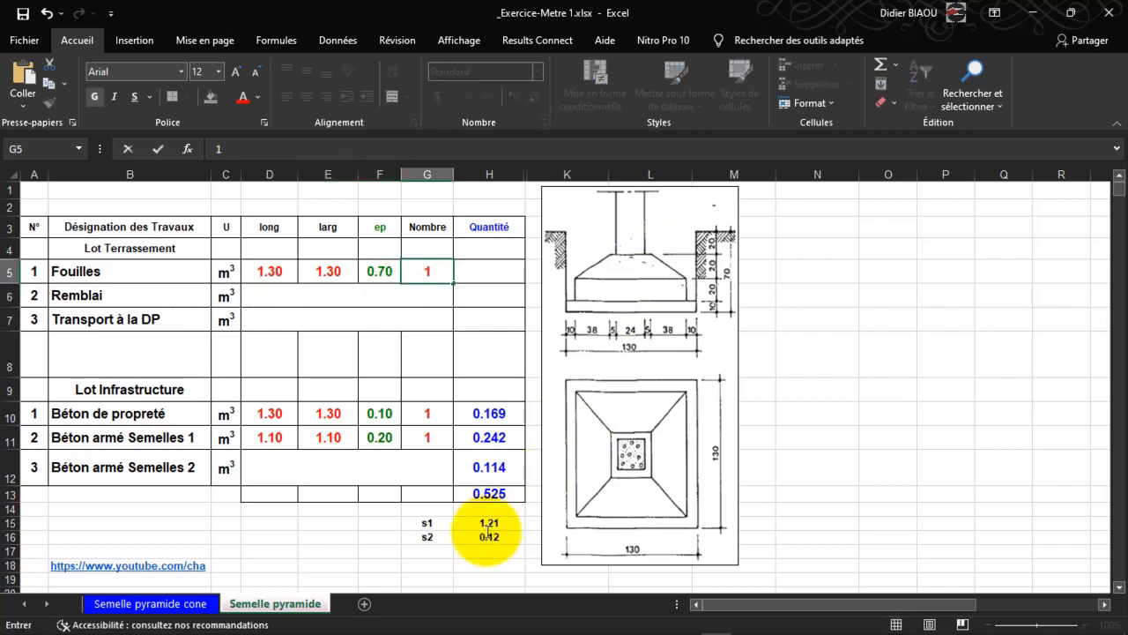
key(Return)
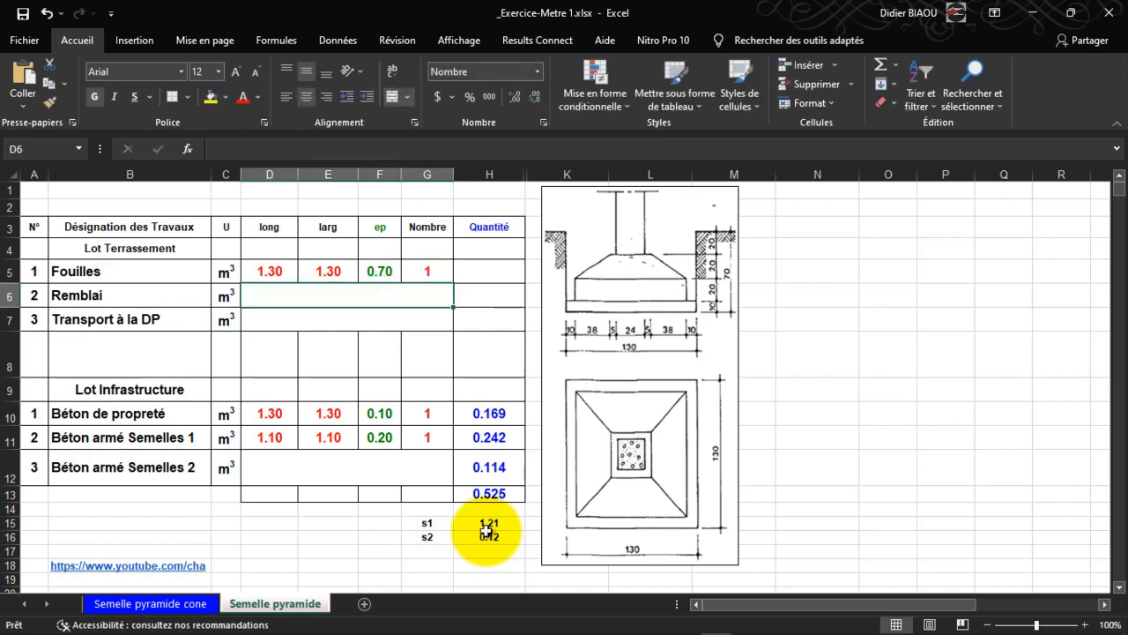
Step: Calculate the Fouilles quantity in H5 with the formula =G5*F5*E5*D5
key(Right)
key(Up)
text(=)
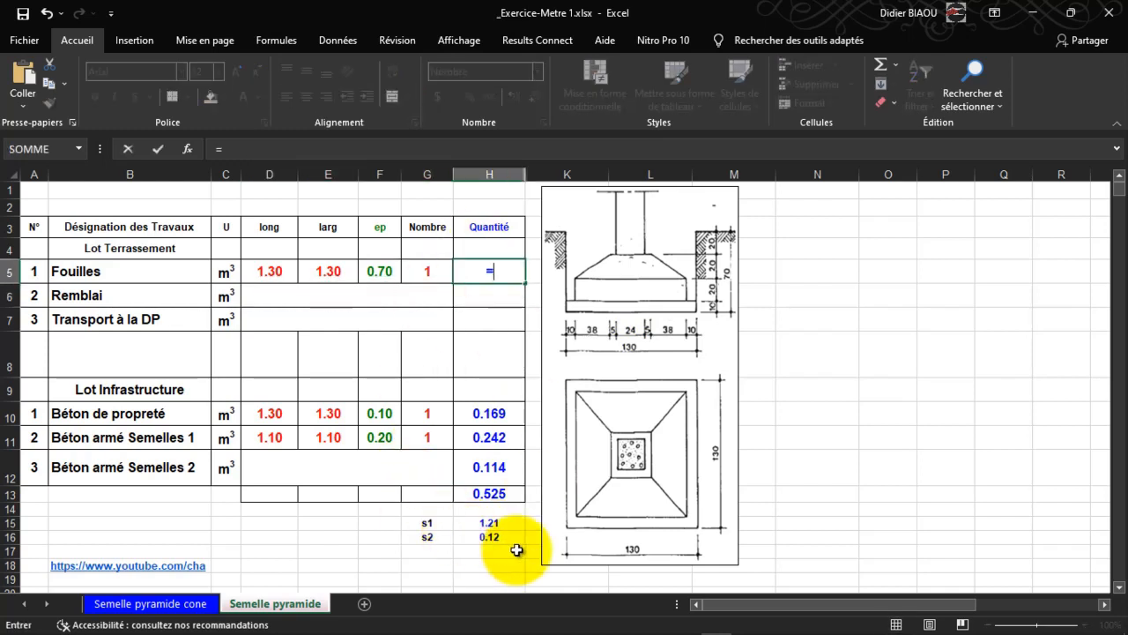
key(Left)
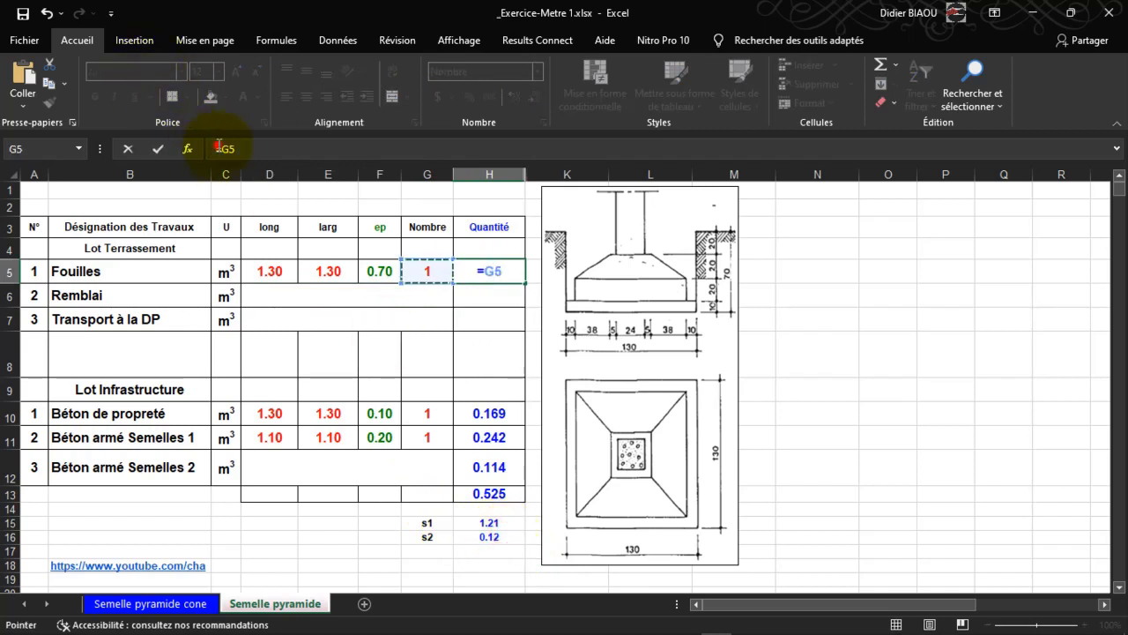
text(*)
key(Left)
key(Left)
text(*)
key(Left)
key(Left)
key(Left)
text(*)
key(Left)
key(Left)
key(Left)
key(Left)
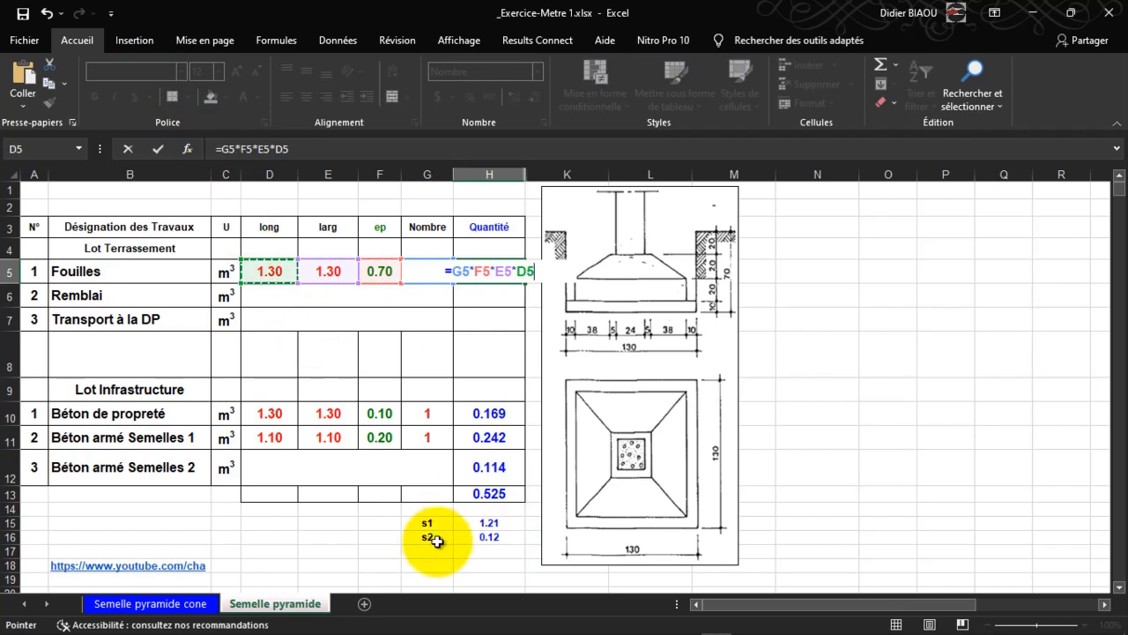
key(Return)
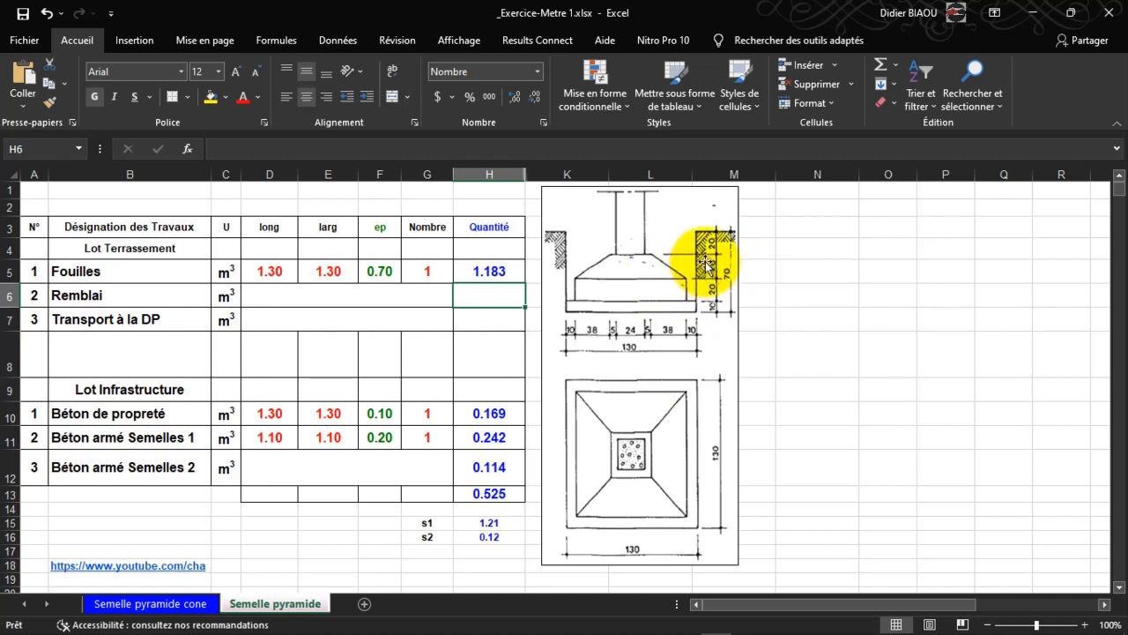
key(Up)
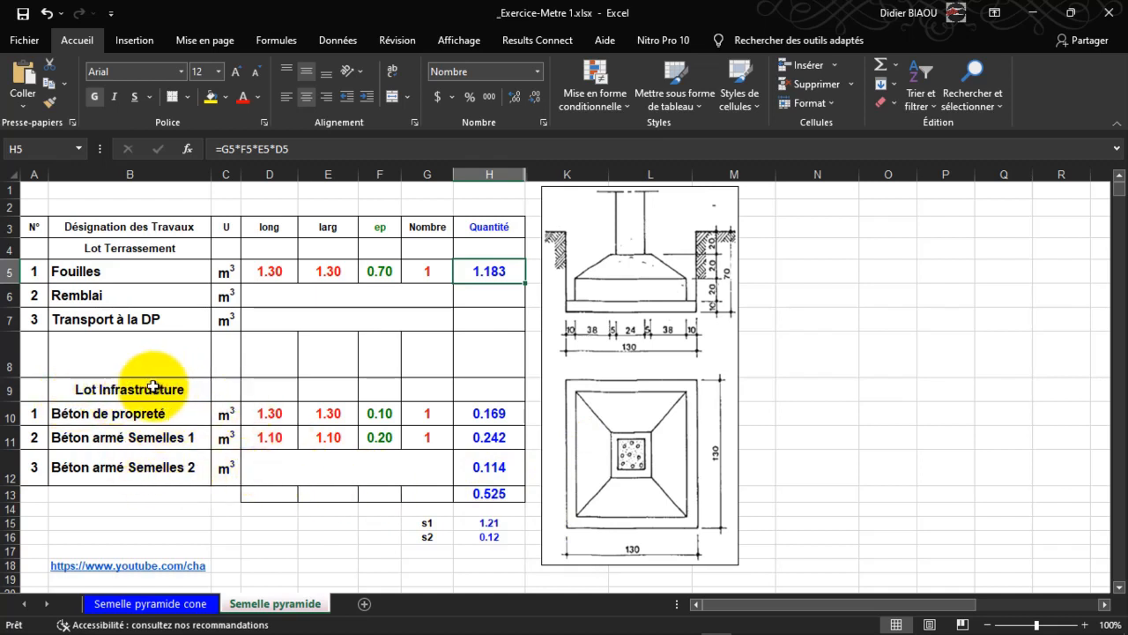
Step: Calculate the Remblai quantity in H6 with the formula =H5-(H10+H11+H12+0.24*0.2)
key(Down)
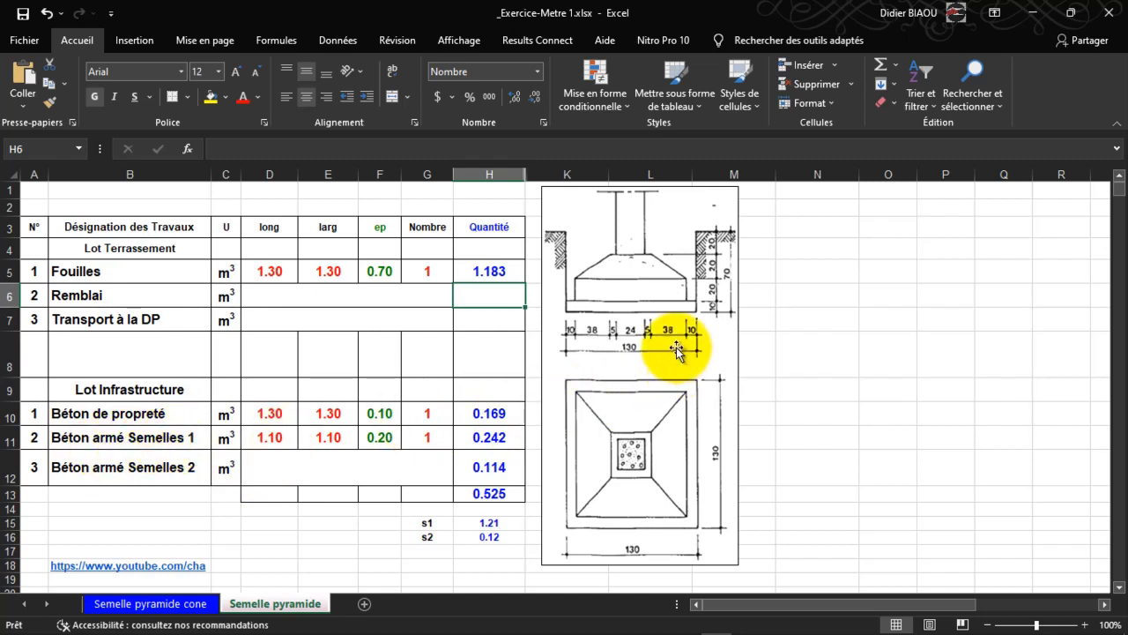
text(=)
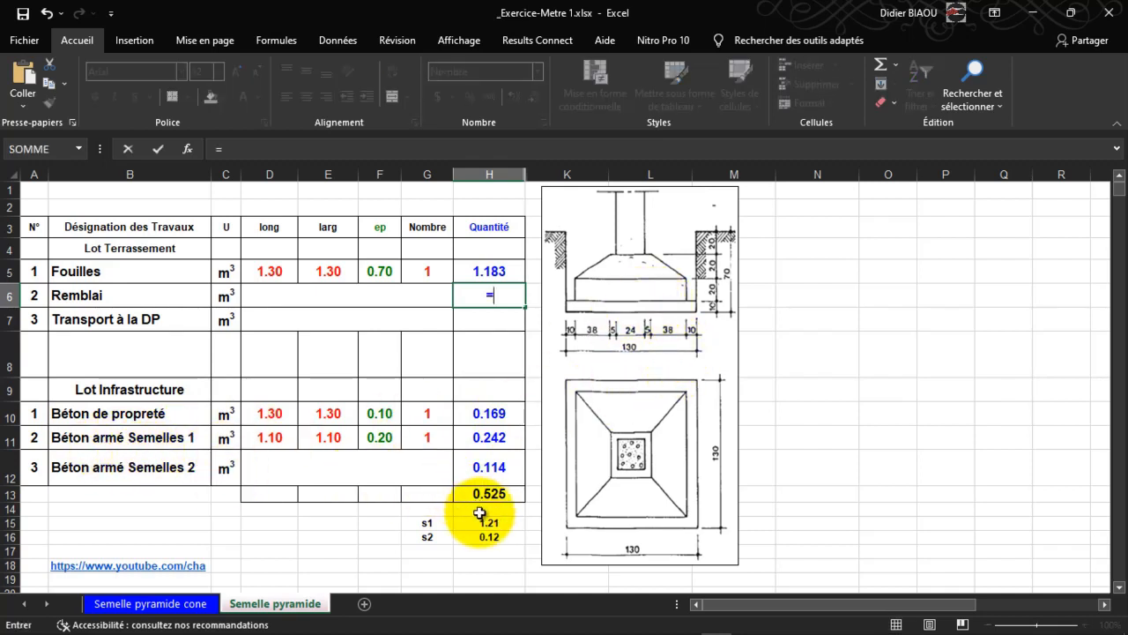
key(Up)
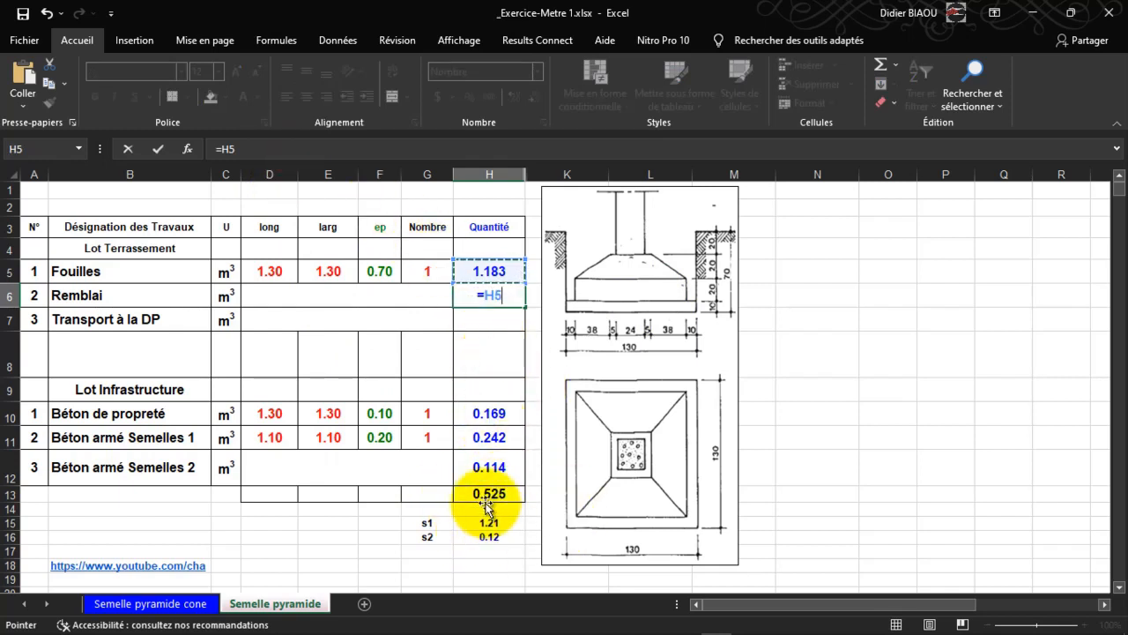
text(-()
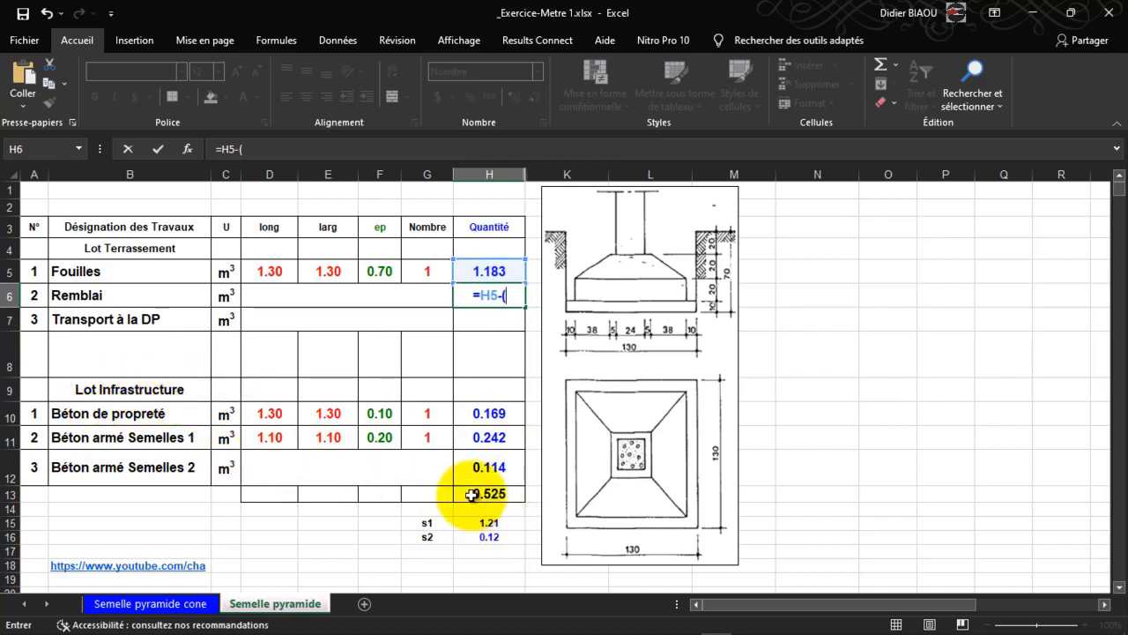
key(Down)
key(Down)
key(Down)
key(Down)
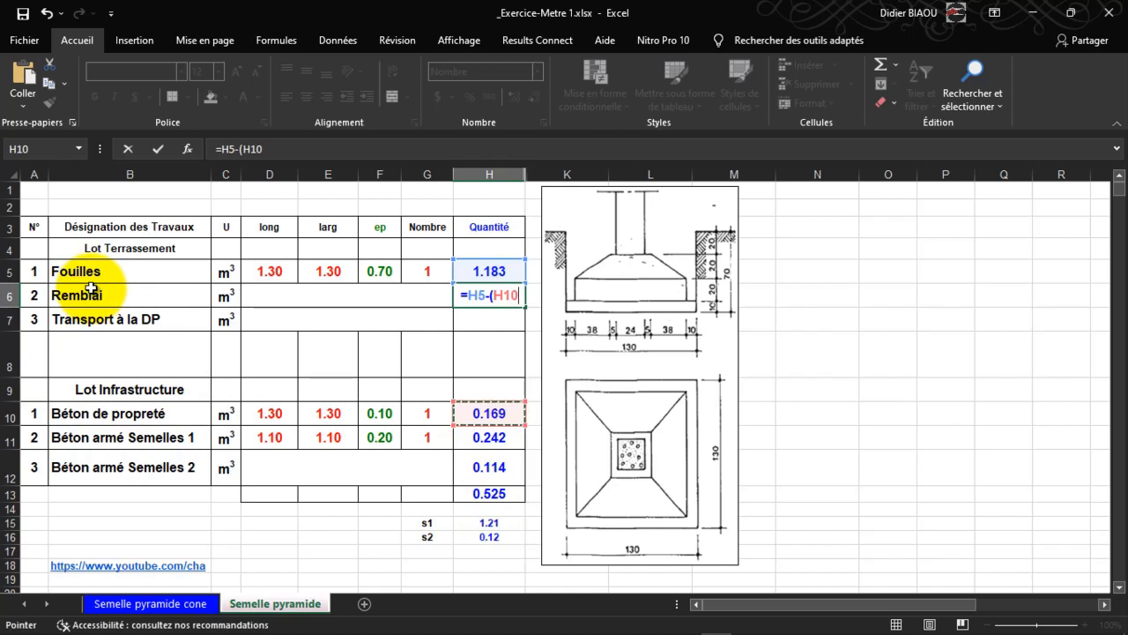
text(+)
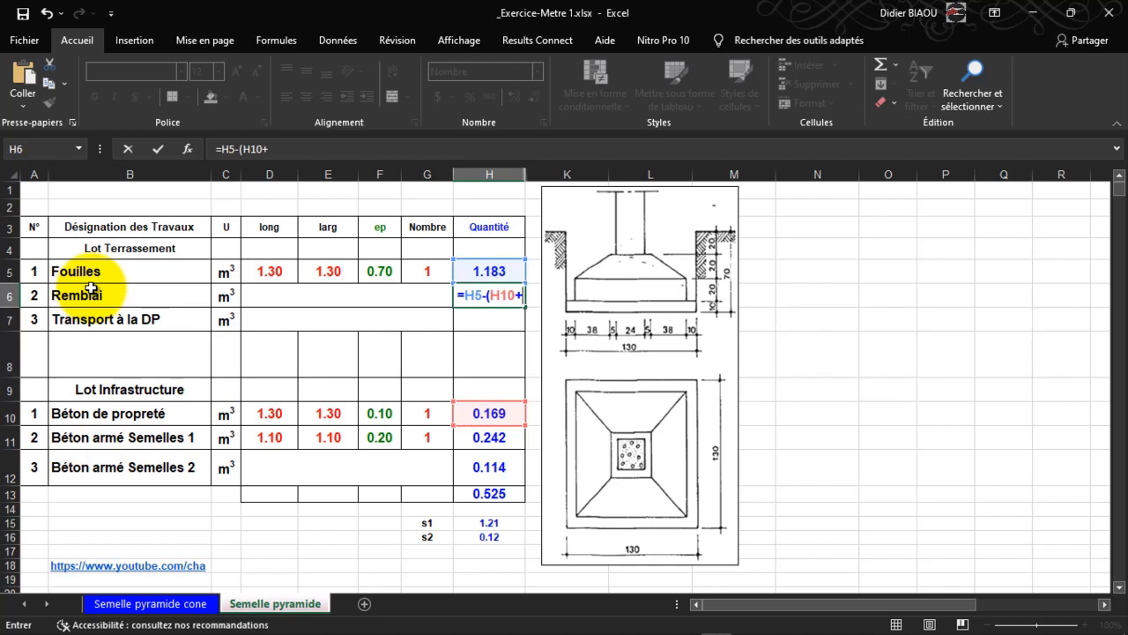
key(Down)
key(Down)
key(Down)
key(Down)
key(Down)
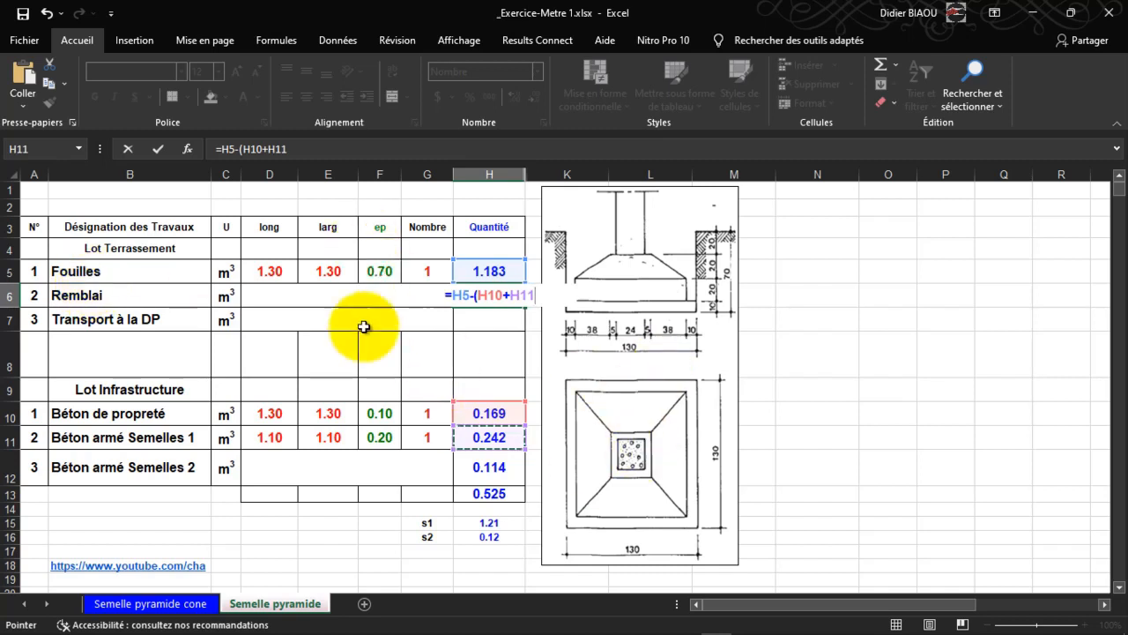
text(+)
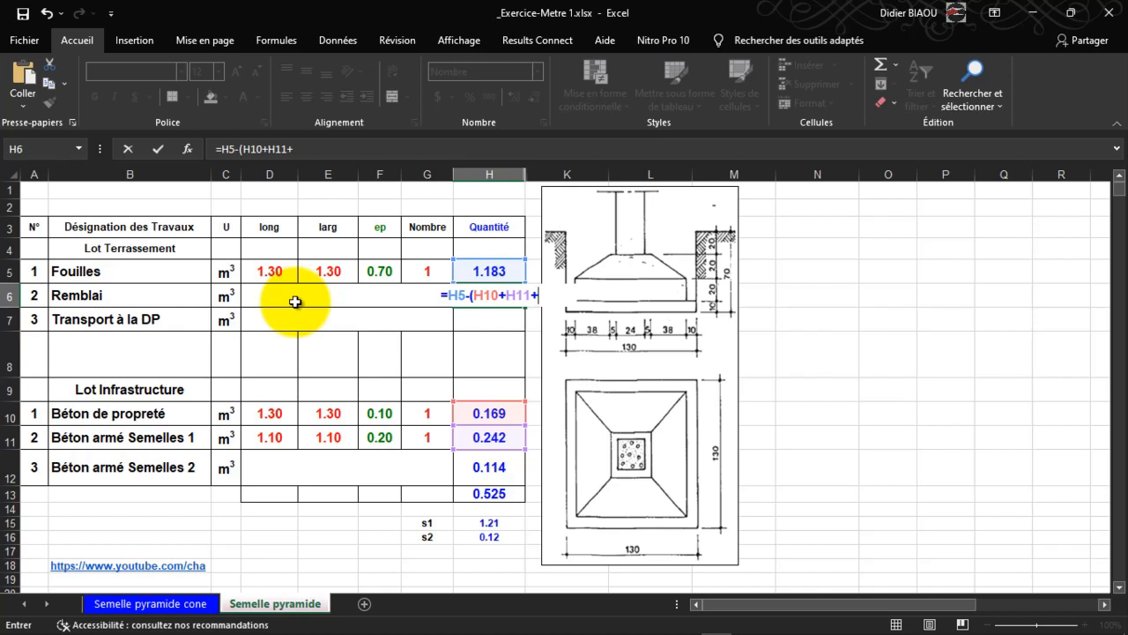
key(Down)
key(Down)
key(Down)
key(Down)
key(Down)
key(Down)
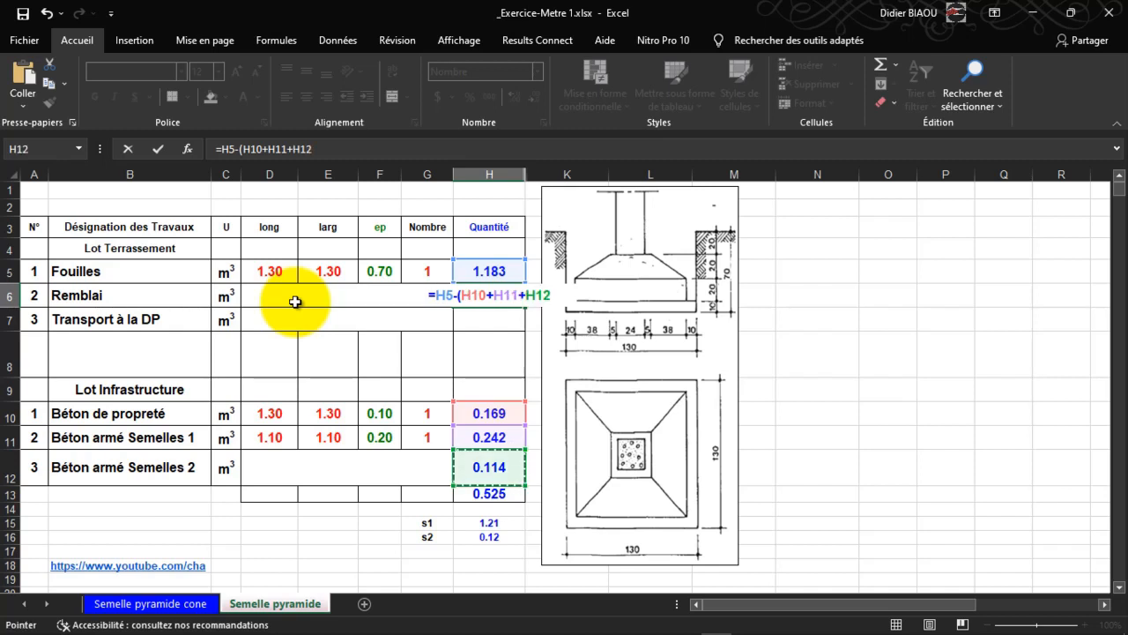
key(Return)
key(Up)
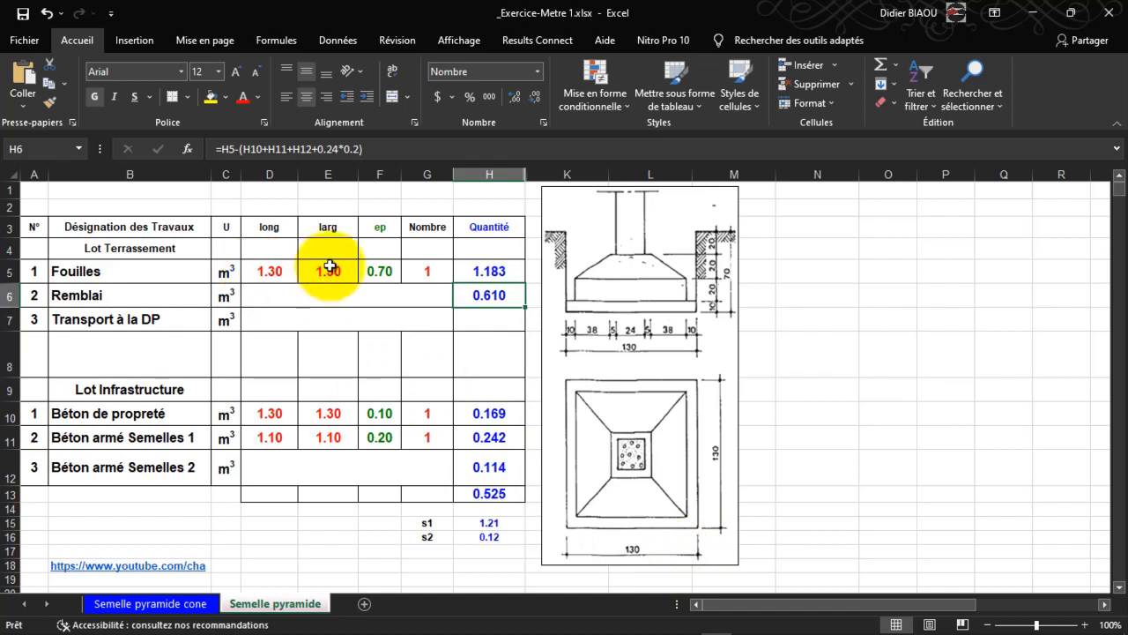
Step: Calculate the Transport à la DP quantity in H7 with the formula =H5-H6
key(Down)
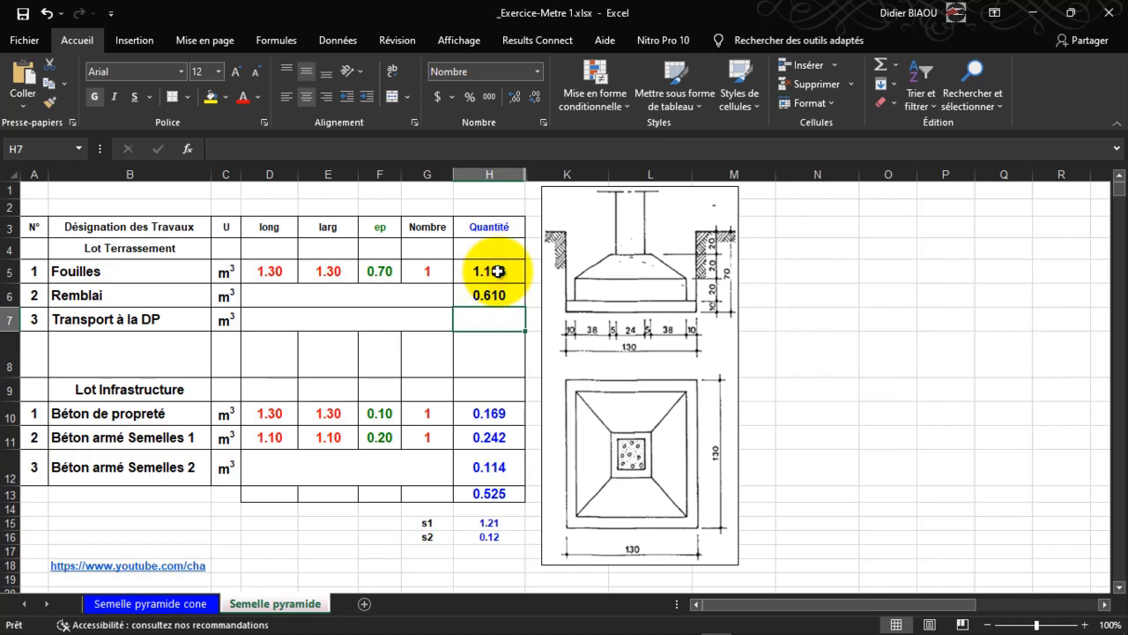
text(=)
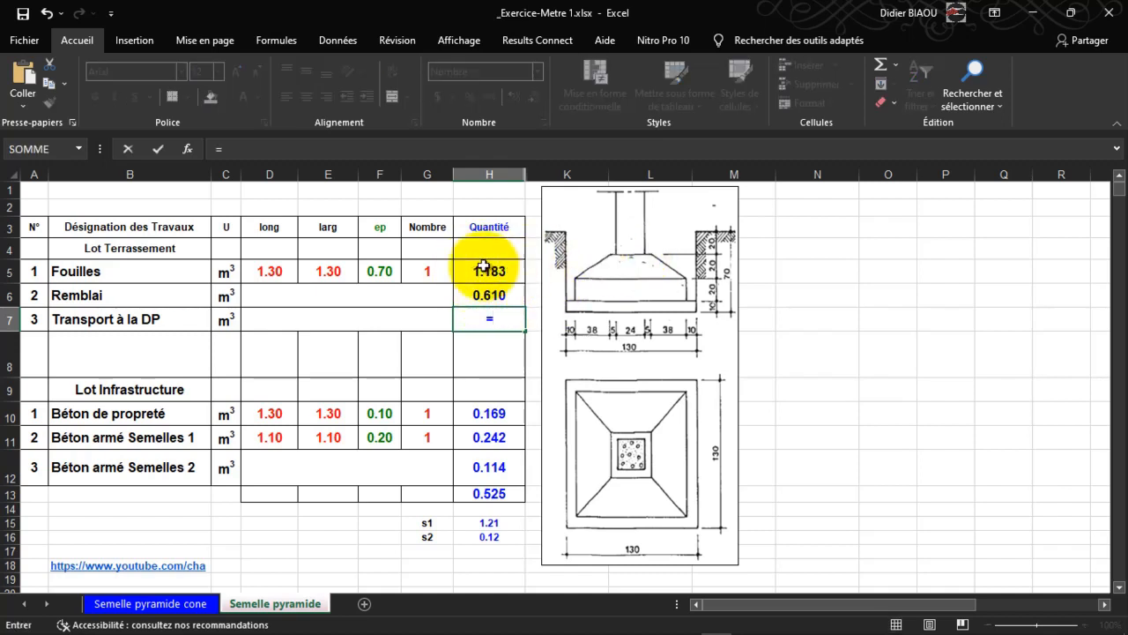
click(494, 271)
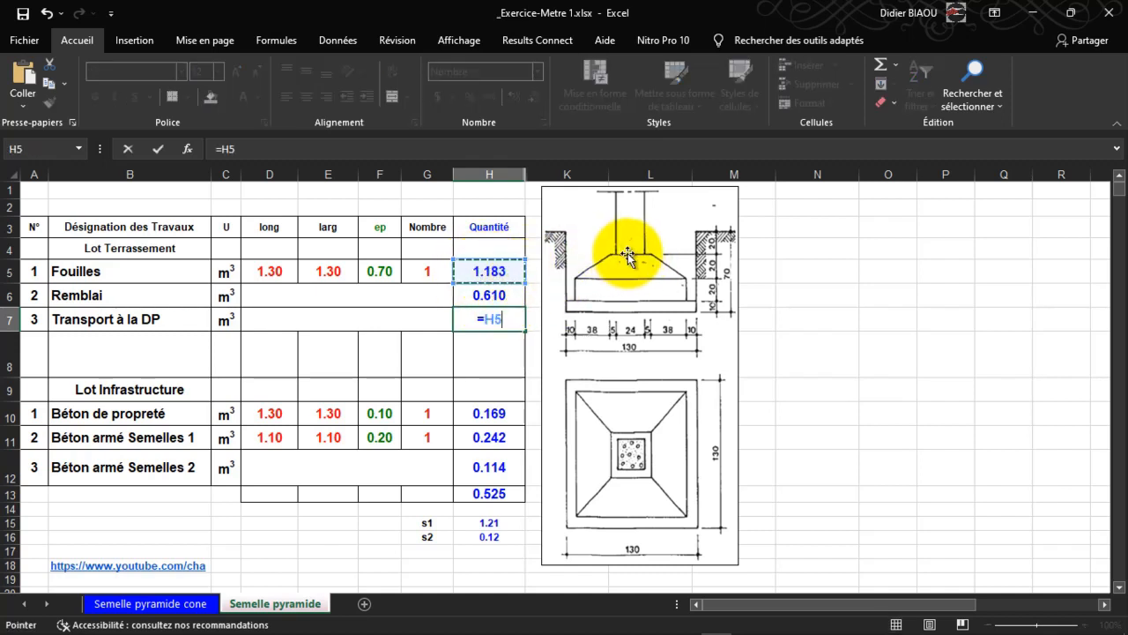
text(-)
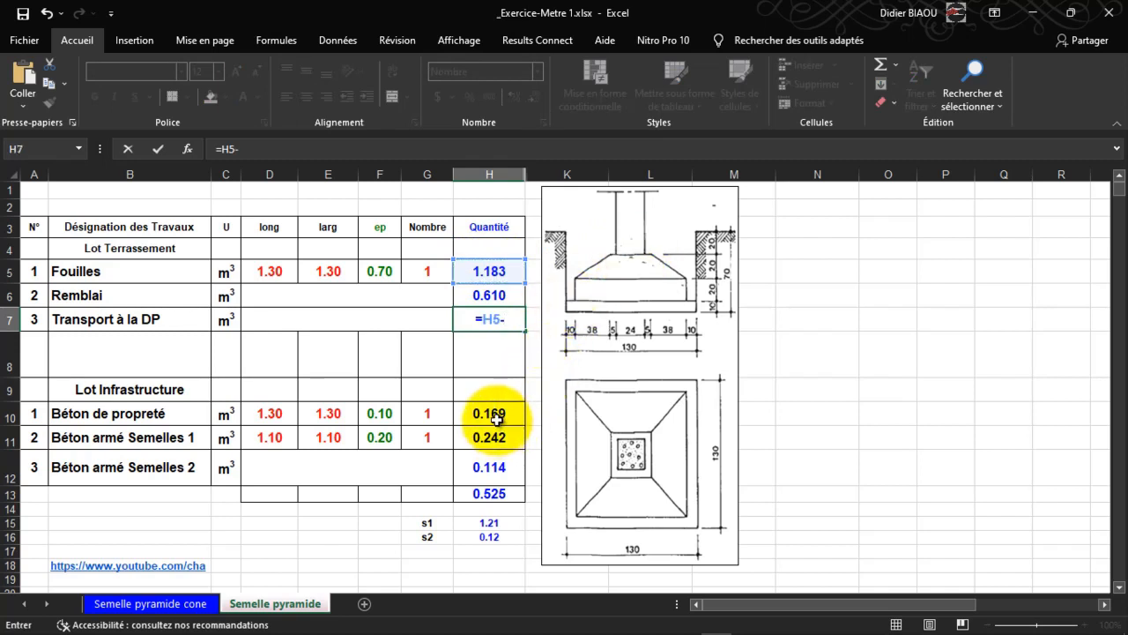
key(Up)
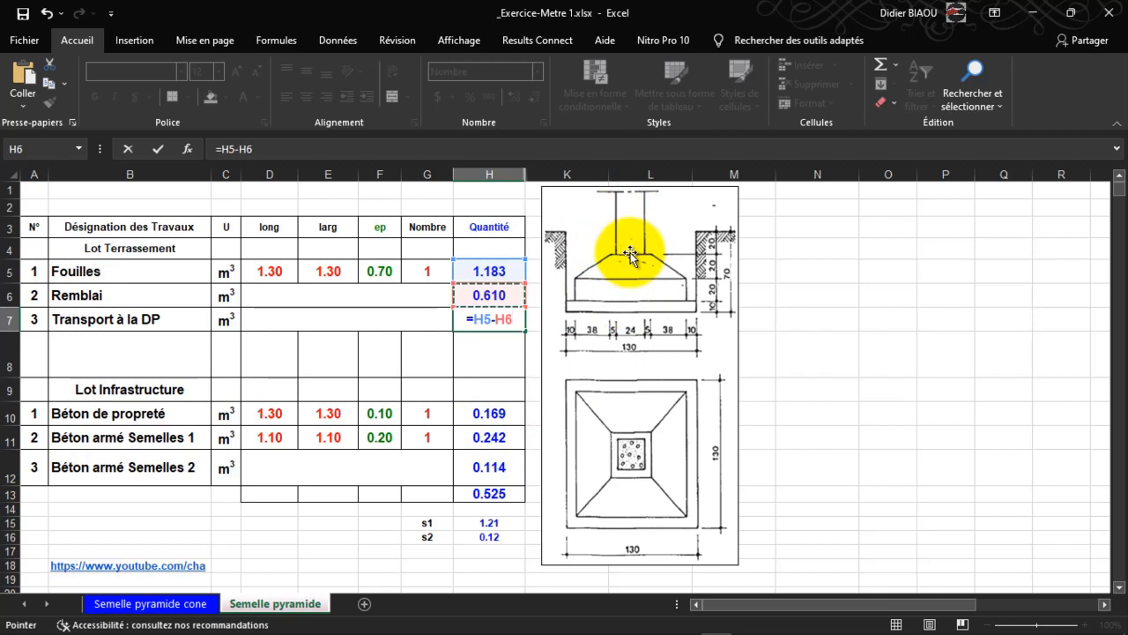
key(Return)
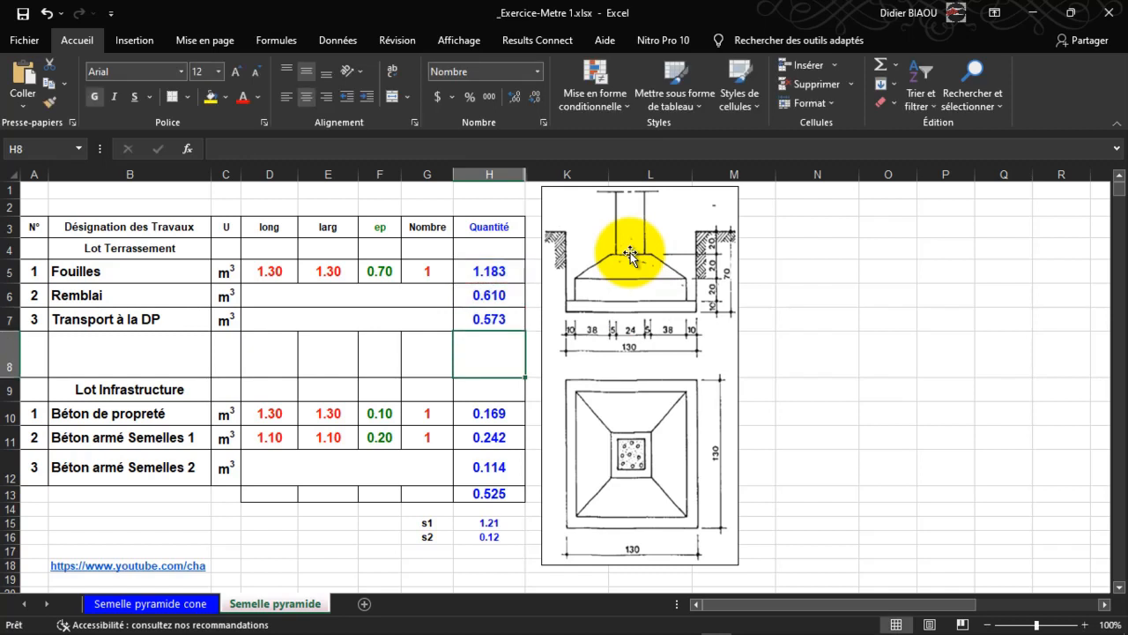
key(Up)
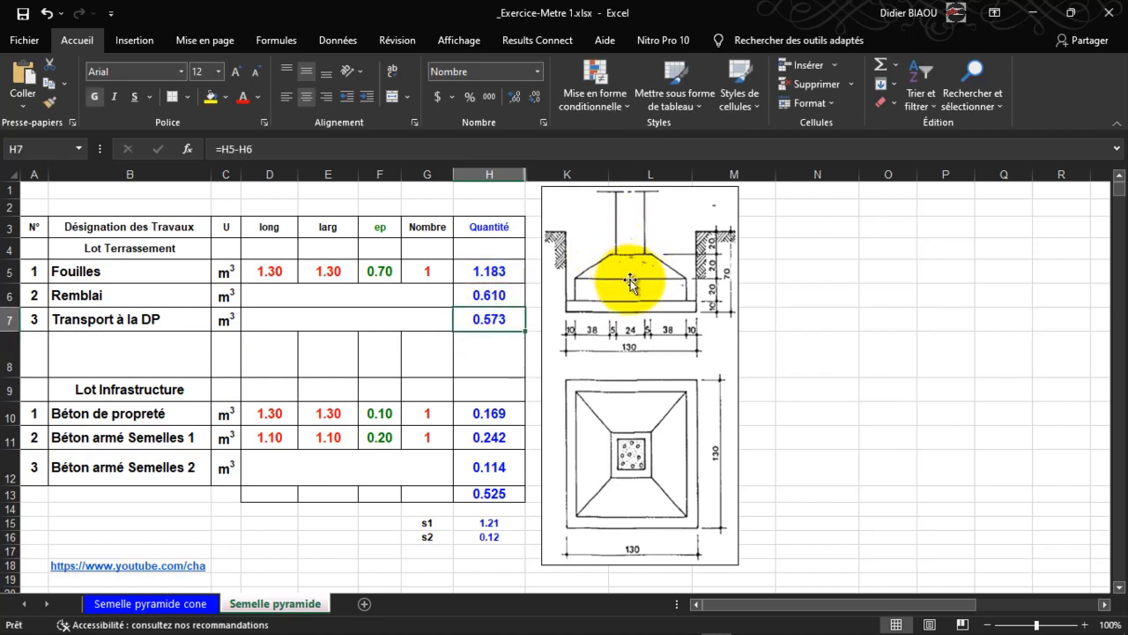